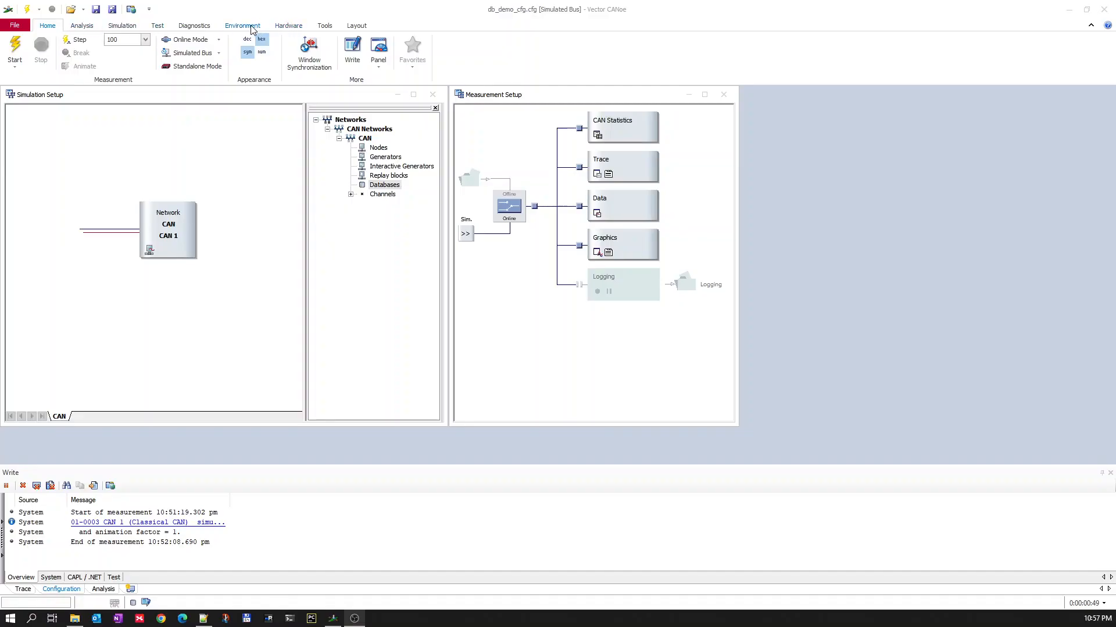
Launch the CANdb++ Editor from CANoe and keep it as a floating window over the simulation setup
{"action": "left_click", "coordinate": [330, 25]}
{"action": "left_click", "coordinate": [325, 25]}
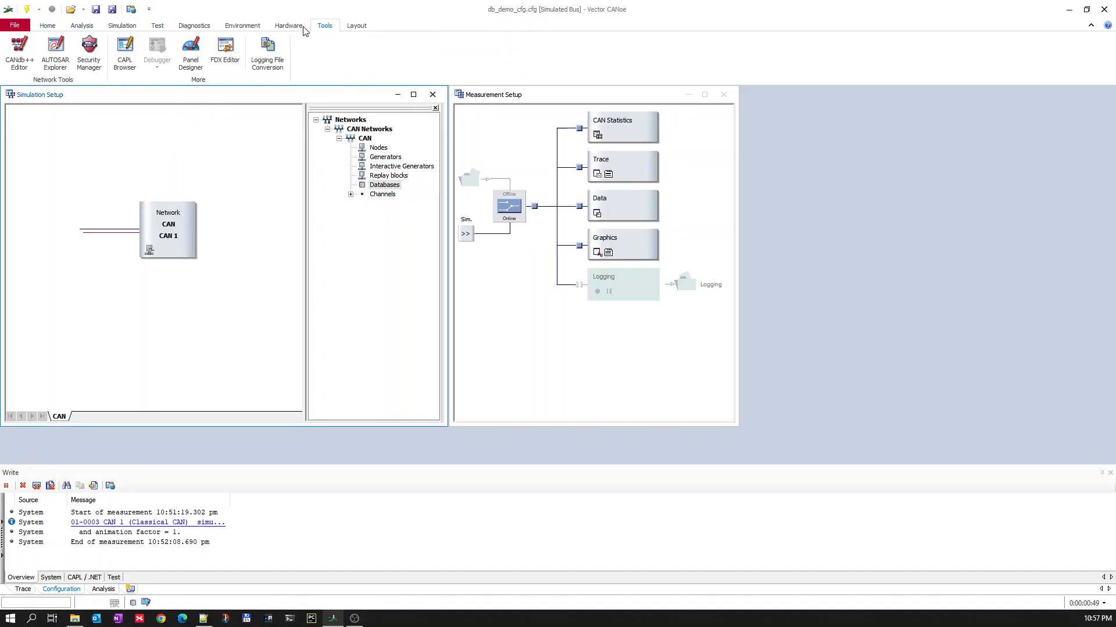
{"action": "left_click", "coordinate": [21, 49]}
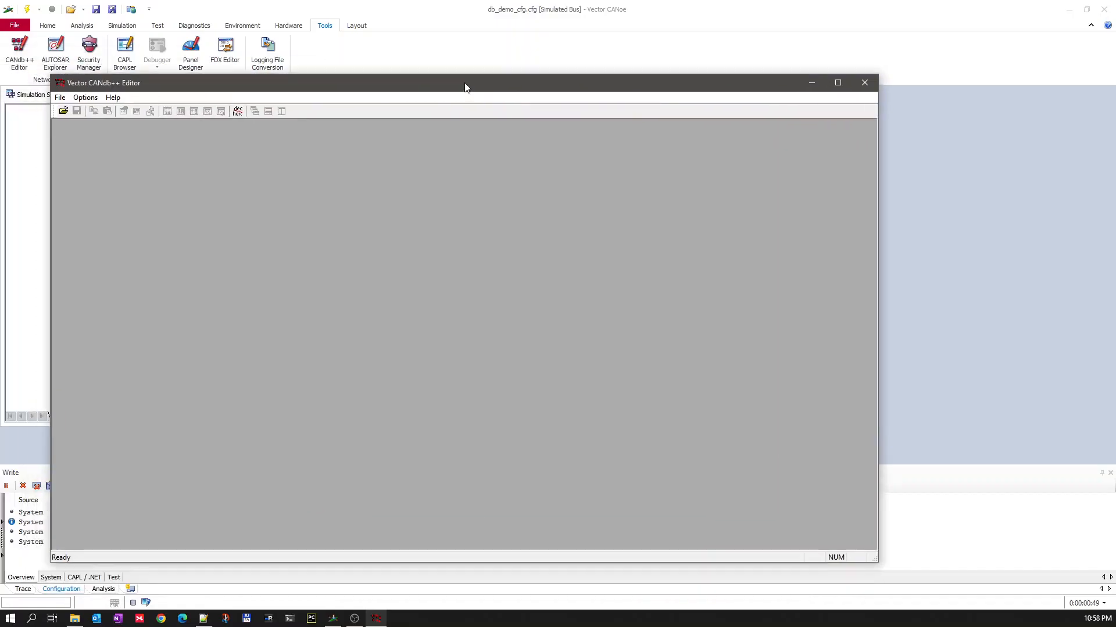
{"action": "left_click_drag", "start_coordinate": [465, 84], "coordinate": [440, 1]}
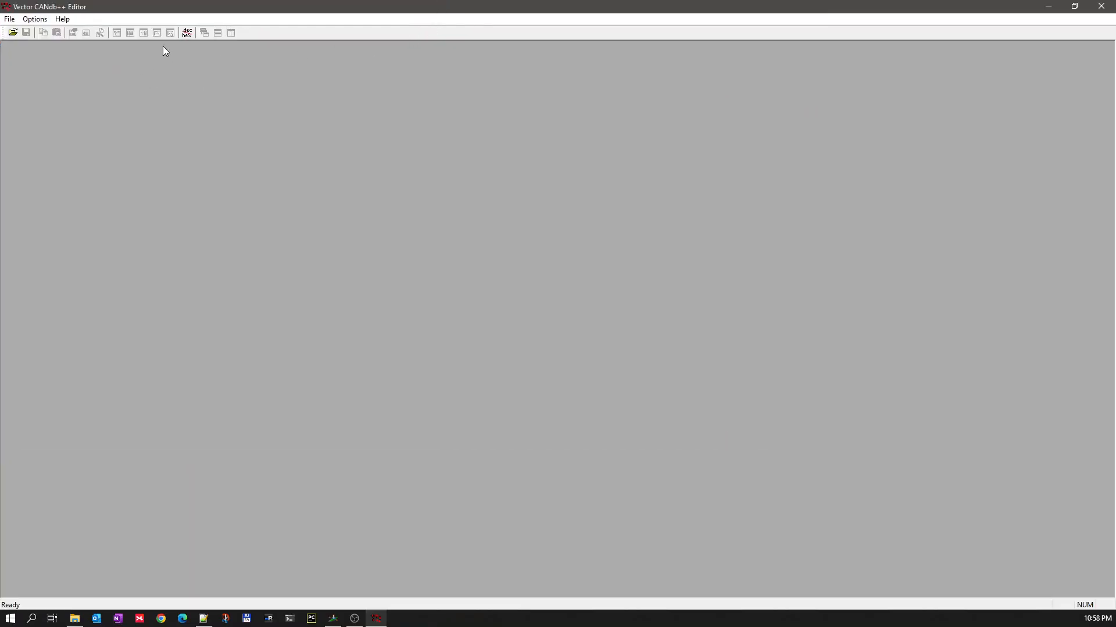
{"action": "left_click_drag", "start_coordinate": [286, 15], "coordinate": [486, 55]}
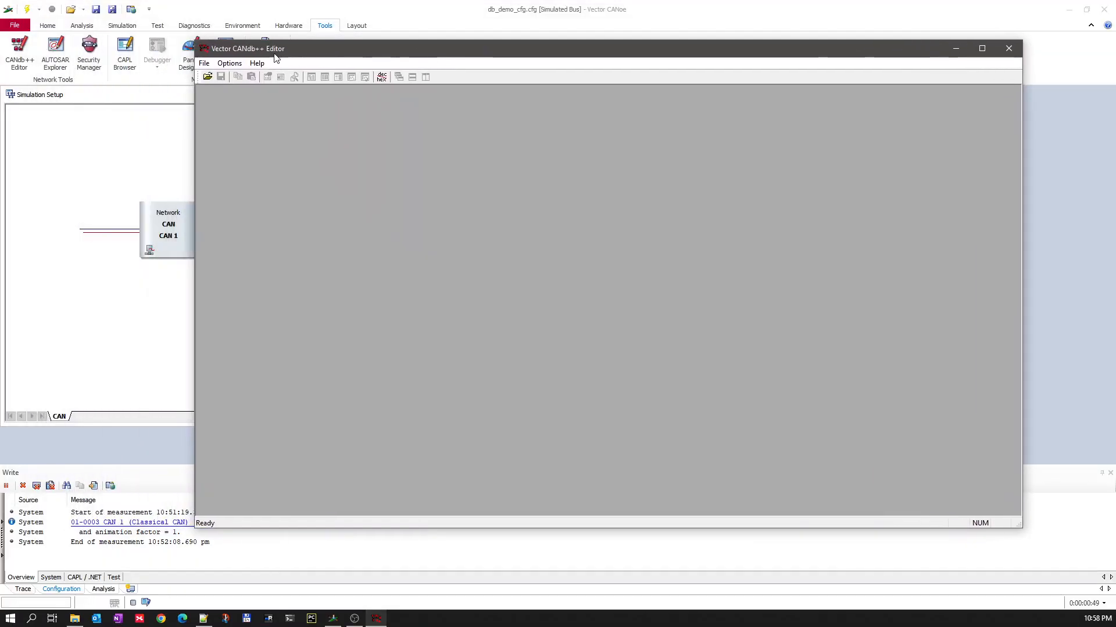
Start a new CANdb network database based on the CANTemplate.dbc template
{"action": "left_click", "coordinate": [208, 68]}
{"action": "left_click", "coordinate": [224, 75]}
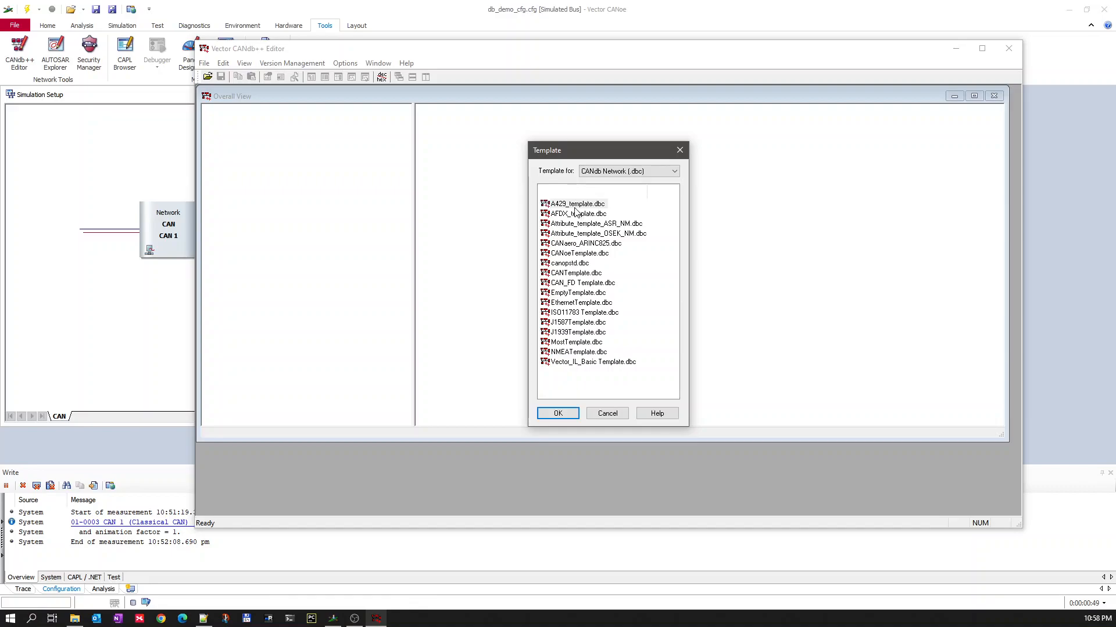
{"action": "left_click", "coordinate": [571, 275]}
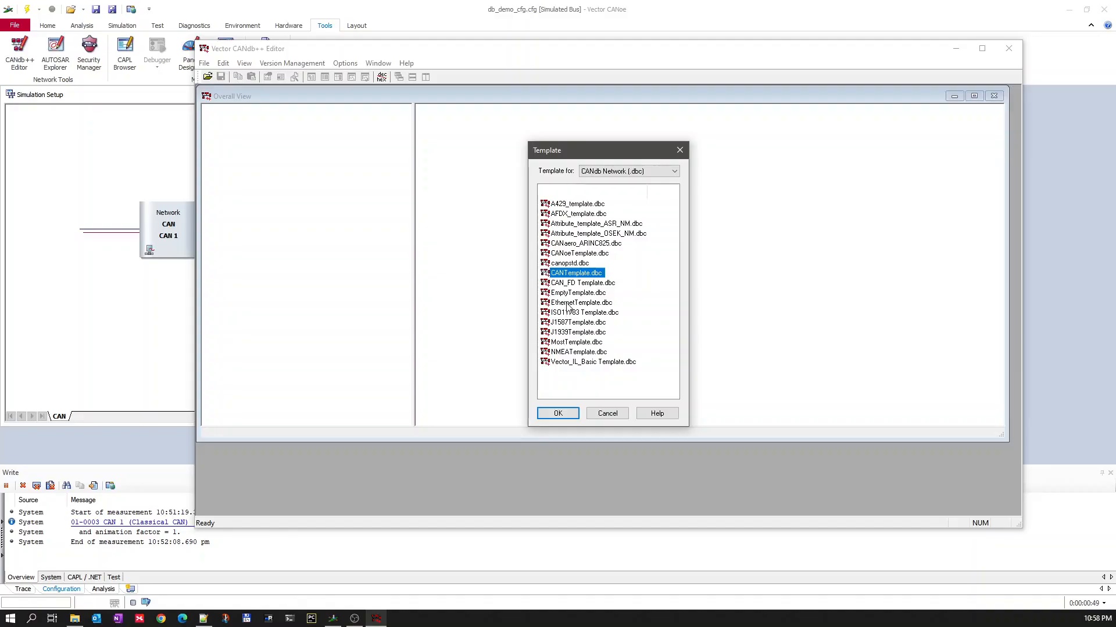
{"action": "left_click", "coordinate": [562, 416]}
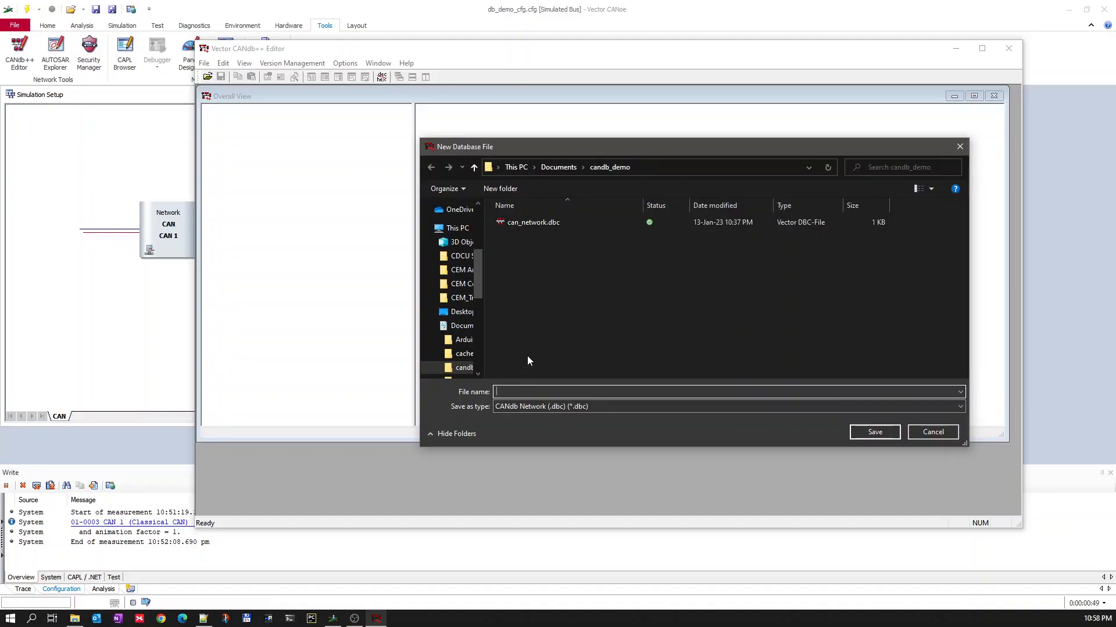
Save the new database file as can_demo_network.dbc in the candb_demo folder
{"action": "left_click_drag", "start_coordinate": [482, 300], "coordinate": [451, 298]}
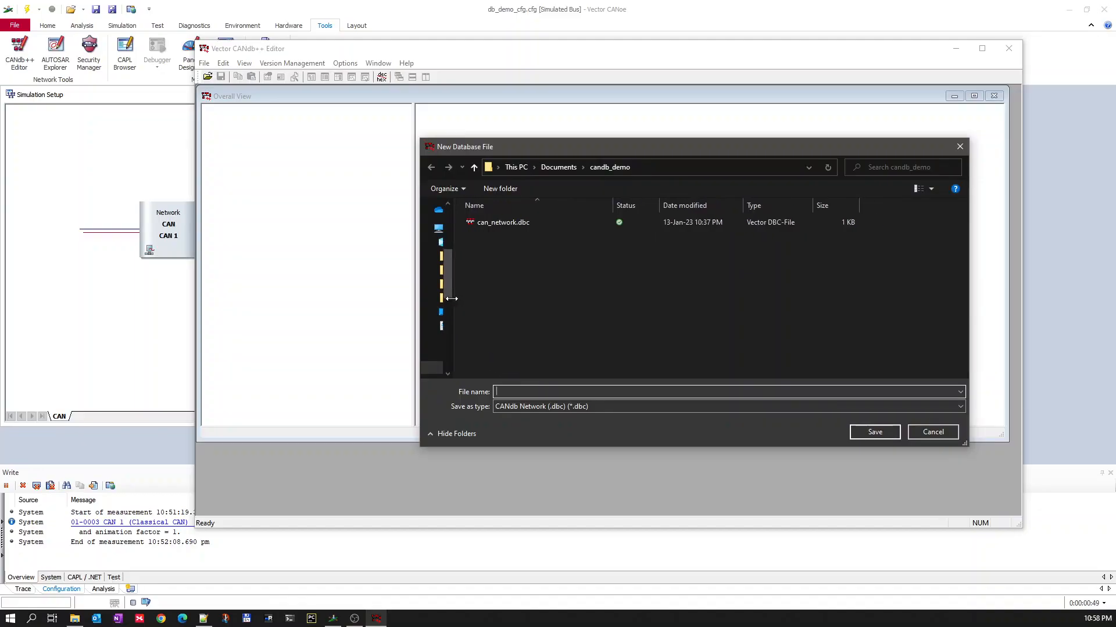
{"action": "left_click", "coordinate": [517, 223]}
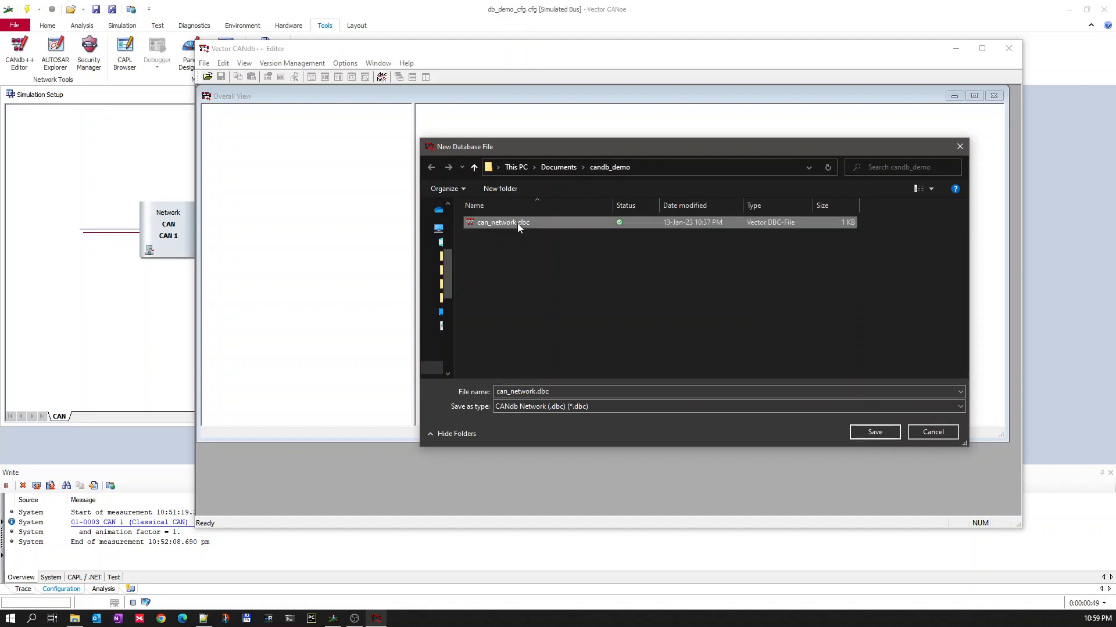
{"action": "left_click", "coordinate": [535, 391]}
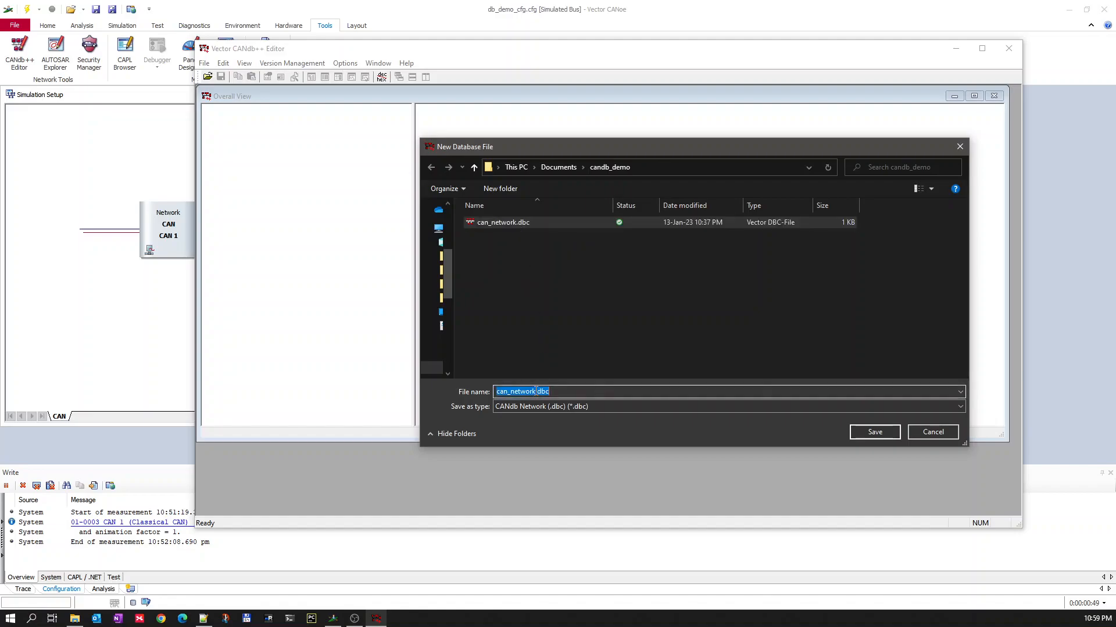
{"action": "left_click", "coordinate": [510, 391]}
{"action": "type", "text": "demo"}
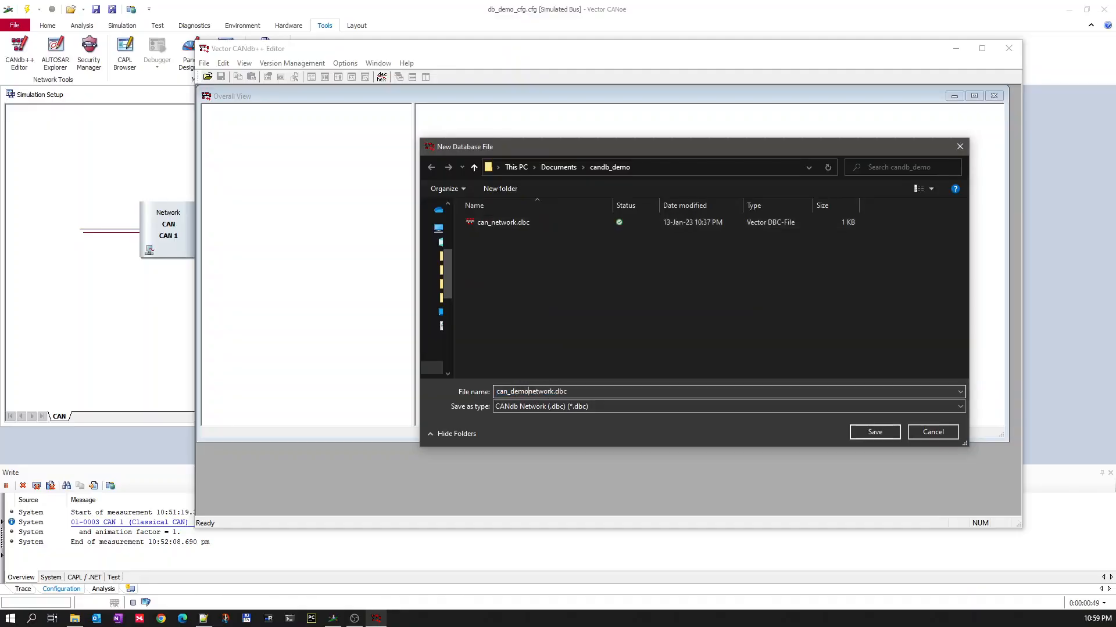
{"action": "type", "text": "_"}
{"action": "key", "text": "Return"}
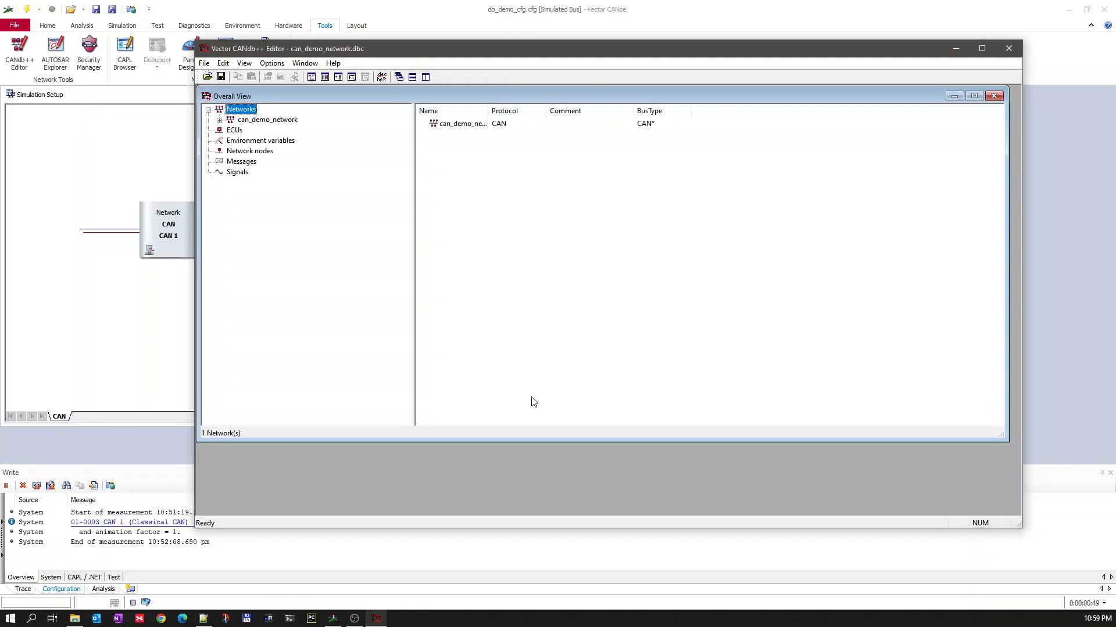
Add a network node named Engine to the database and expand its entry under the network nodes
{"action": "left_click", "coordinate": [220, 121]}
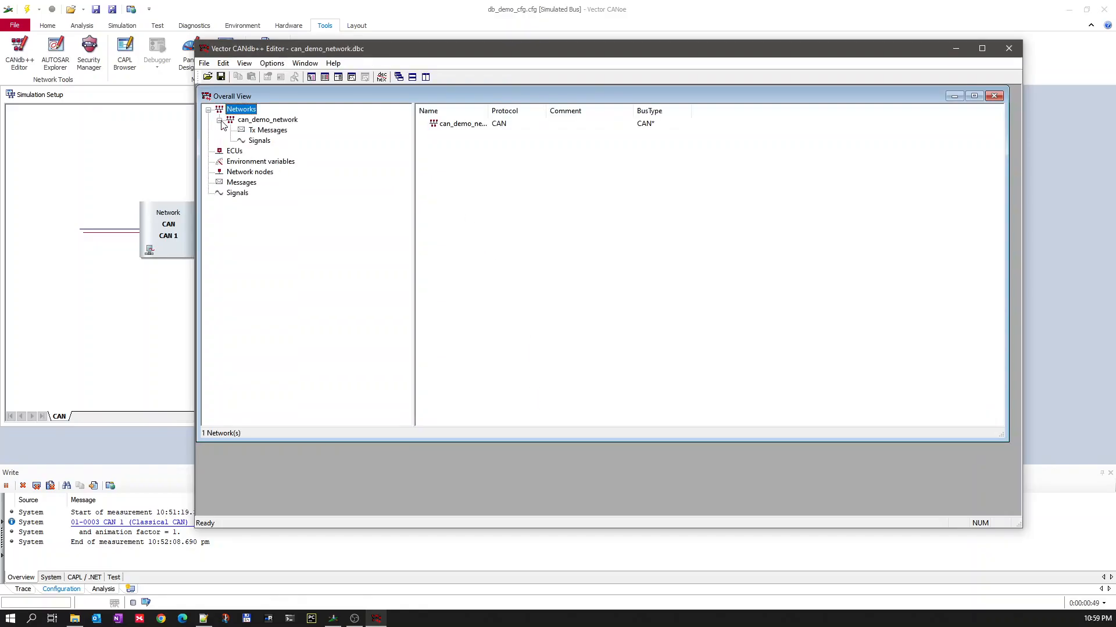
{"action": "left_click", "coordinate": [251, 122]}
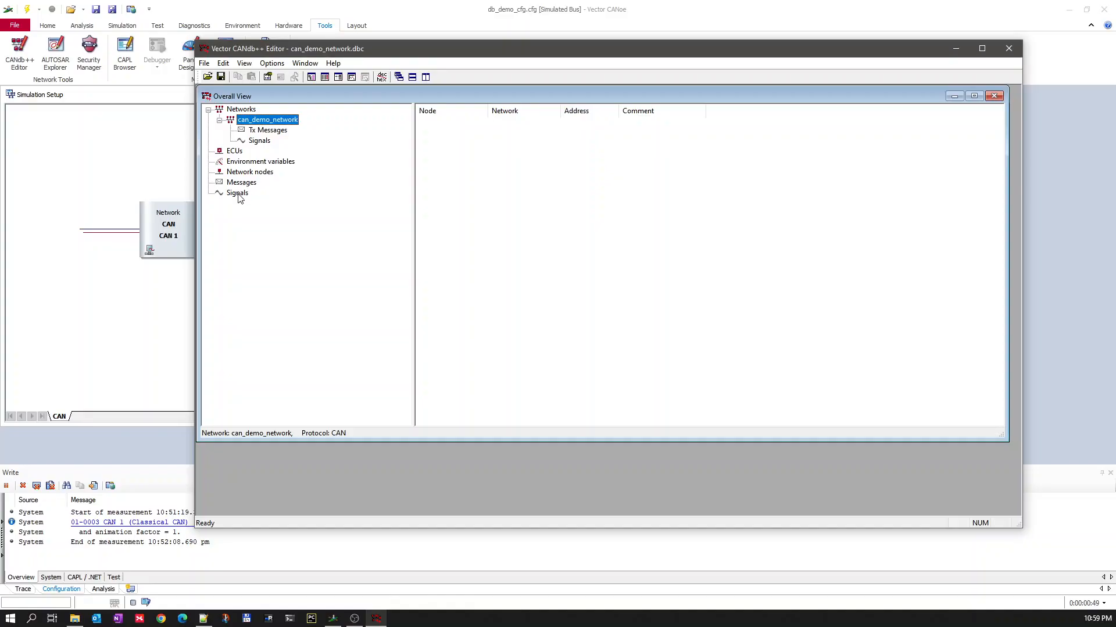
{"action": "right_click", "coordinate": [243, 176]}
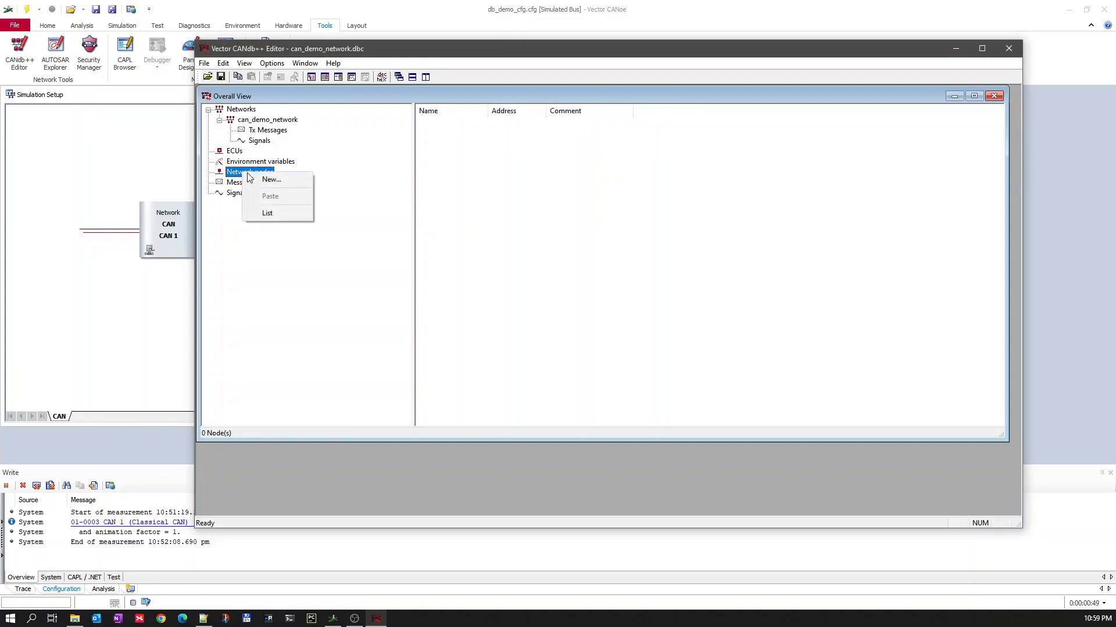
{"action": "left_click", "coordinate": [270, 179]}
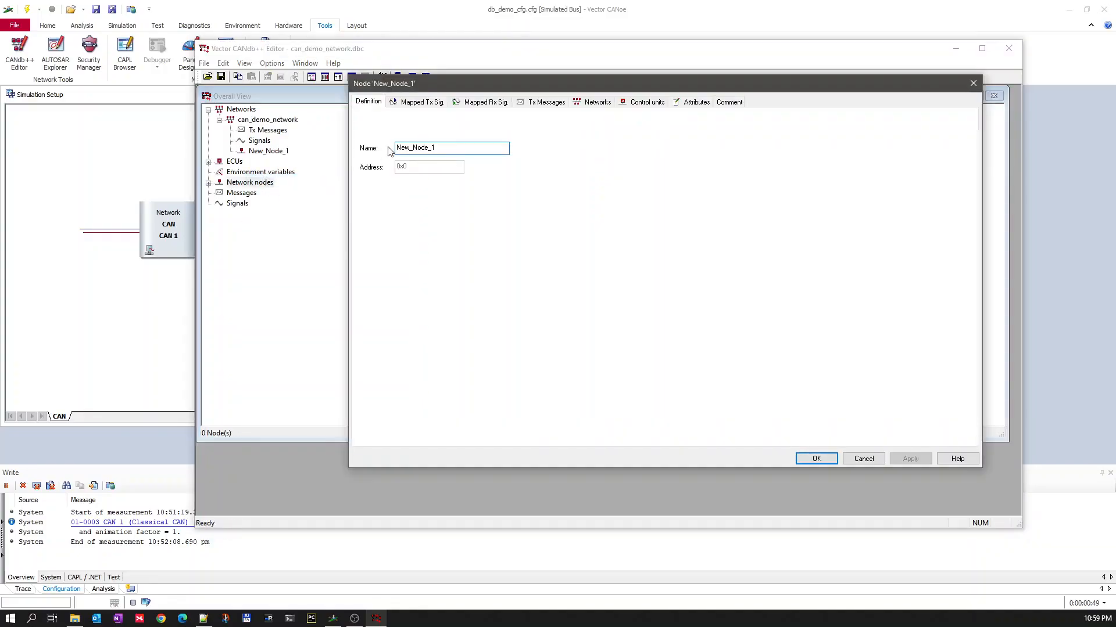
{"action": "double_click", "coordinate": [416, 147]}
{"action": "type", "text": "Engine"}
{"action": "left_click", "coordinate": [816, 459]}
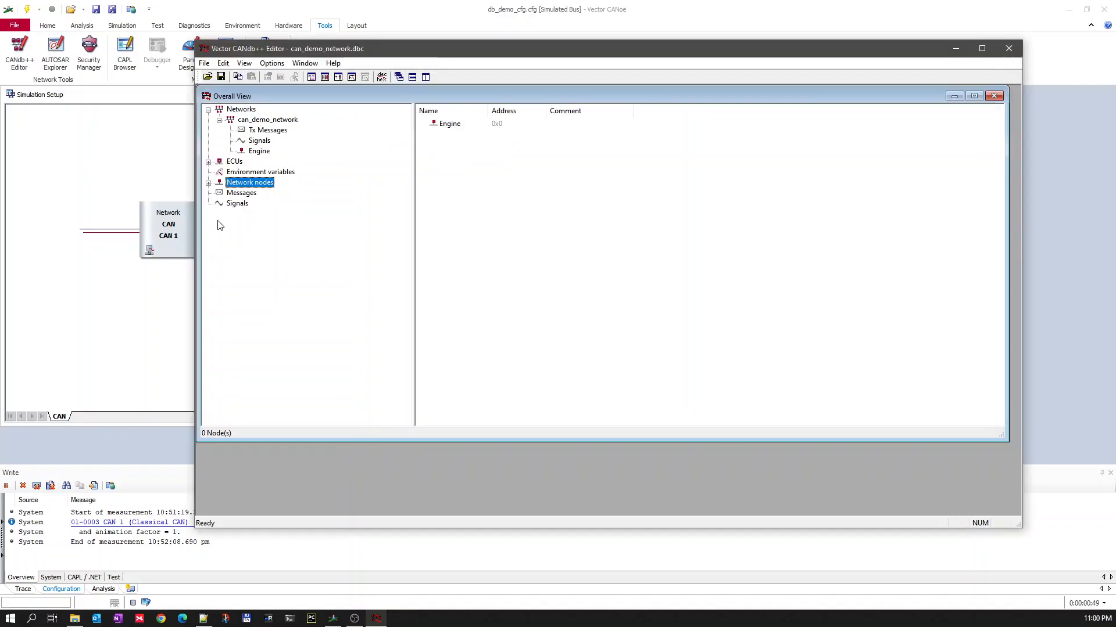
{"action": "left_click", "coordinate": [208, 182]}
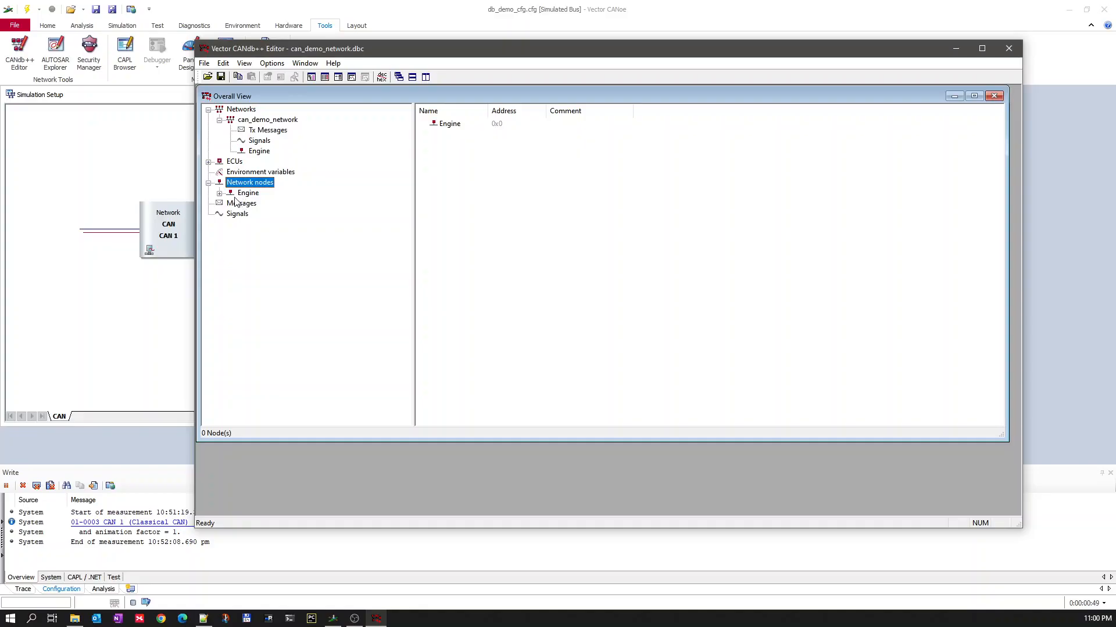
{"action": "left_click", "coordinate": [219, 193]}
{"action": "left_click", "coordinate": [219, 193]}
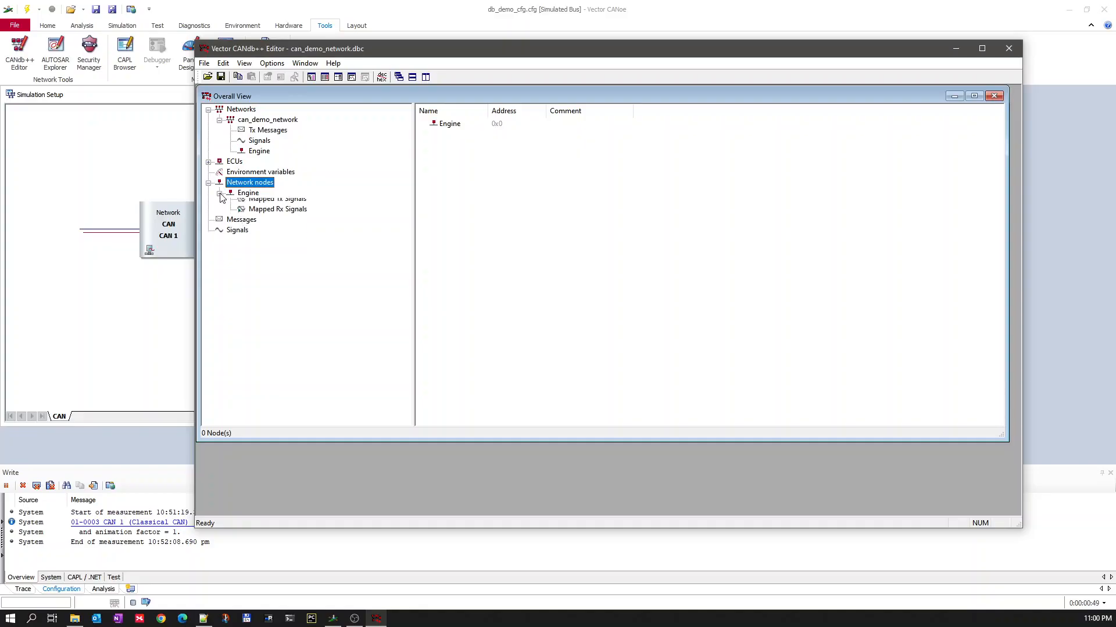
Create a new message and name it engine_warning
{"action": "right_click", "coordinate": [242, 205]}
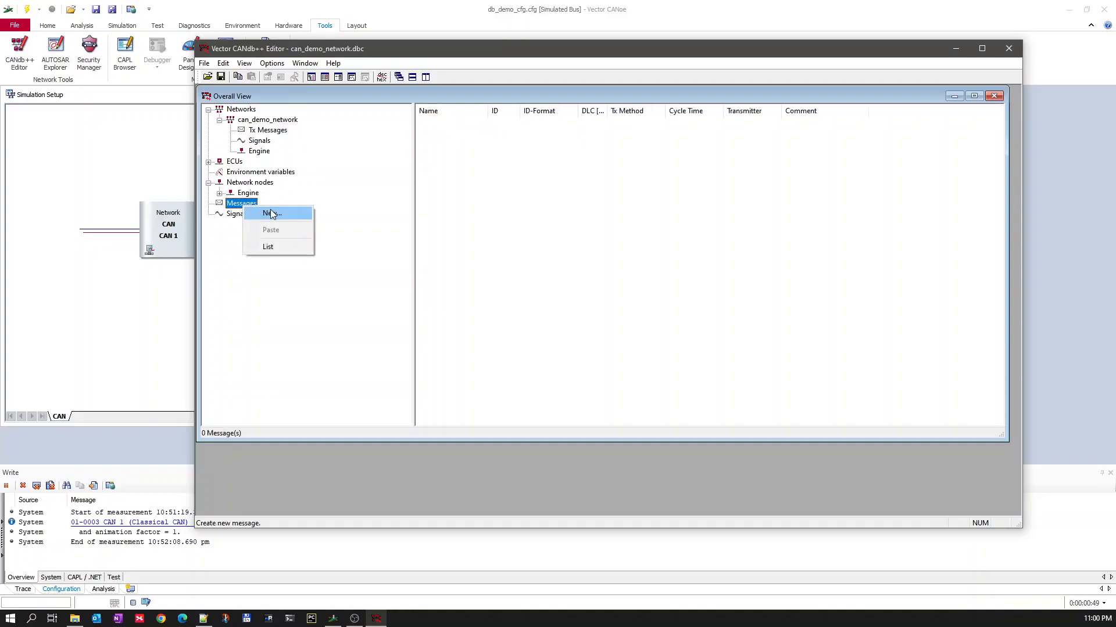
{"action": "left_click", "coordinate": [271, 214]}
{"action": "double_click", "coordinate": [450, 126]}
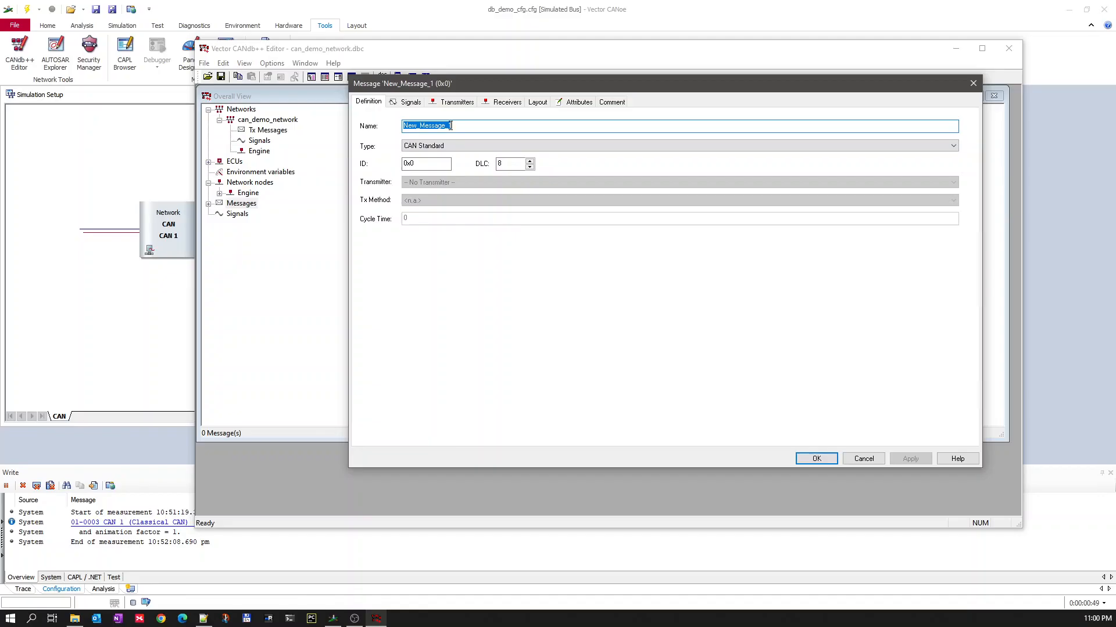
{"action": "type", "text": "engine"}
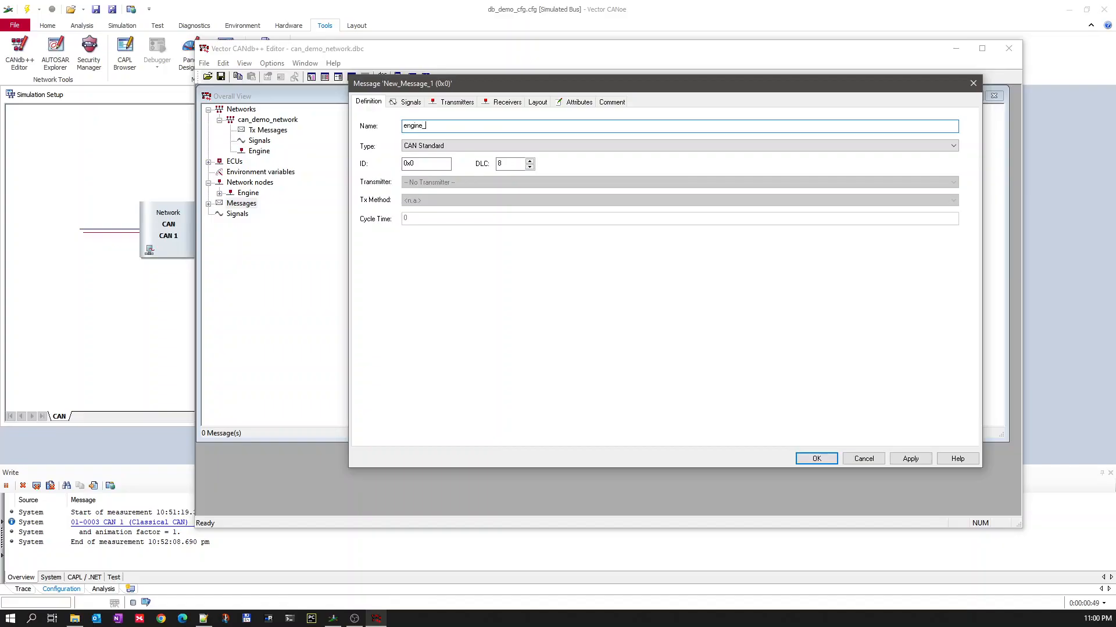
{"action": "type", "text": "_warning"}
{"action": "double_click", "coordinate": [433, 128]}
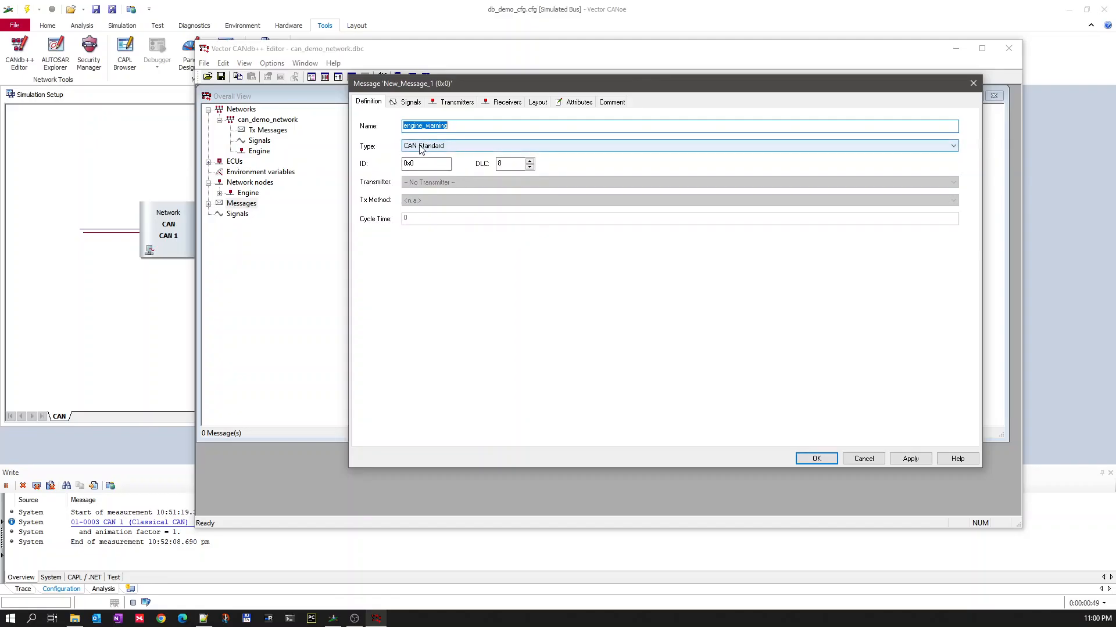
Define the engine_warning message as CAN Standard with ID 0x100 and a DLC of 8
{"action": "left_click", "coordinate": [422, 149]}
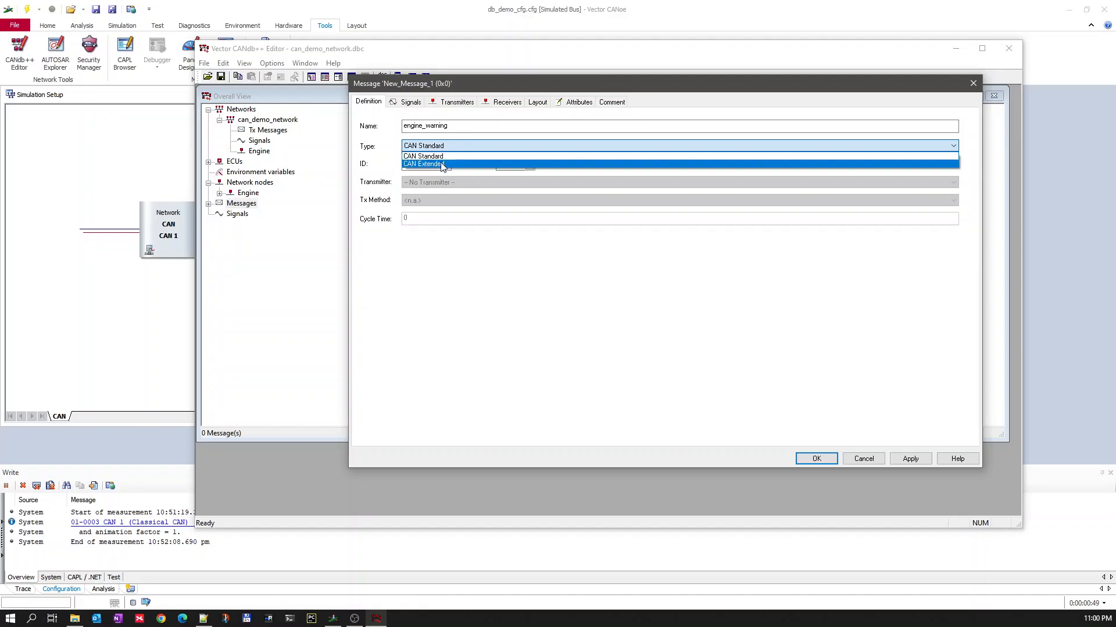
{"action": "left_click", "coordinate": [412, 156]}
{"action": "left_click", "coordinate": [426, 162]}
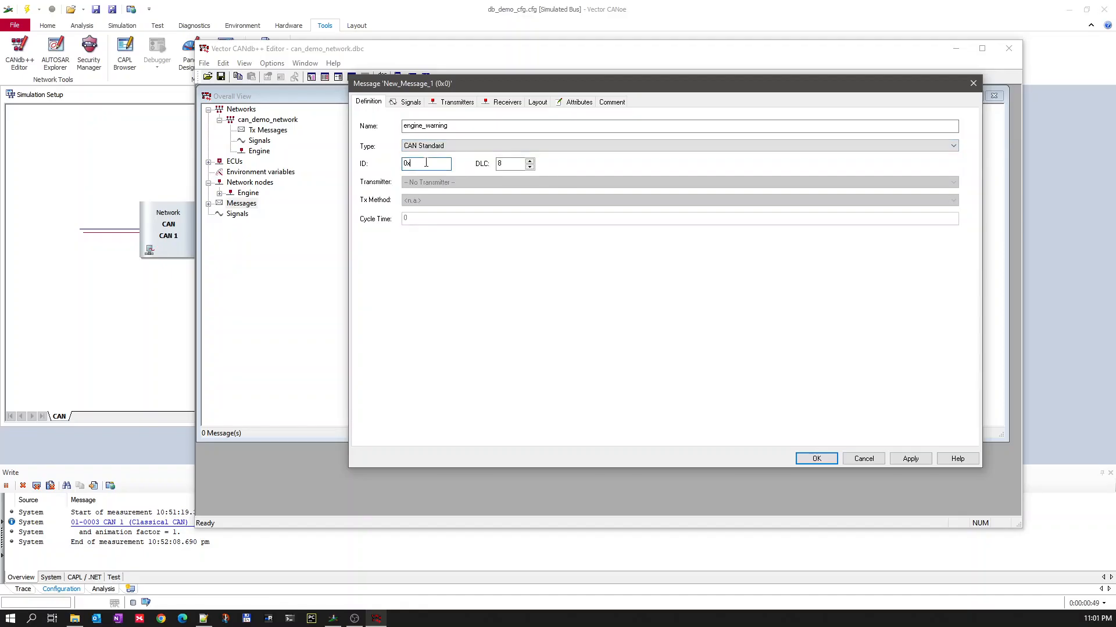
{"action": "type", "text": "100"}
{"action": "left_click", "coordinate": [501, 164]}
{"action": "key", "text": "BackSpace"}
{"action": "type", "text": "8"}
{"action": "left_click_drag", "start_coordinate": [506, 163], "coordinate": [494, 165]}
{"action": "left_click", "coordinate": [817, 458]}
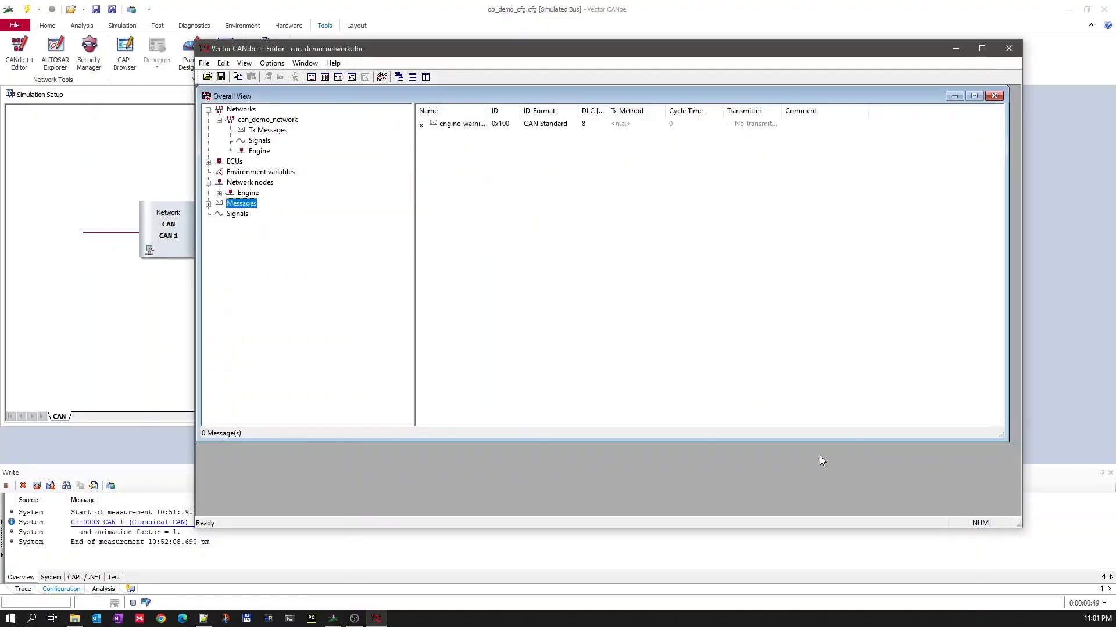
Create a new signal named engine_oil_low with a length of 1 bit
{"action": "left_click", "coordinate": [208, 203]}
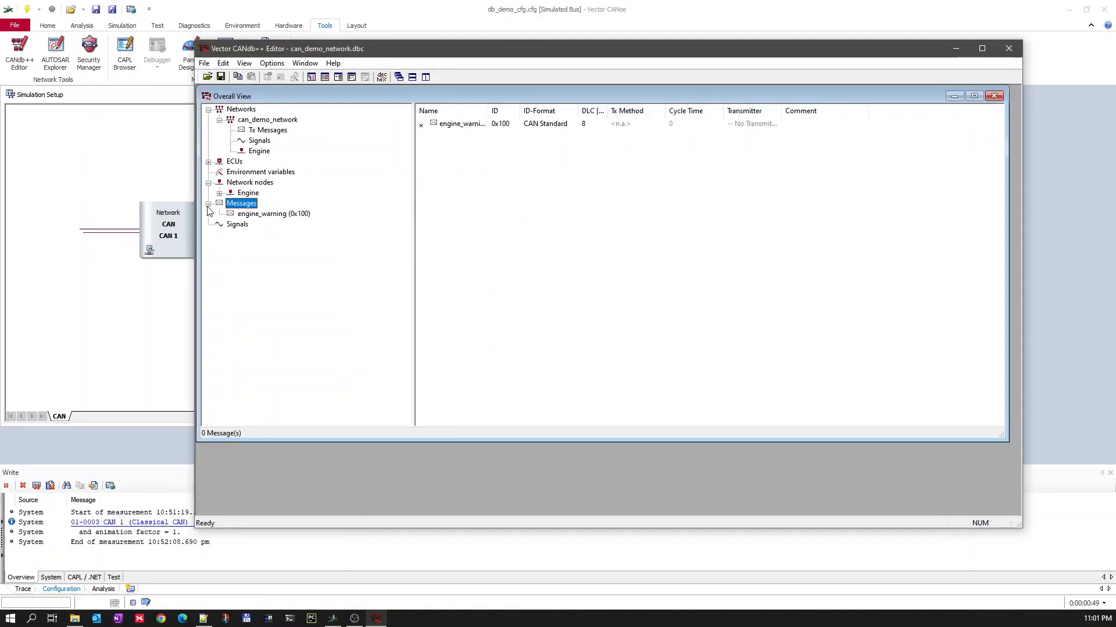
{"action": "left_click", "coordinate": [255, 214]}
{"action": "right_click", "coordinate": [238, 226]}
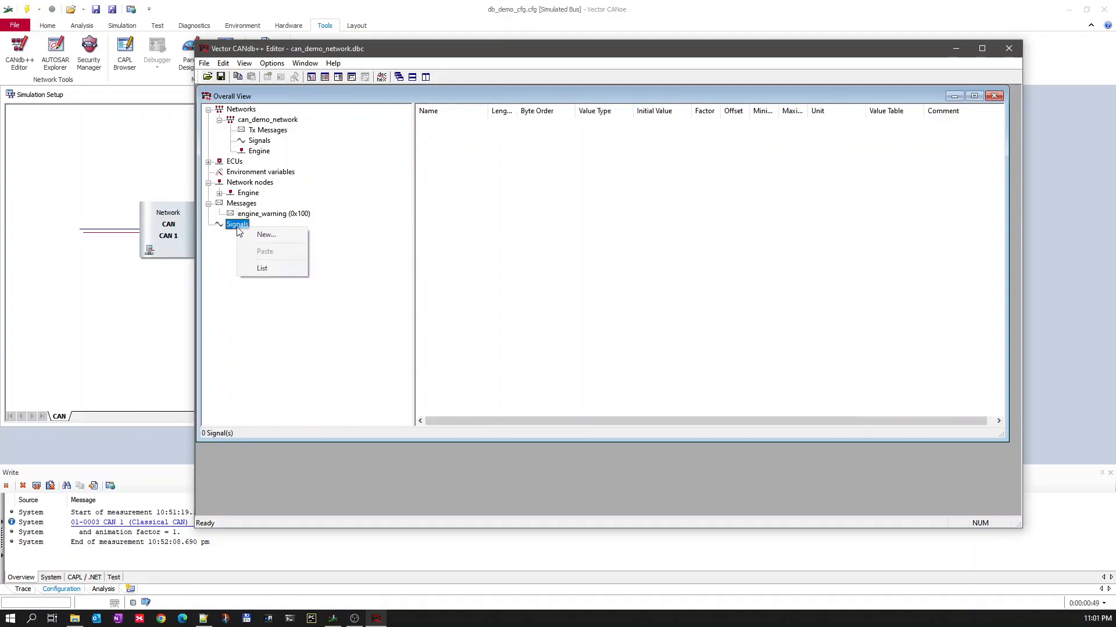
{"action": "left_click", "coordinate": [264, 236]}
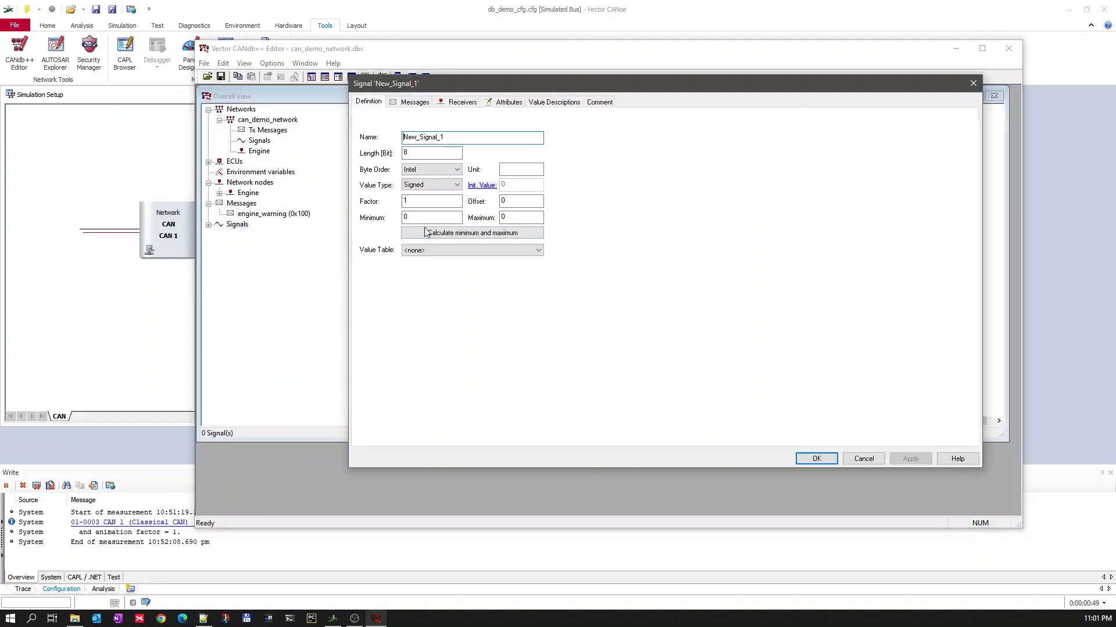
{"action": "double_click", "coordinate": [443, 139]}
{"action": "type", "text": "engine_oil_low"}
{"action": "left_click", "coordinate": [458, 149]}
{"action": "double_click", "coordinate": [444, 152]}
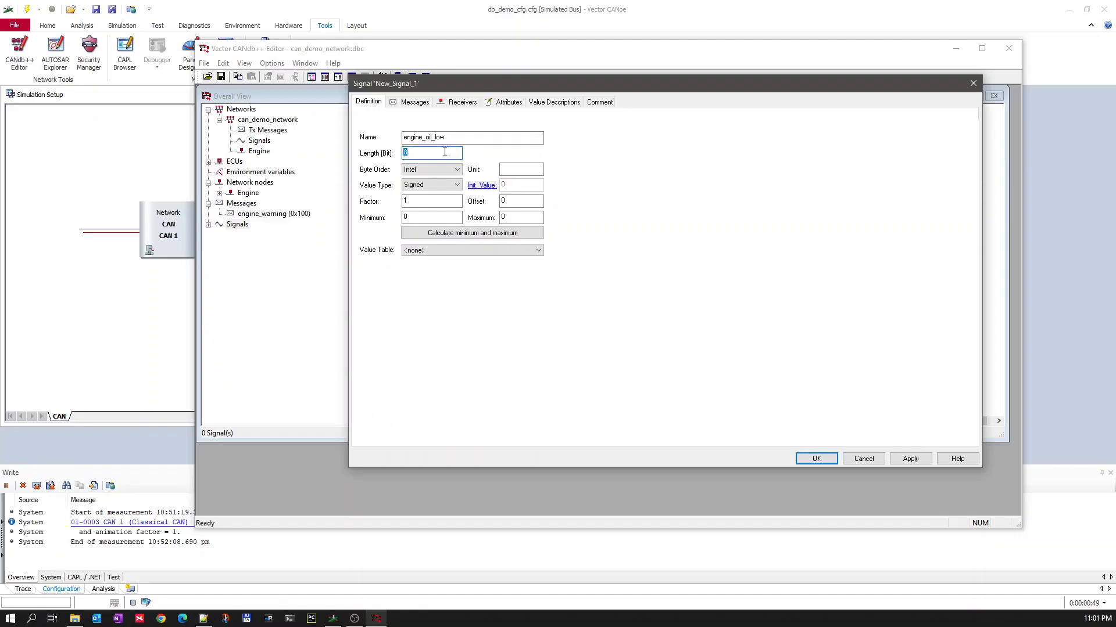
{"action": "type", "text": "1"}
Keep the engine_oil_low signal's byte order as Intel and set its value type to Unsigned
{"action": "left_click", "coordinate": [442, 170]}
{"action": "left_click", "coordinate": [404, 176]}
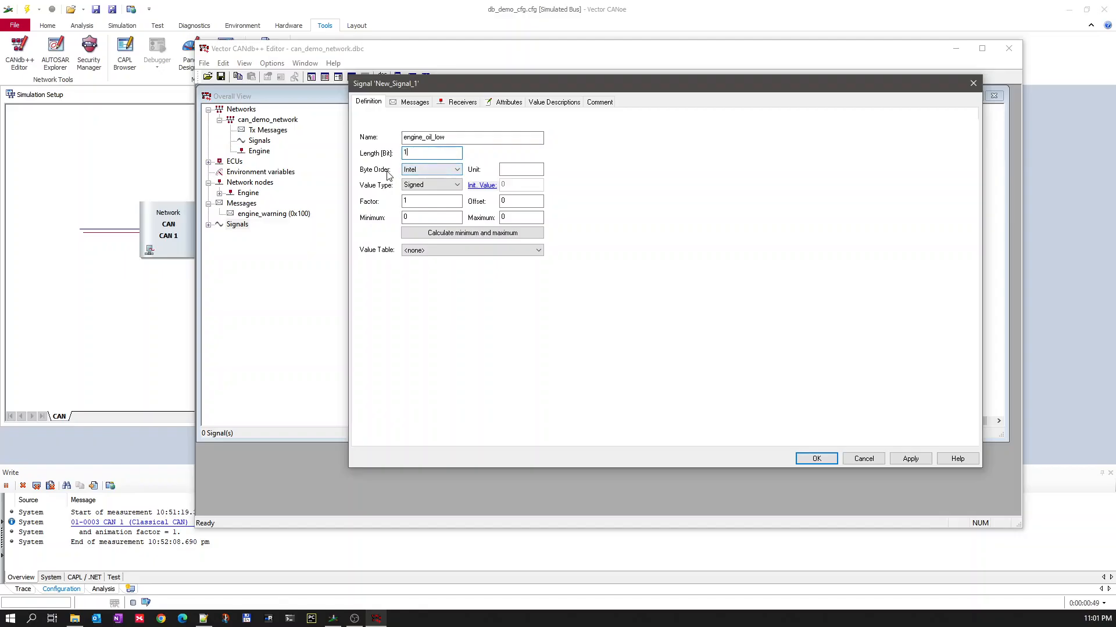
{"action": "left_click", "coordinate": [422, 173]}
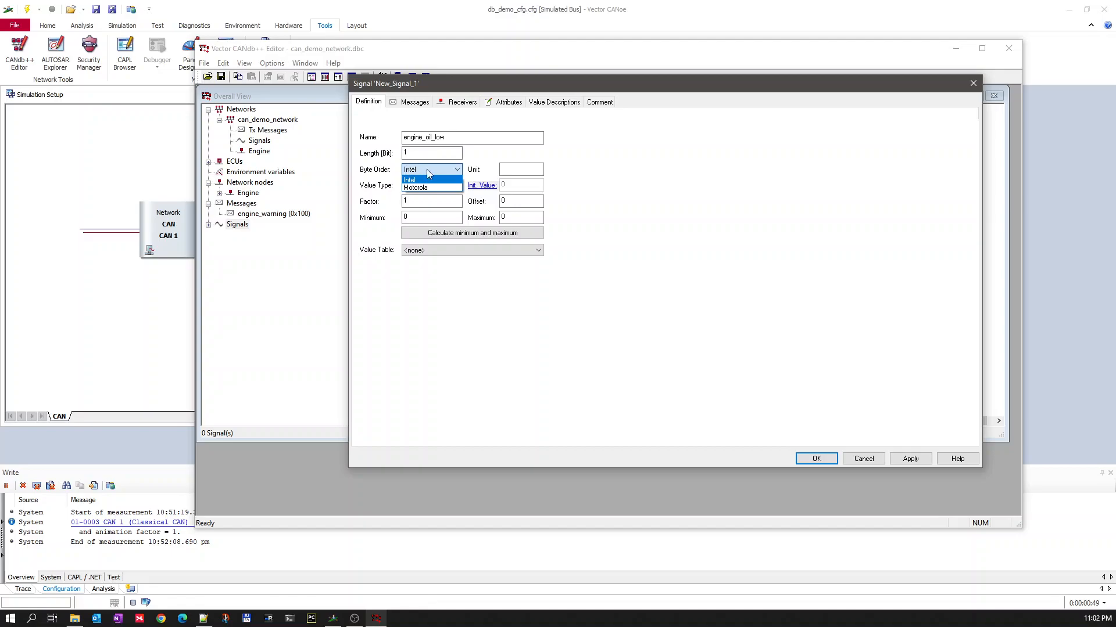
{"action": "left_click", "coordinate": [388, 174]}
{"action": "left_click", "coordinate": [438, 171]}
{"action": "left_click", "coordinate": [379, 204]}
{"action": "left_click", "coordinate": [415, 201]}
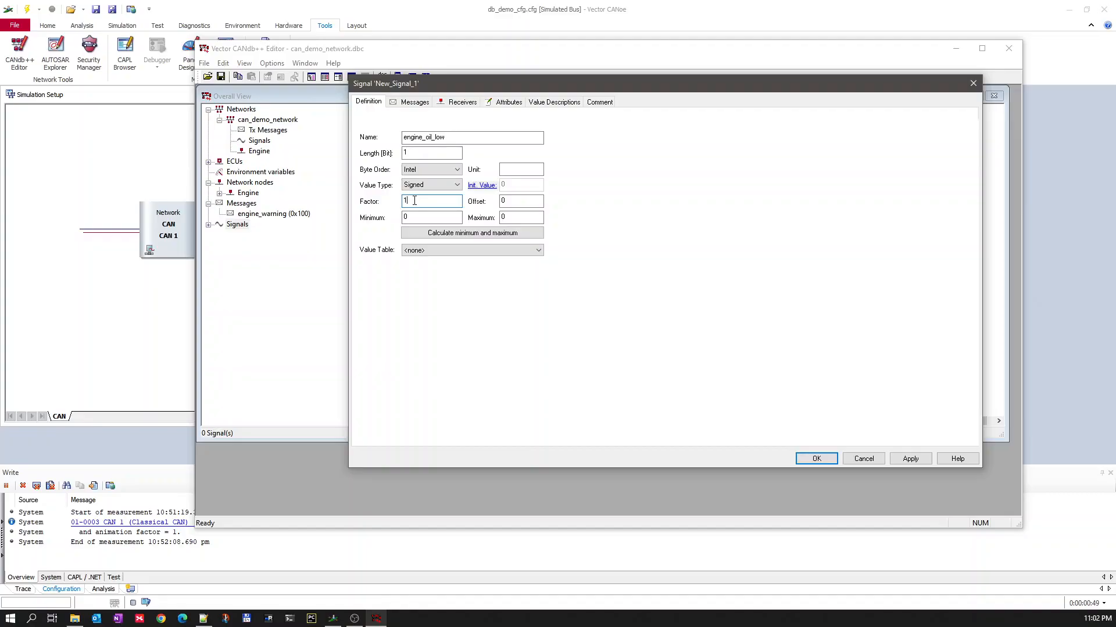
{"action": "double_click", "coordinate": [410, 201]}
{"action": "double_click", "coordinate": [499, 200]}
{"action": "left_click", "coordinate": [421, 185]}
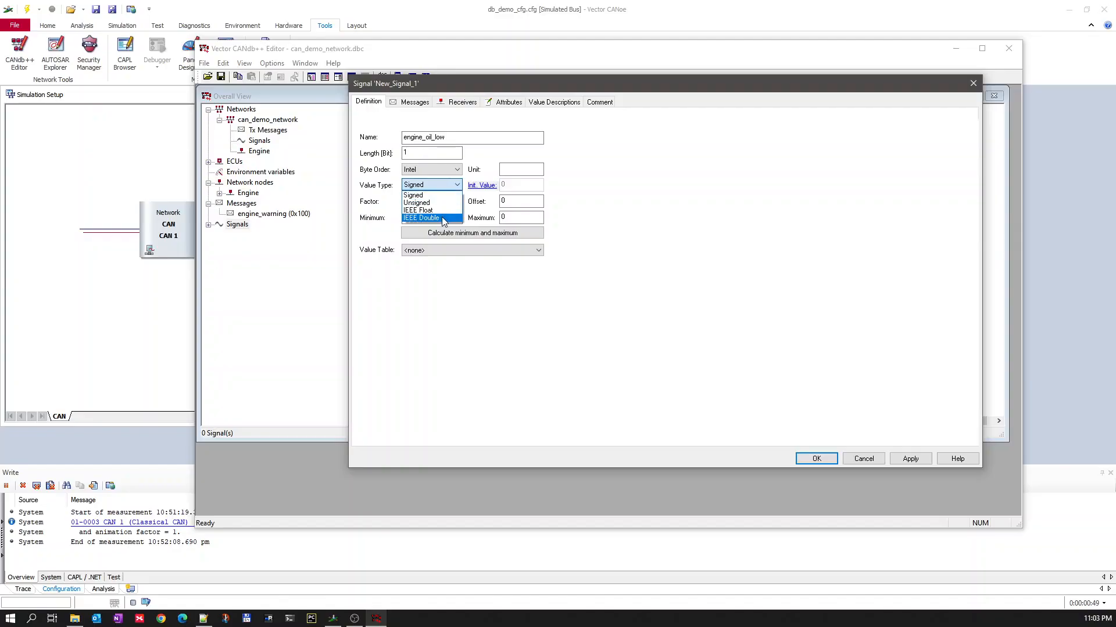
{"action": "left_click", "coordinate": [437, 203]}
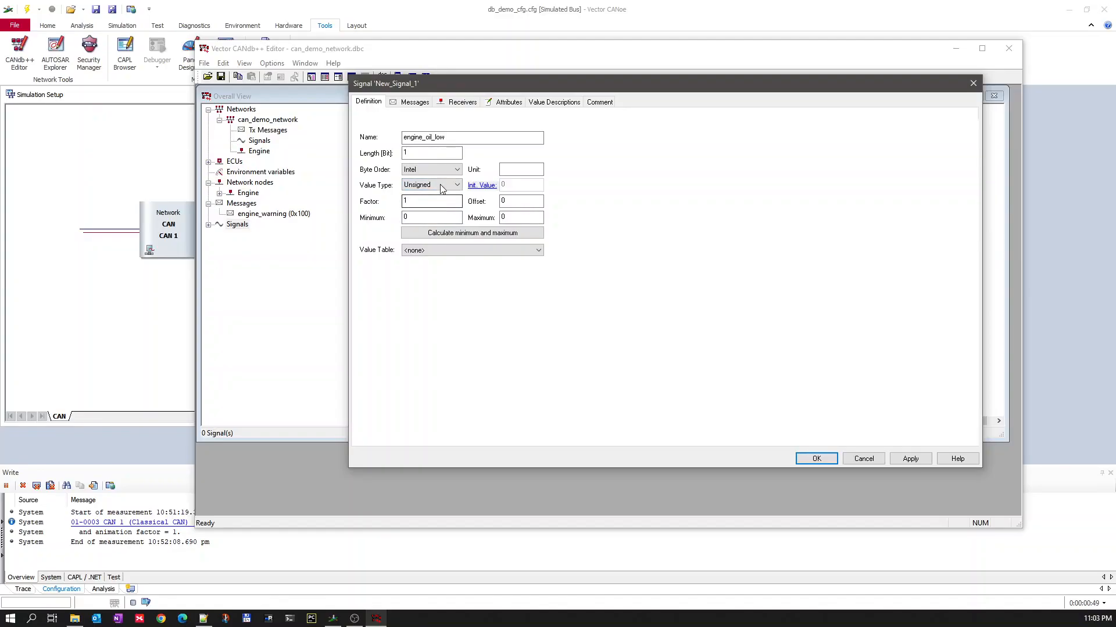
Set the engine_oil_low signal's maximum to 1 and calculate its minimum and maximum from the 1-bit length
{"action": "double_click", "coordinate": [403, 217]}
{"action": "double_click", "coordinate": [498, 217]}
{"action": "type", "text": "1"}
{"action": "left_click_drag", "start_coordinate": [414, 153], "coordinate": [382, 147]}
{"action": "left_click", "coordinate": [460, 237]}
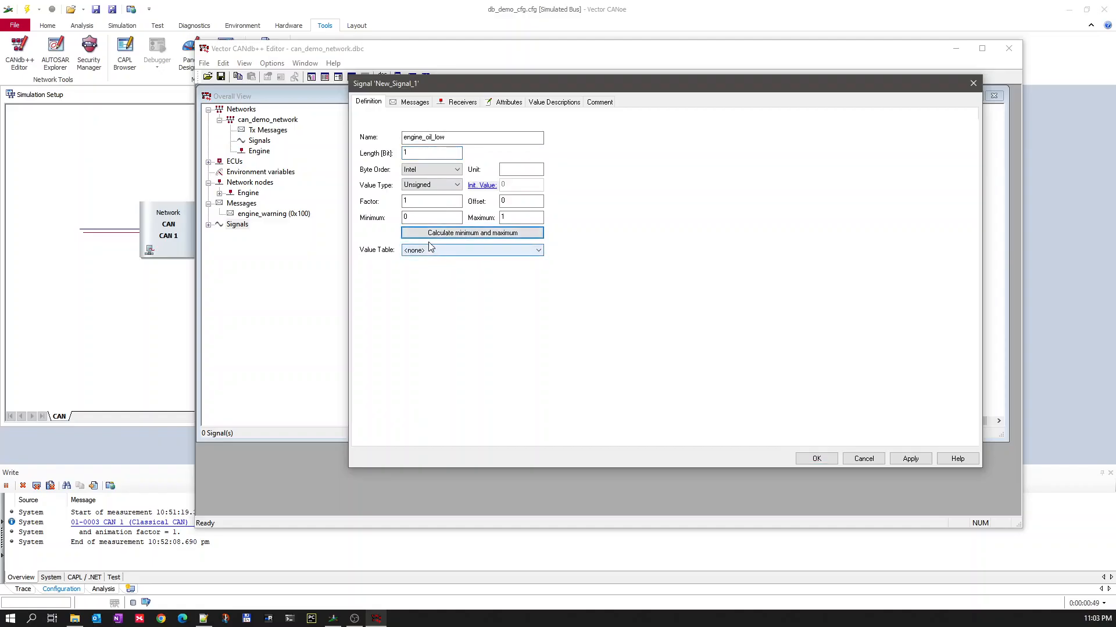
Try a signal length of 2 bits with a recalculated range, and return to 1 bit with the range recalculated
{"action": "left_click_drag", "start_coordinate": [408, 153], "coordinate": [398, 154]}
{"action": "type", "text": "2"}
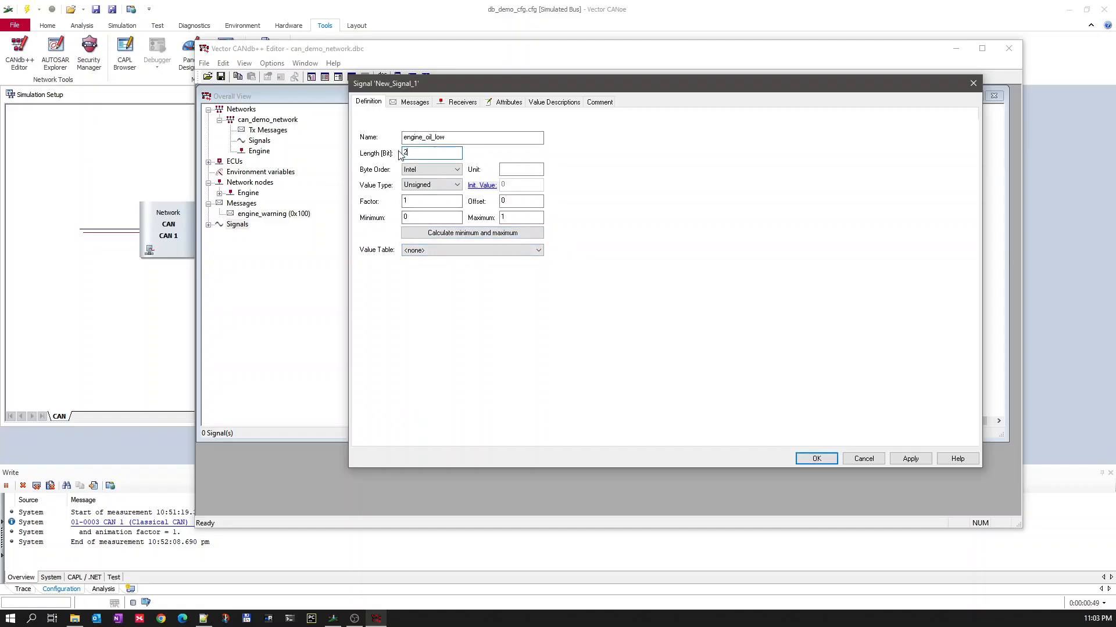
{"action": "left_click", "coordinate": [482, 234]}
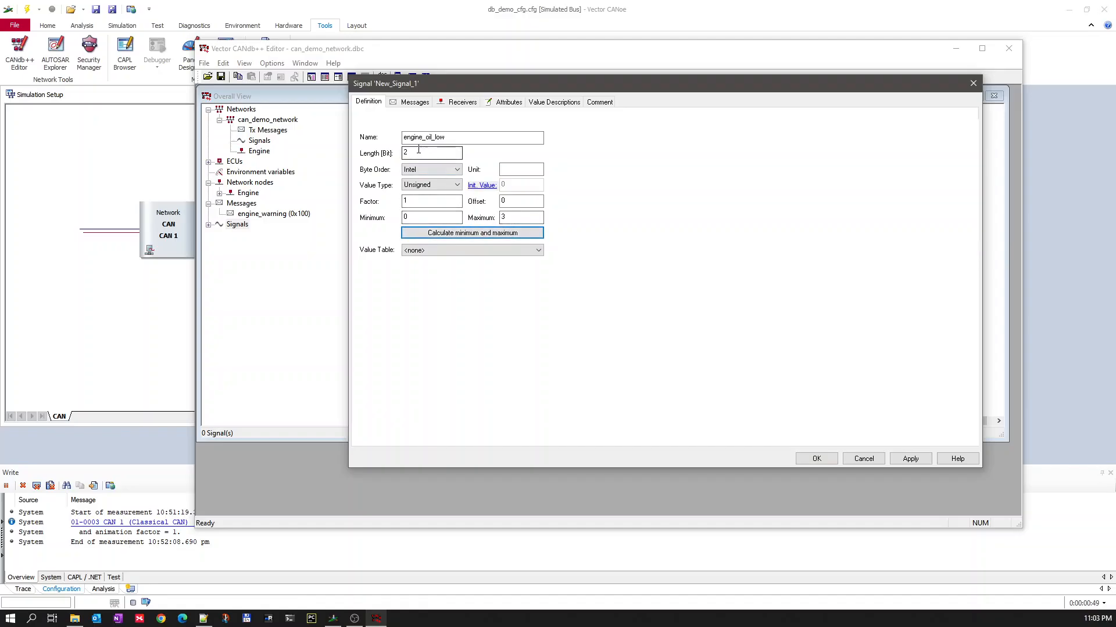
{"action": "left_click_drag", "start_coordinate": [411, 153], "coordinate": [393, 154]}
{"action": "type", "text": "1"}
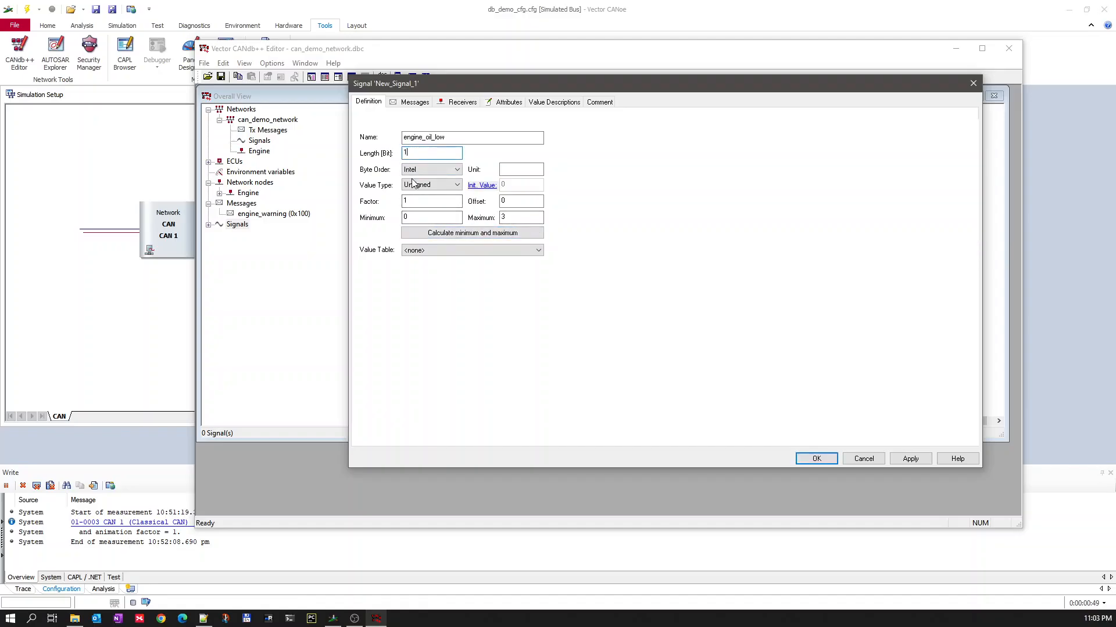
{"action": "left_click", "coordinate": [441, 233]}
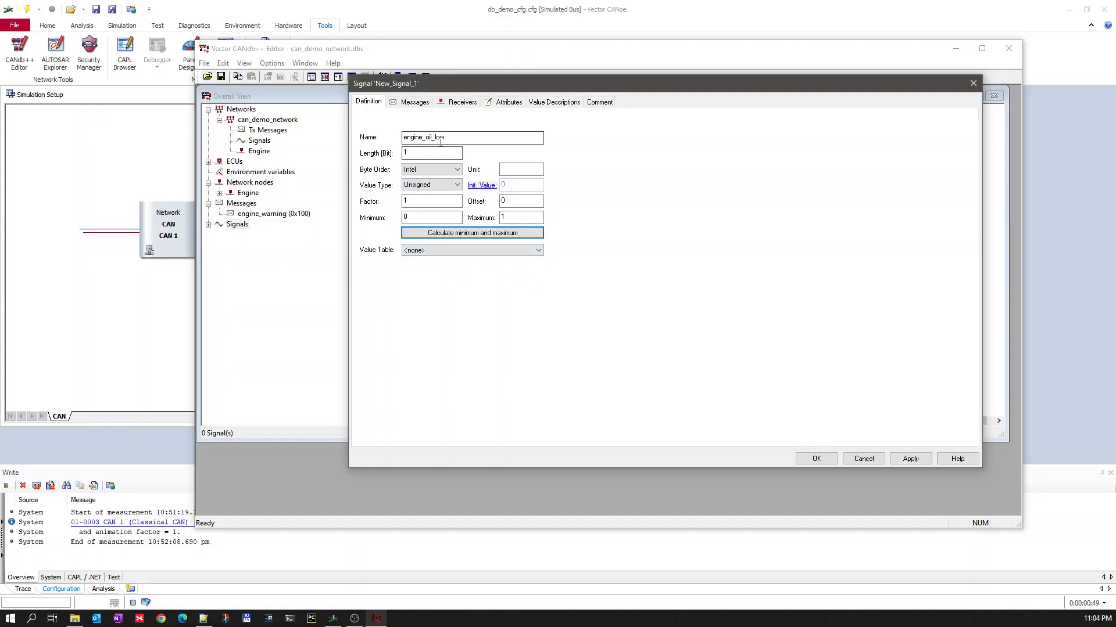
Keep the value table as <none> and confirm the engine_oil_low signal definition
{"action": "double_click", "coordinate": [407, 137]}
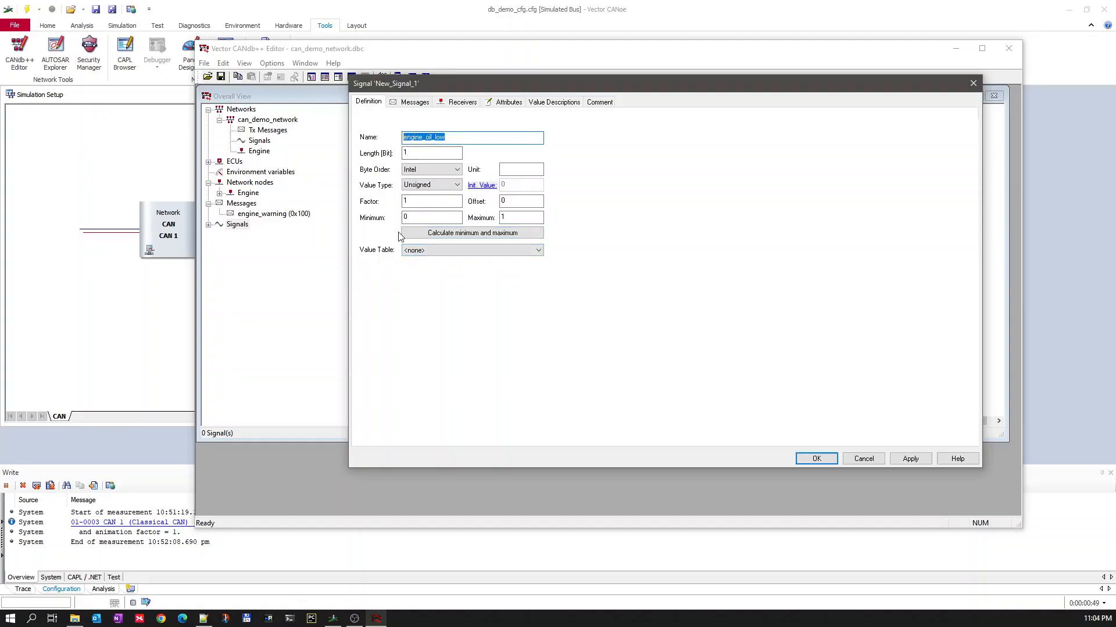
{"action": "left_click", "coordinate": [422, 251]}
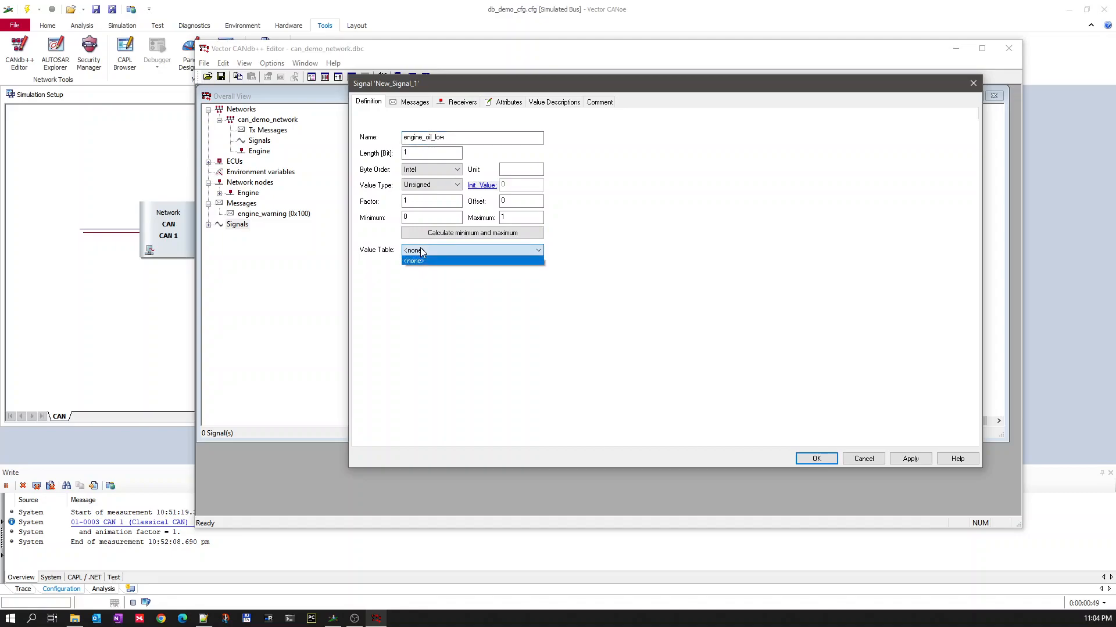
{"action": "left_click", "coordinate": [422, 250]}
{"action": "left_click", "coordinate": [439, 251]}
{"action": "left_click", "coordinate": [482, 323]}
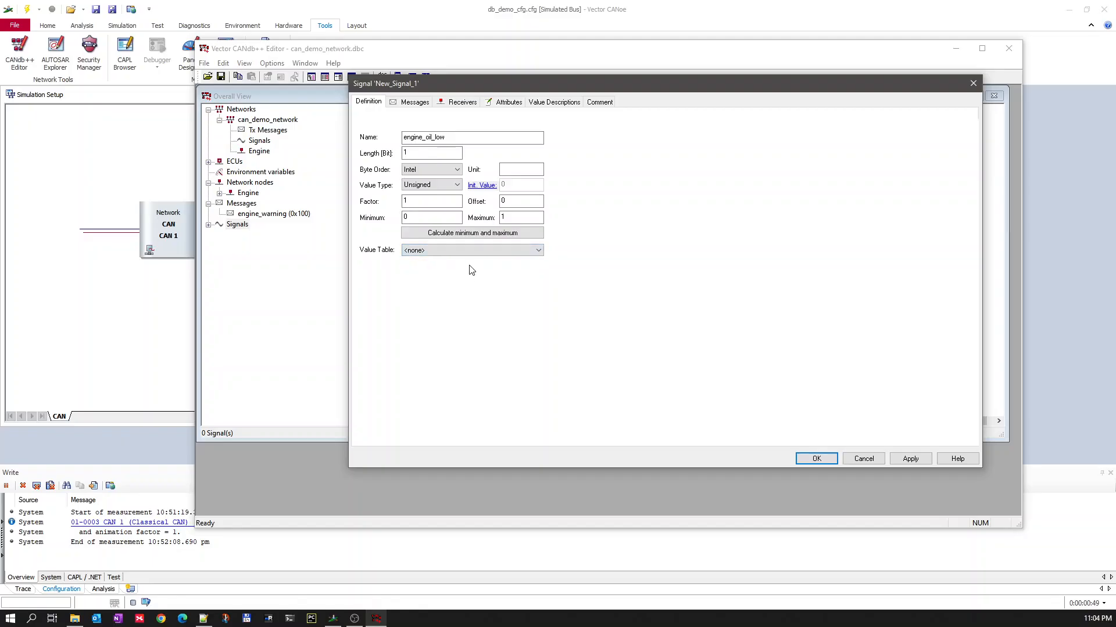
{"action": "left_click", "coordinate": [817, 459]}
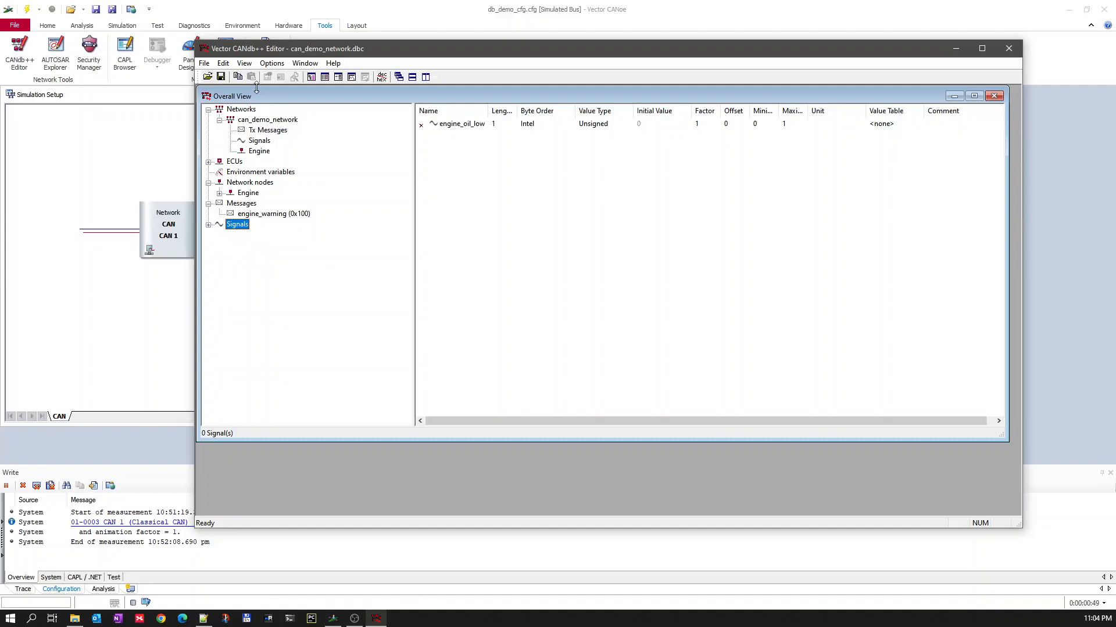
Create a new value table in the database and name it engine_oil_warning
{"action": "left_click", "coordinate": [246, 64]}
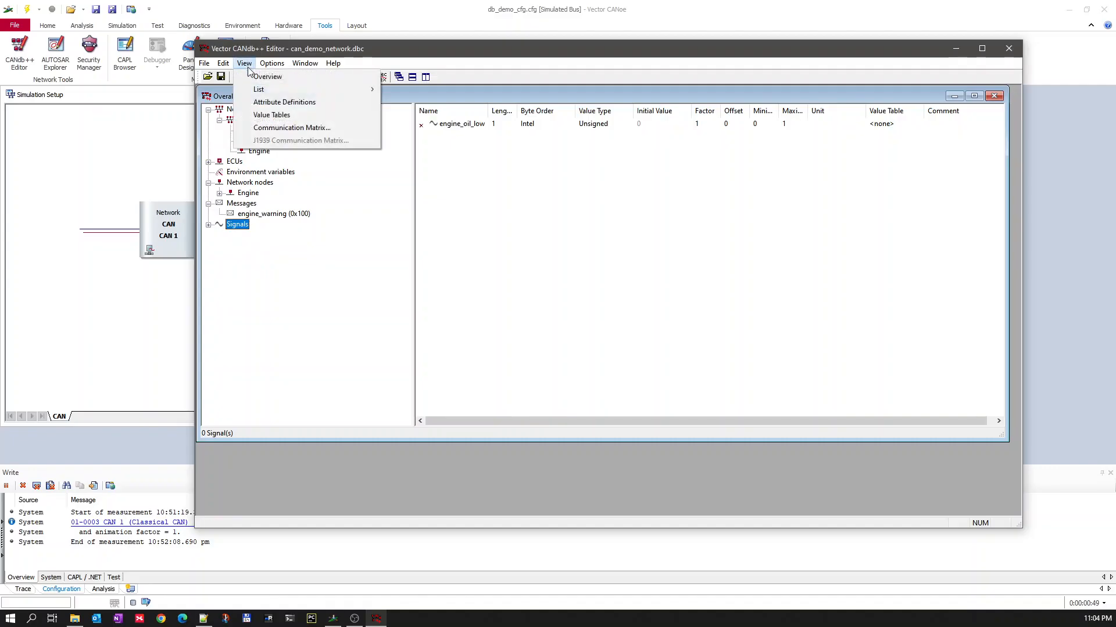
{"action": "left_click", "coordinate": [270, 115]}
{"action": "right_click", "coordinate": [263, 194]}
{"action": "left_click", "coordinate": [287, 199]}
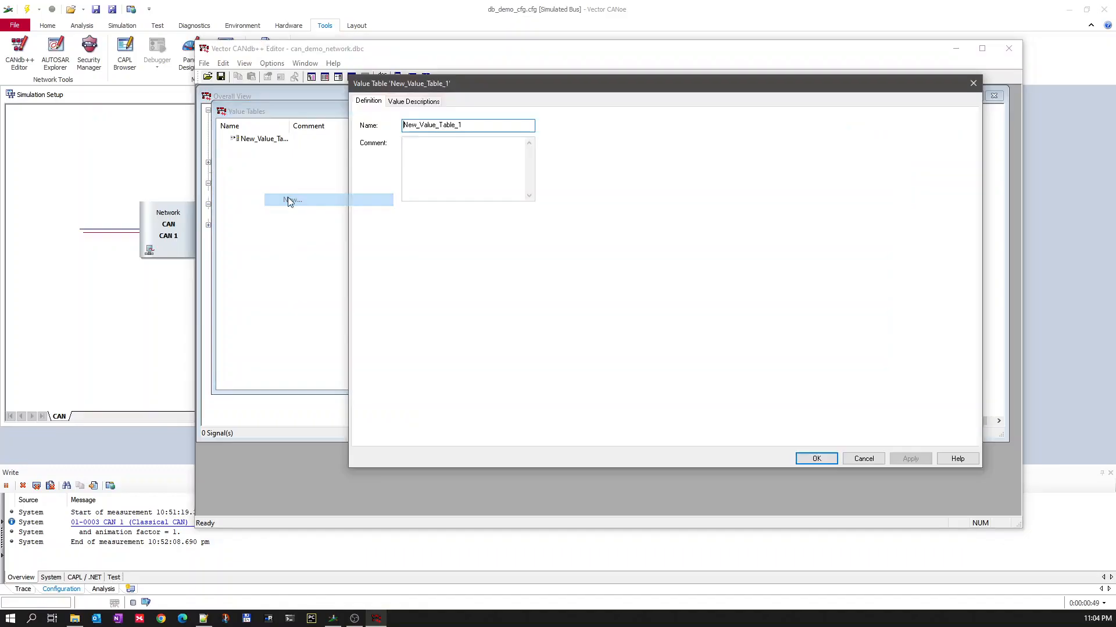
{"action": "double_click", "coordinate": [455, 127]}
{"action": "type", "text": "engine_oil_"}
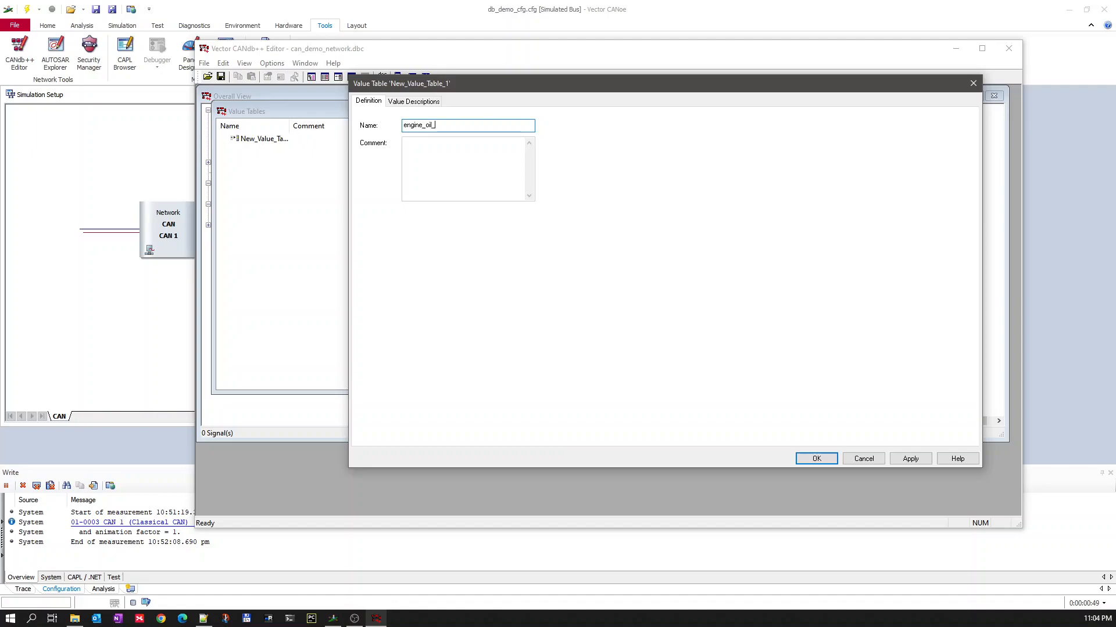
{"action": "type", "text": "warning"}
Add a value description to the engine_oil_warning table that defines 0x0 as ok
{"action": "left_click", "coordinate": [398, 101]}
{"action": "left_click", "coordinate": [817, 432]}
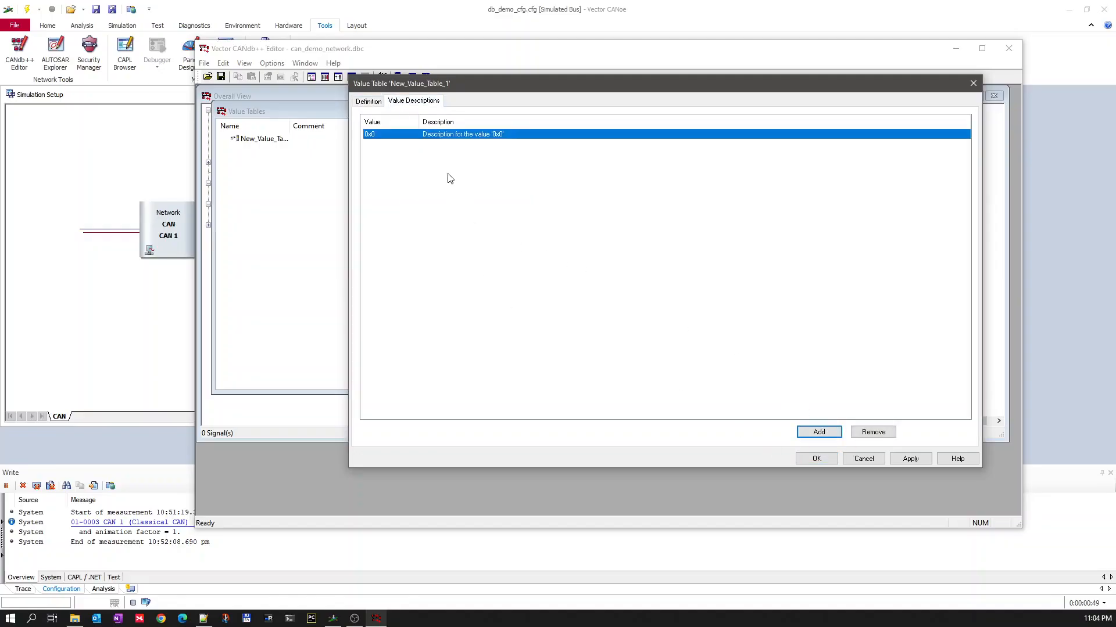
{"action": "left_click", "coordinate": [482, 134]}
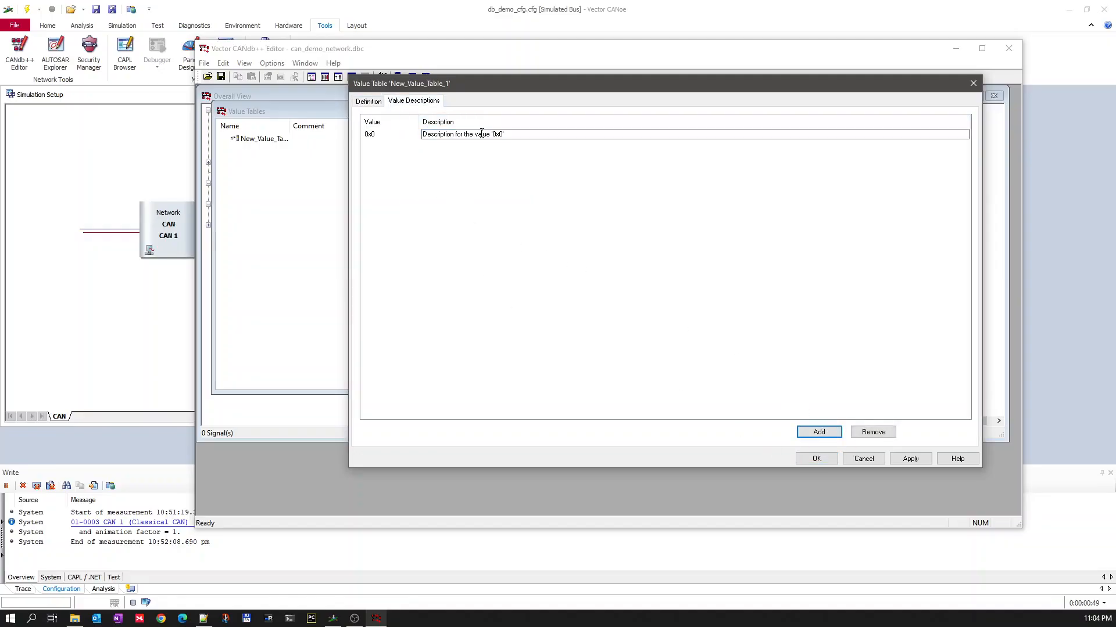
{"action": "left_click_drag", "start_coordinate": [508, 135], "coordinate": [415, 126]}
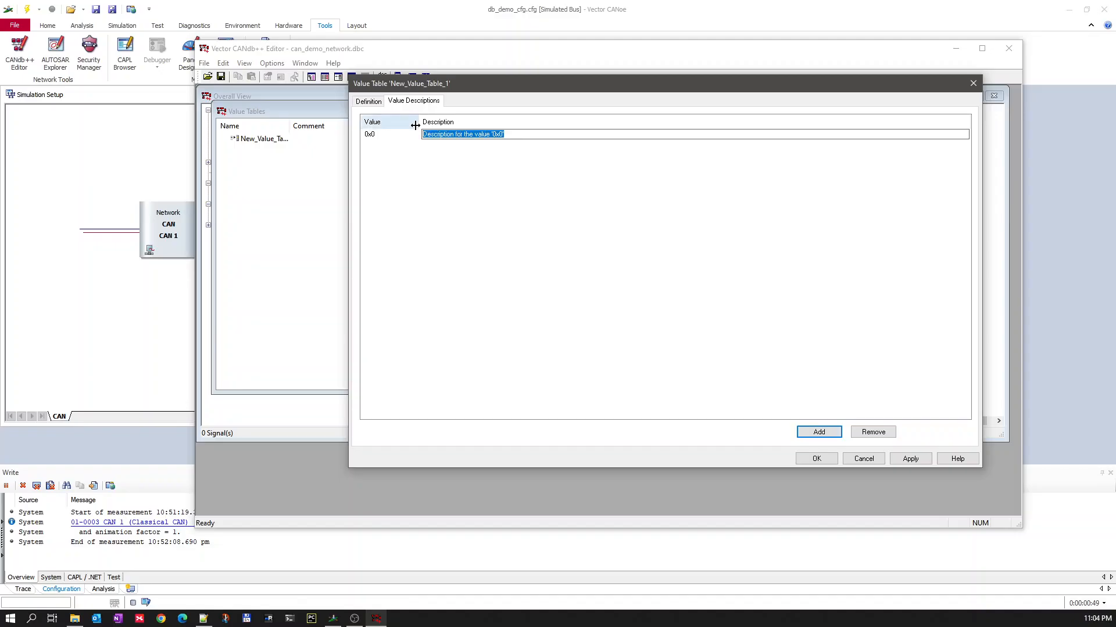
{"action": "type", "text": "ok"}
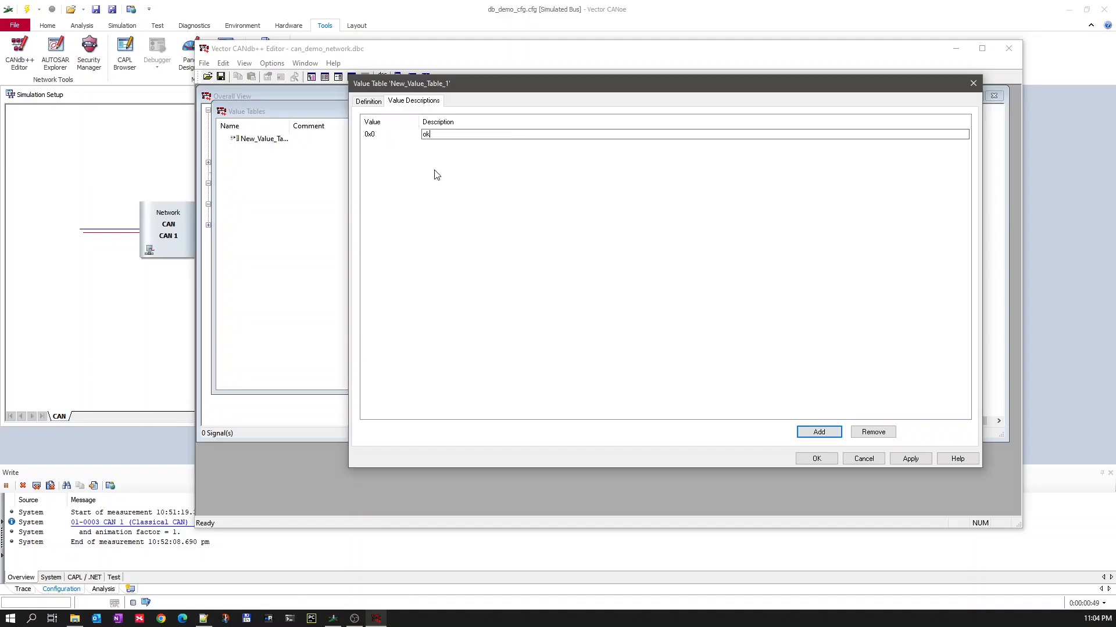
{"action": "key", "text": "Return"}
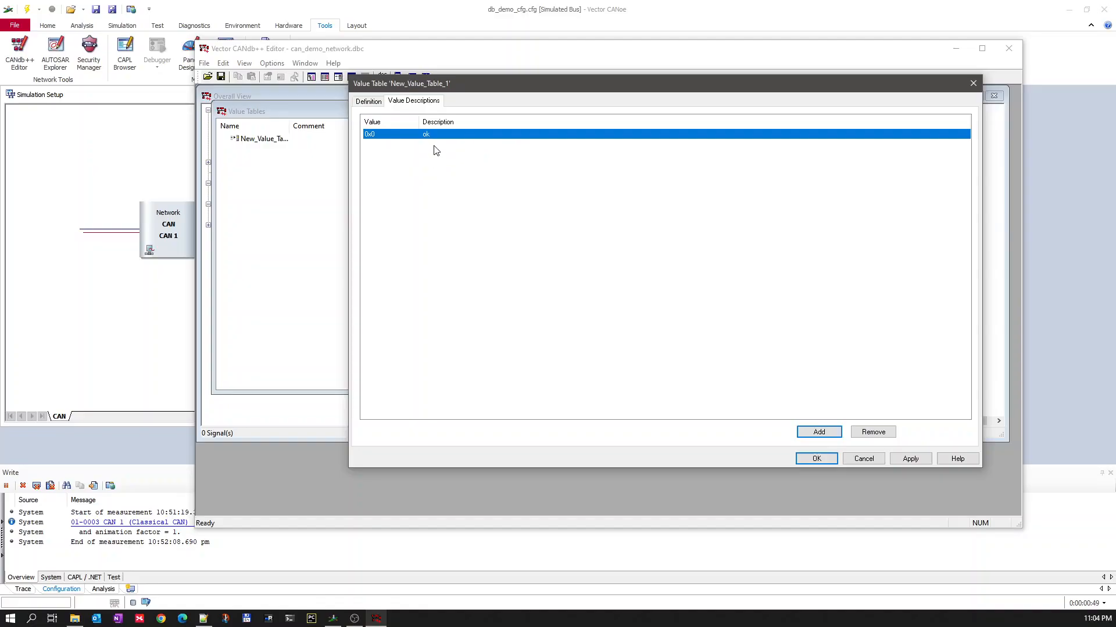
Add the value description oil_low for 0x1, confirm the value table and close the value table list
{"action": "left_click", "coordinate": [823, 436]}
{"action": "left_click", "coordinate": [481, 144]}
{"action": "left_click_drag", "start_coordinate": [520, 144], "coordinate": [400, 142]}
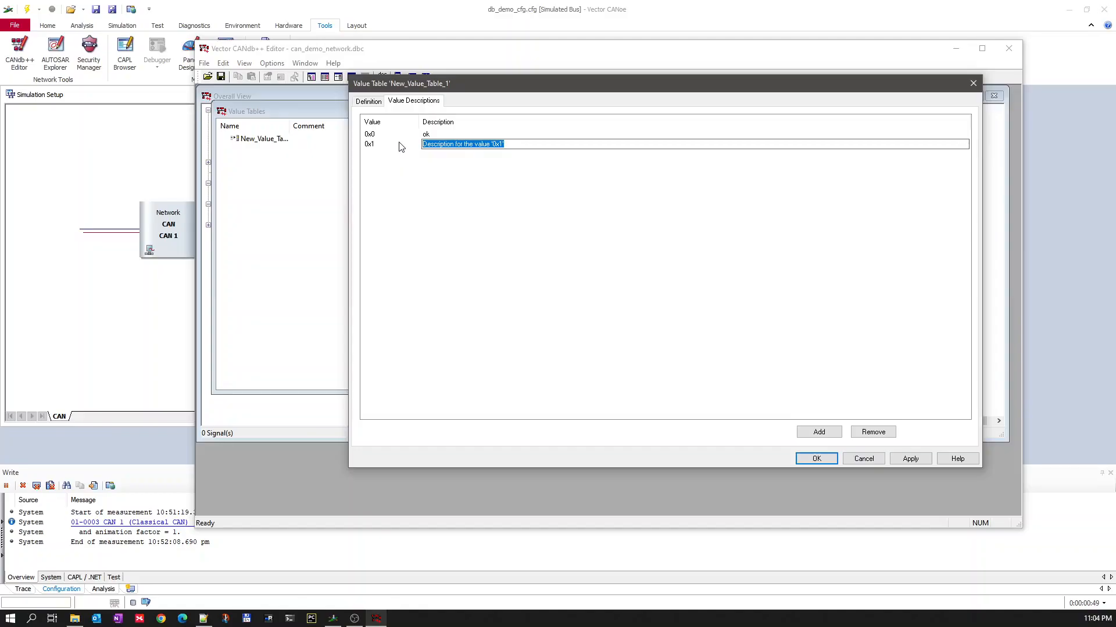
{"action": "type", "text": "oil_low"}
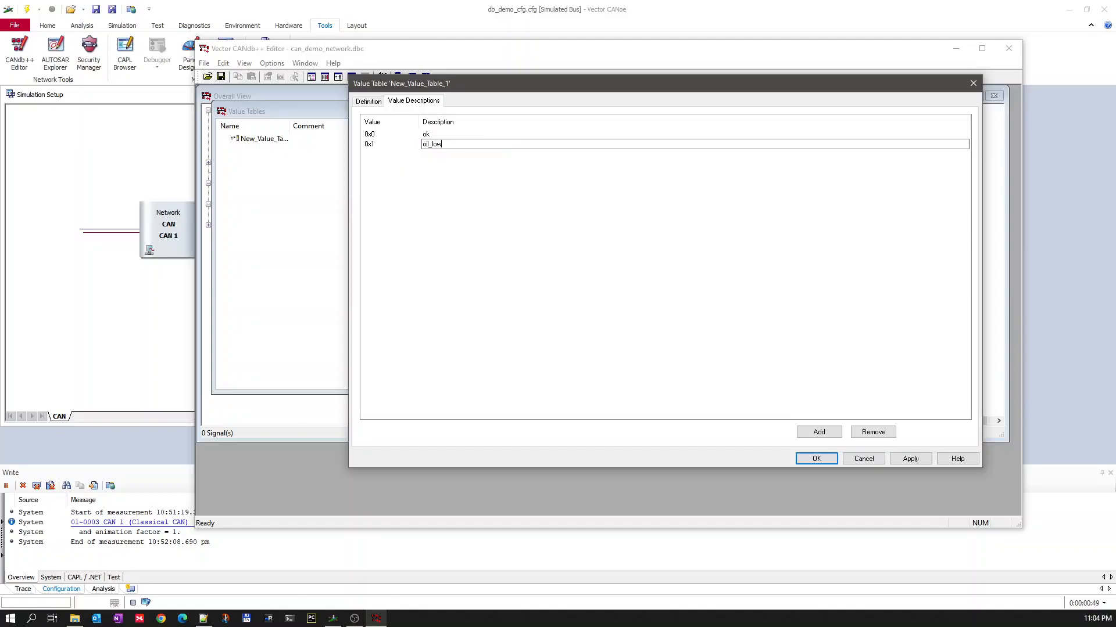
{"action": "key", "text": "Return"}
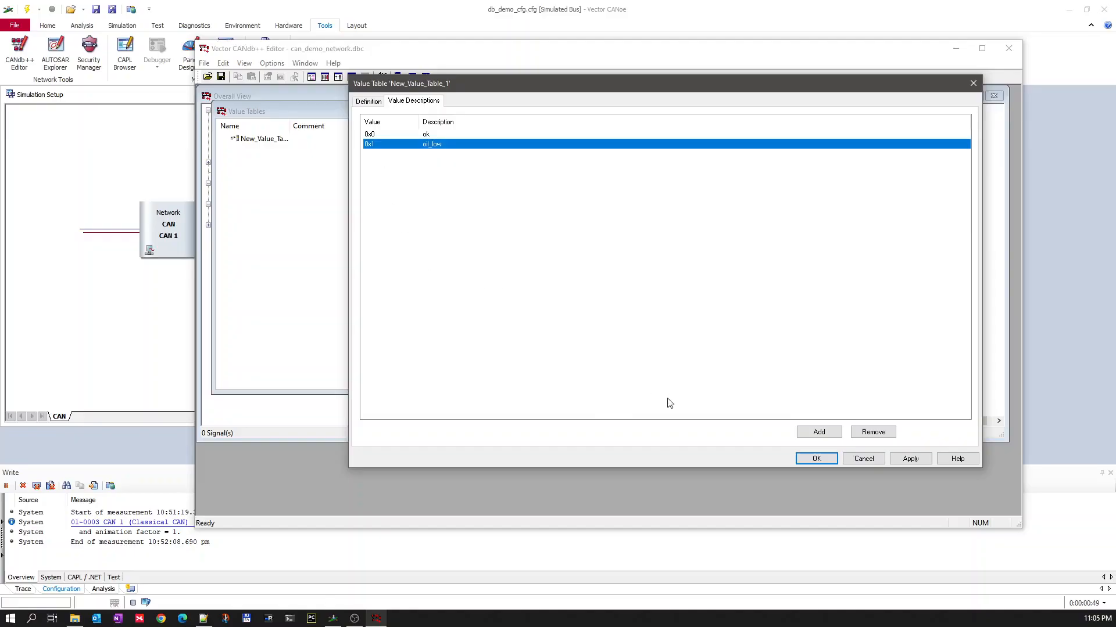
{"action": "left_click", "coordinate": [816, 459]}
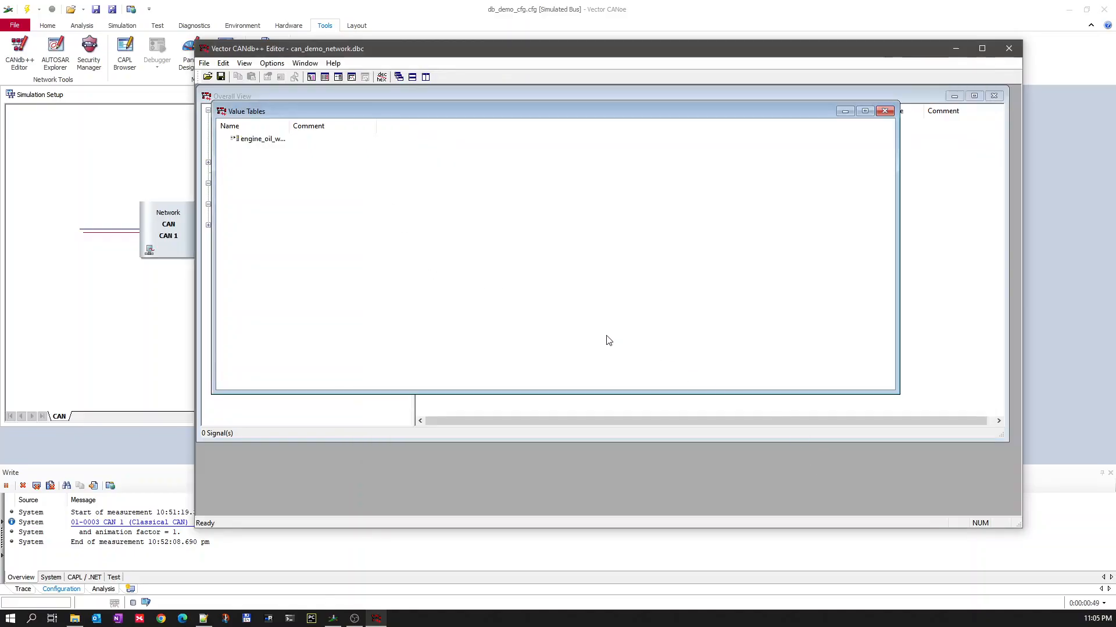
{"action": "left_click", "coordinate": [883, 112]}
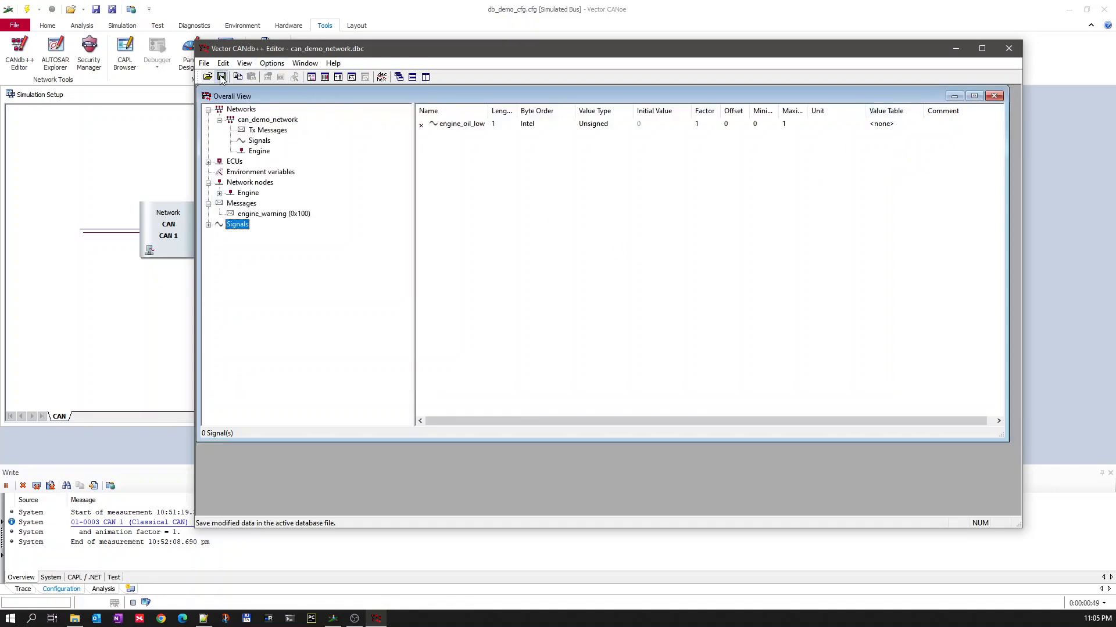
Assign the engine_oil_warning value table to the engine_oil_low signal and save the database
{"action": "left_click", "coordinate": [208, 225]}
{"action": "right_click", "coordinate": [252, 235]}
{"action": "left_click", "coordinate": [289, 256]}
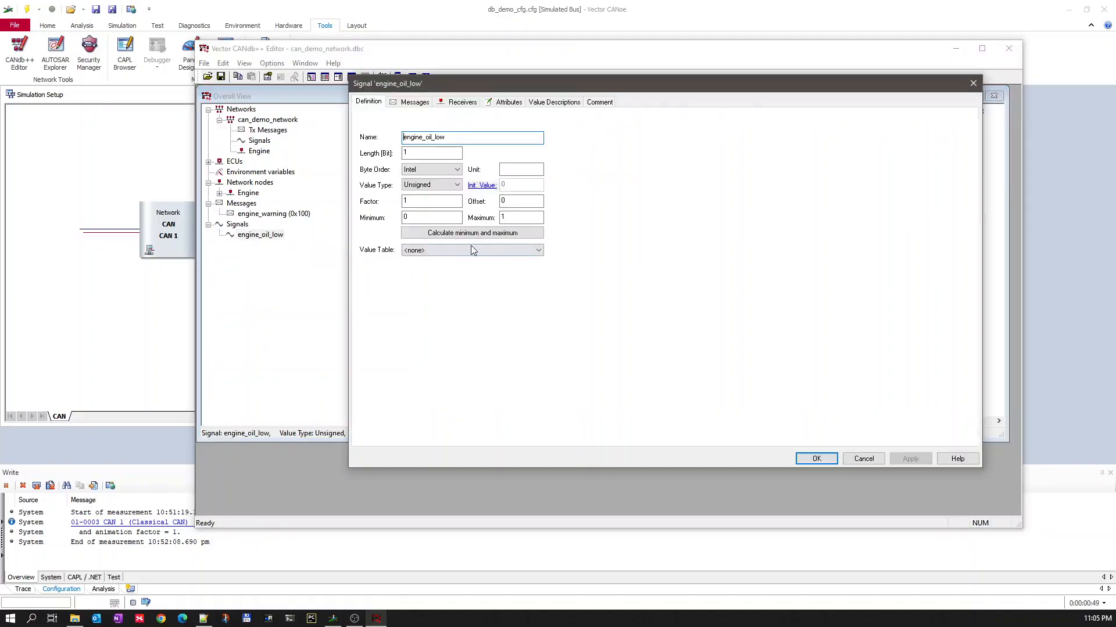
{"action": "left_click", "coordinate": [473, 251]}
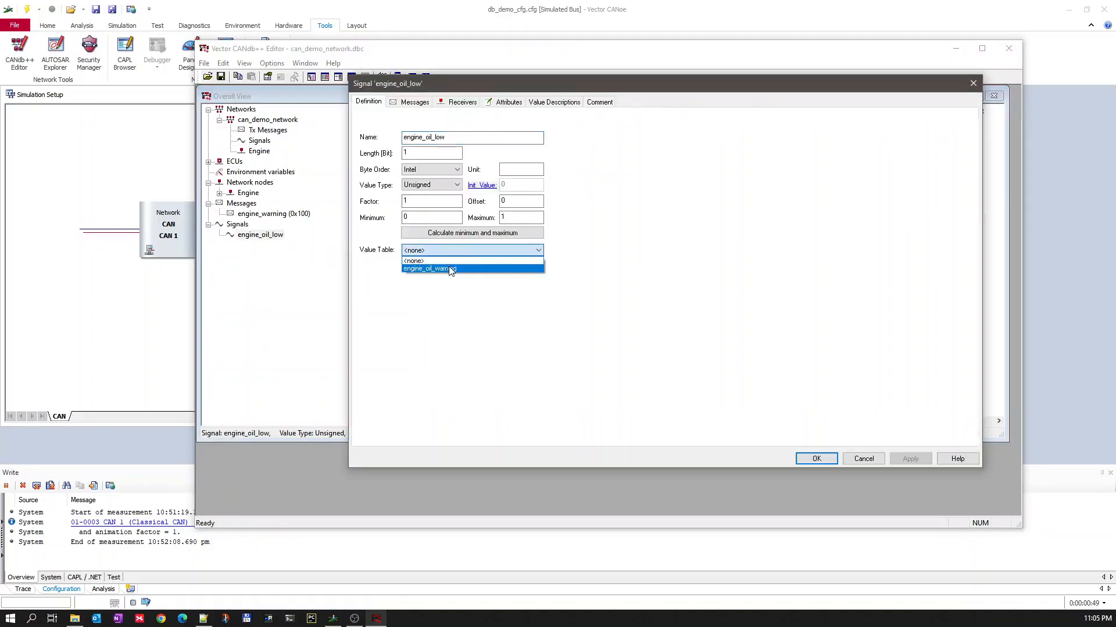
{"action": "left_click", "coordinate": [451, 269]}
{"action": "left_click", "coordinate": [816, 459]}
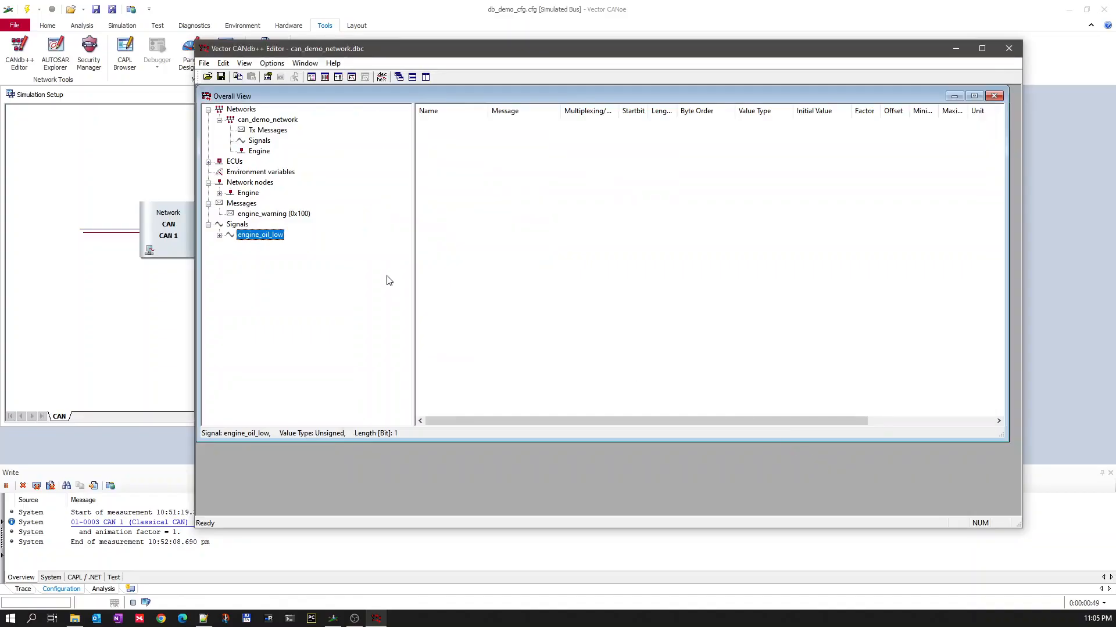
{"action": "left_click", "coordinate": [221, 78]}
Switch to CANoe and add can_demo_network.dbc from the DBC folder to the CAN network's databases
{"action": "left_click", "coordinate": [588, 13]}
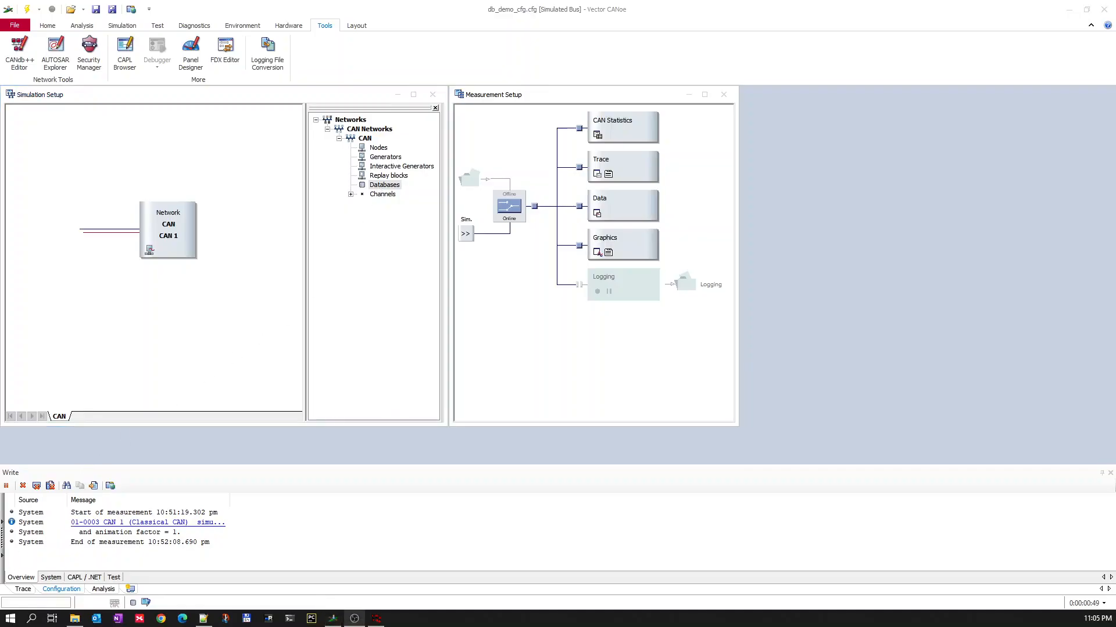
{"action": "right_click", "coordinate": [388, 189]}
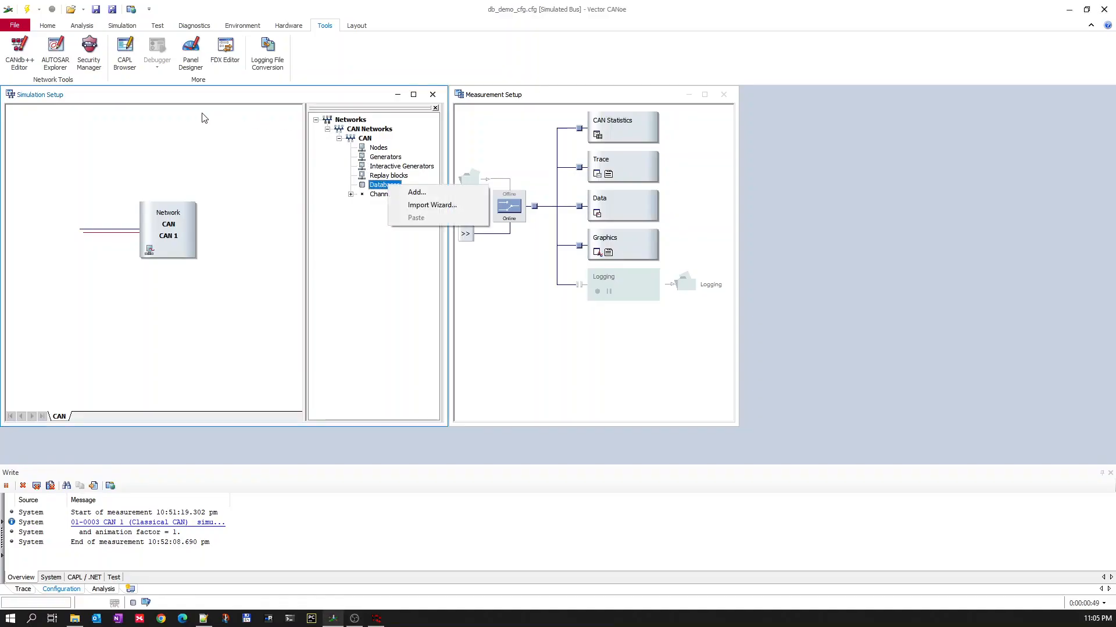
{"action": "left_click", "coordinate": [154, 95]}
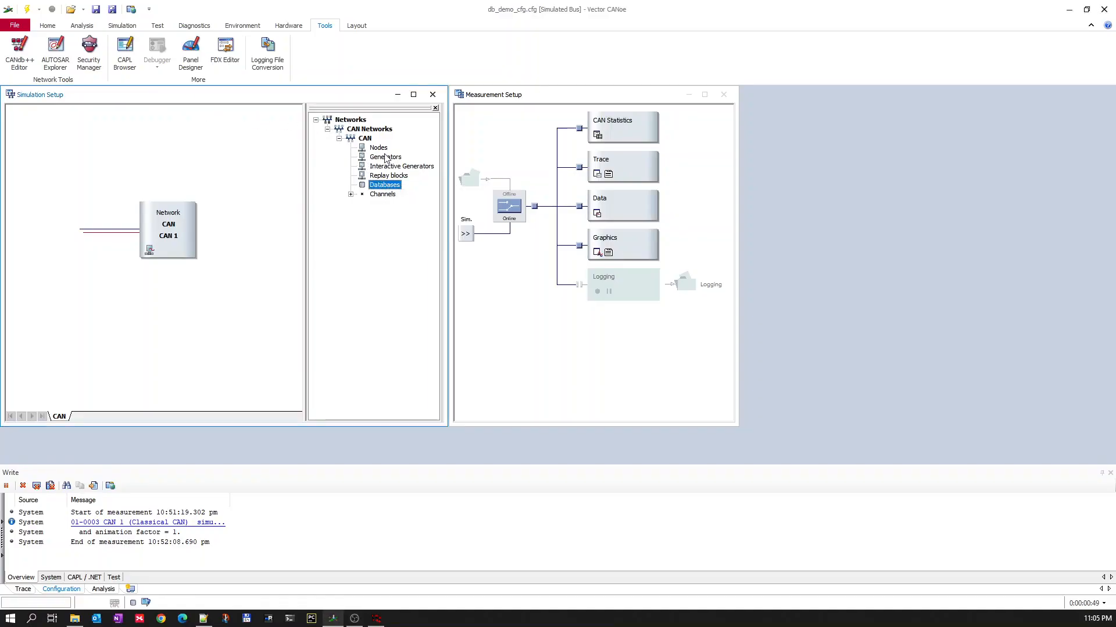
{"action": "right_click", "coordinate": [387, 187]}
{"action": "left_click", "coordinate": [408, 189]}
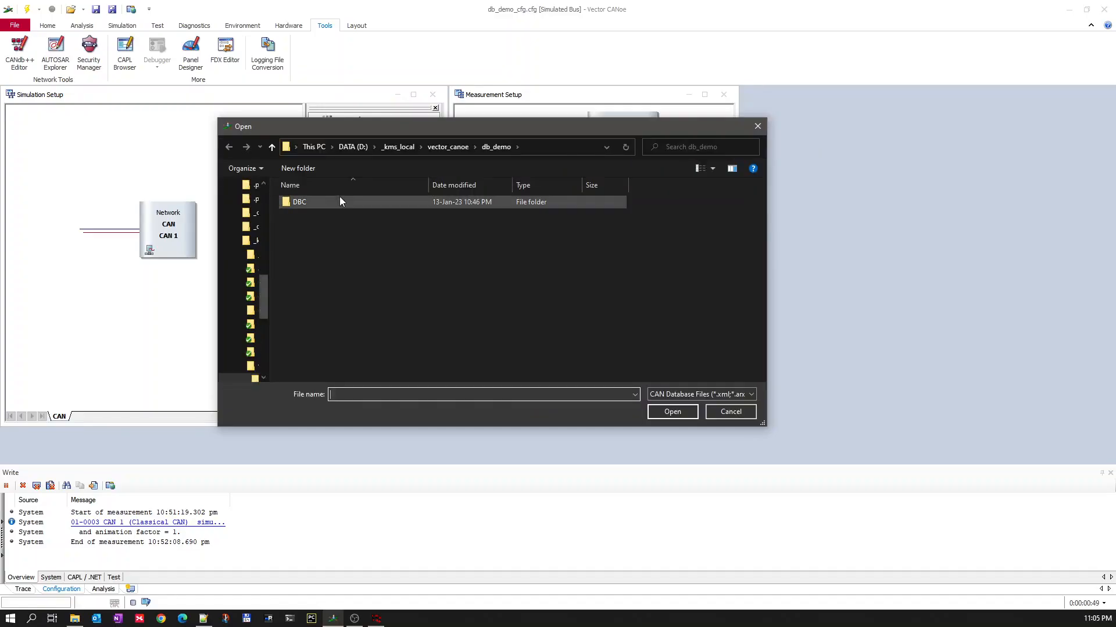
{"action": "double_click", "coordinate": [332, 201]}
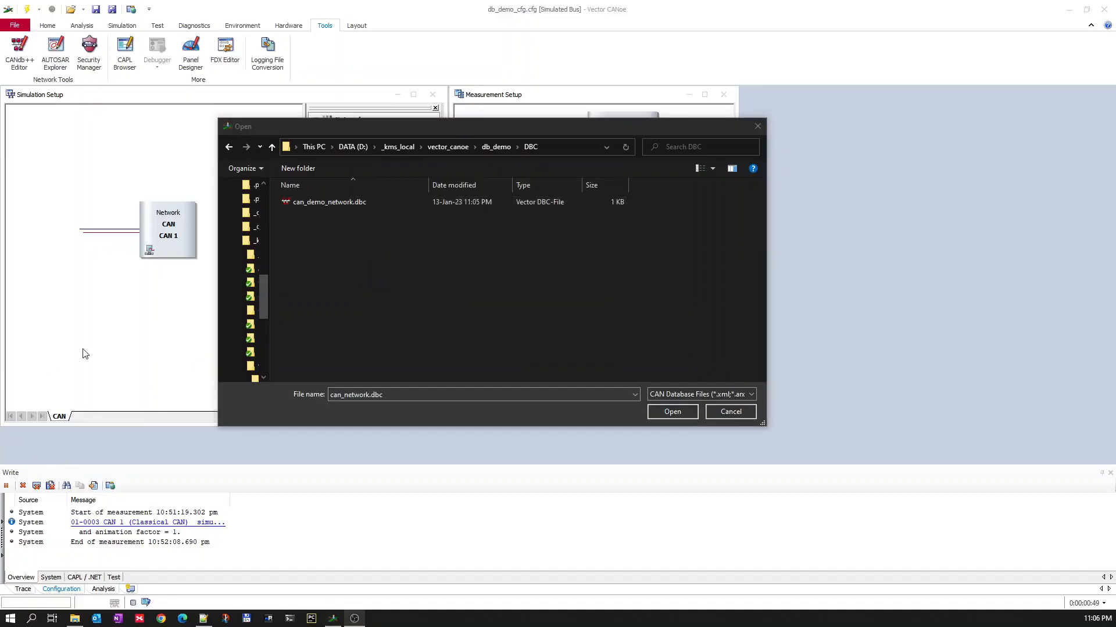
{"action": "left_click", "coordinate": [380, 200]}
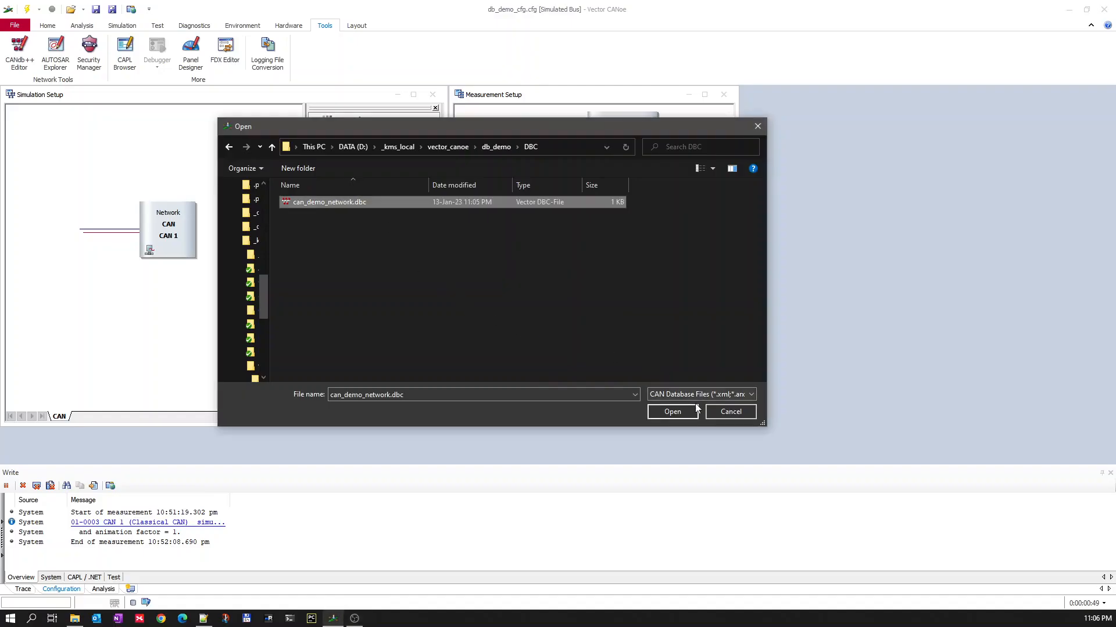
{"action": "left_click", "coordinate": [673, 412]}
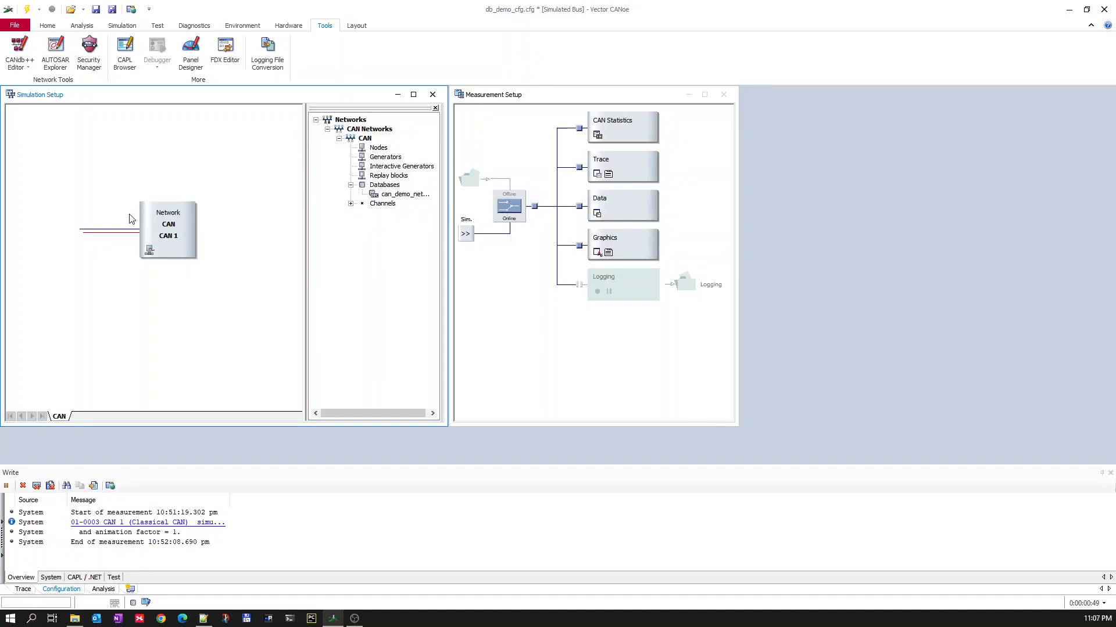
Insert a CAN Interactive Generator on the CAN bus in the simulation setup and open its configuration
{"action": "right_click", "coordinate": [86, 235]}
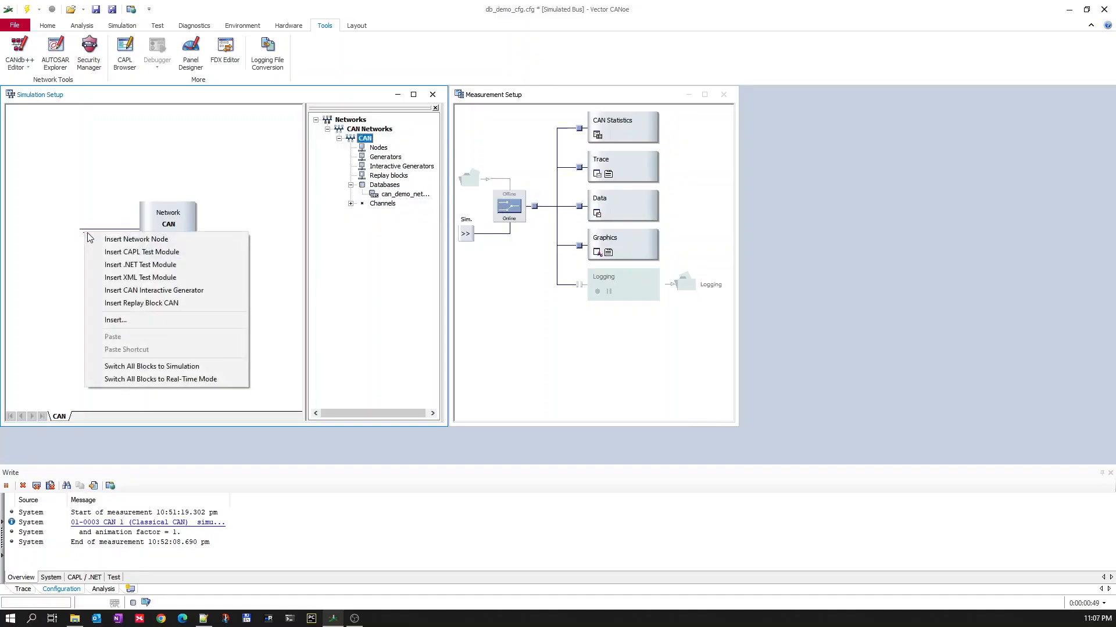
{"action": "left_click", "coordinate": [156, 290]}
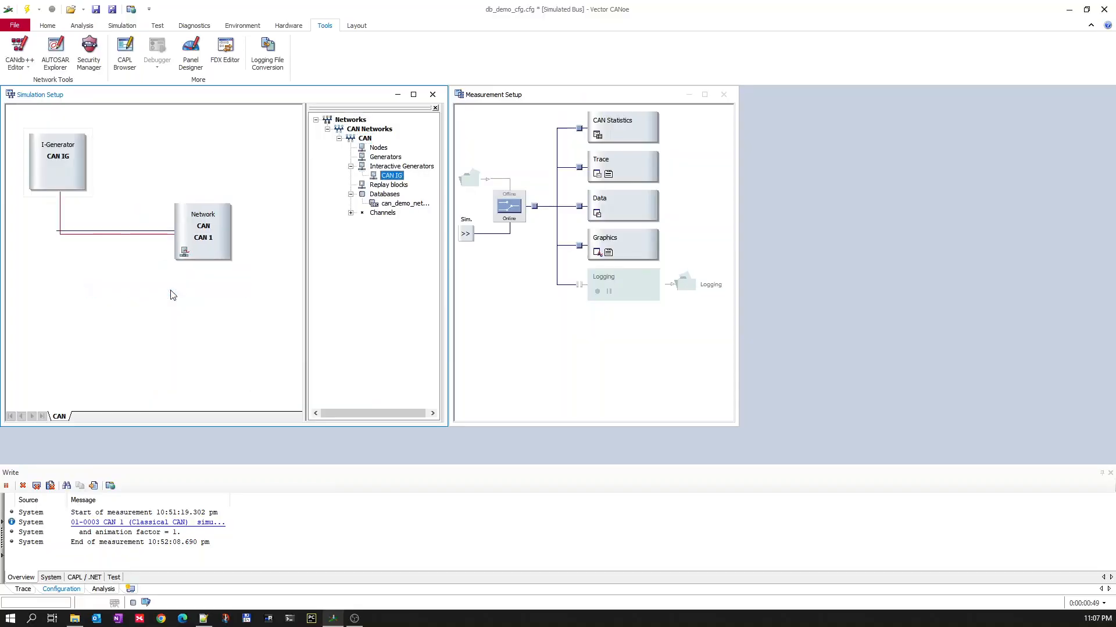
{"action": "double_click", "coordinate": [62, 160]}
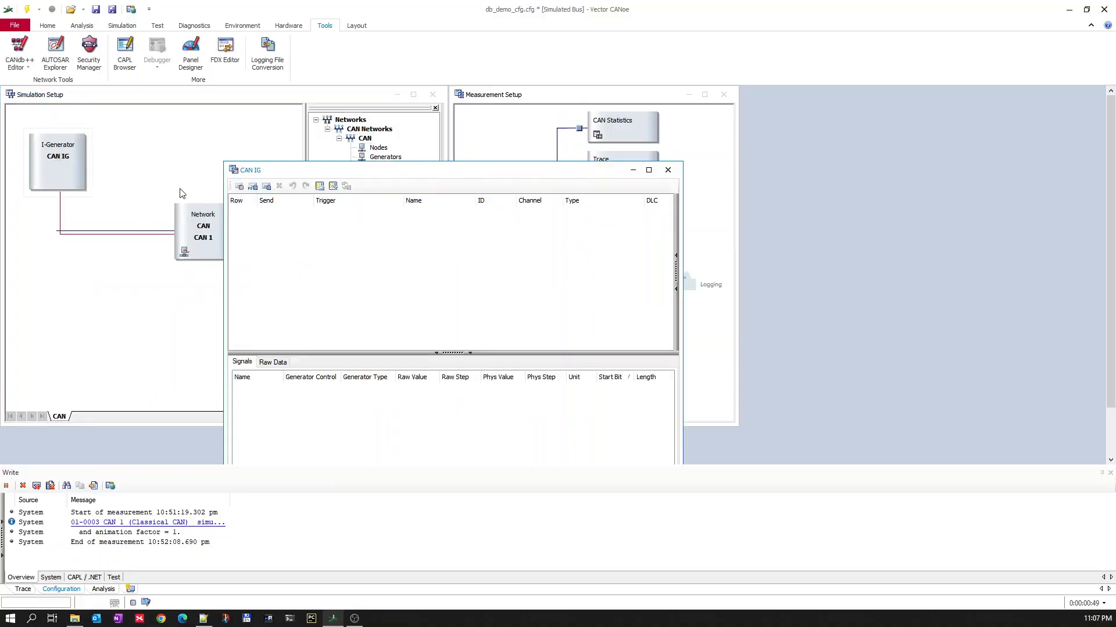
{"action": "right_click", "coordinate": [295, 235]}
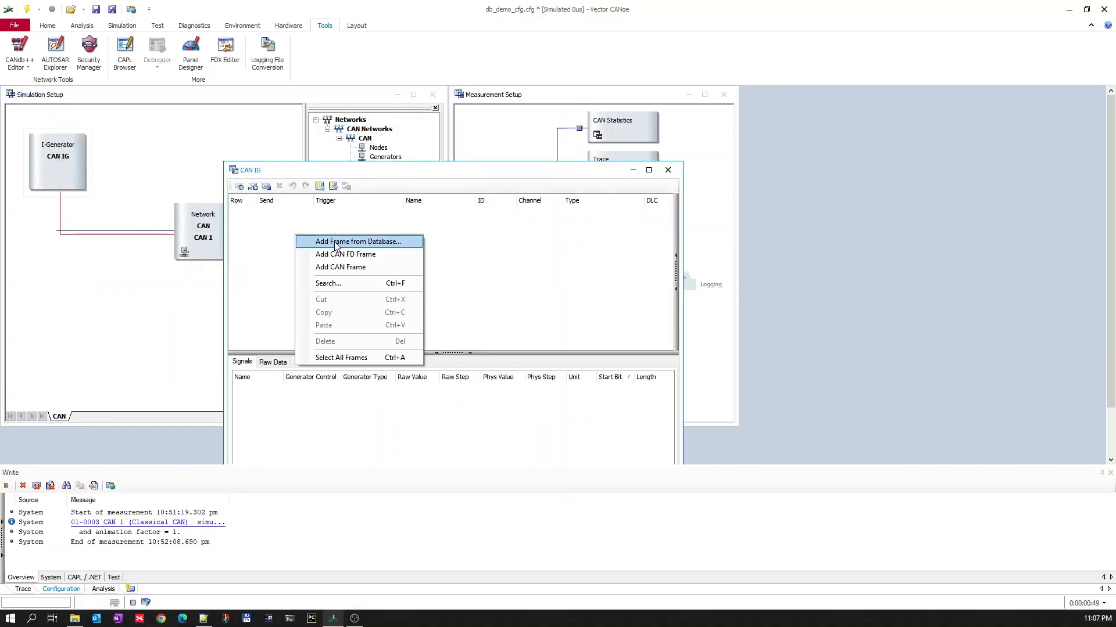
{"action": "left_click", "coordinate": [336, 247]}
{"action": "left_click", "coordinate": [394, 267]}
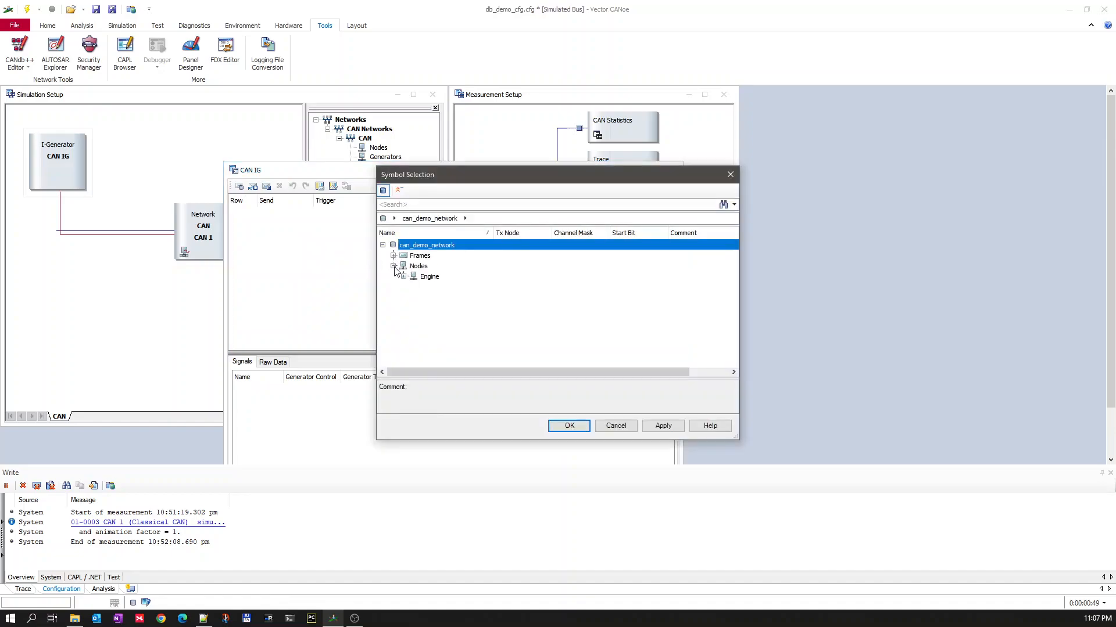
{"action": "left_click", "coordinate": [404, 276]}
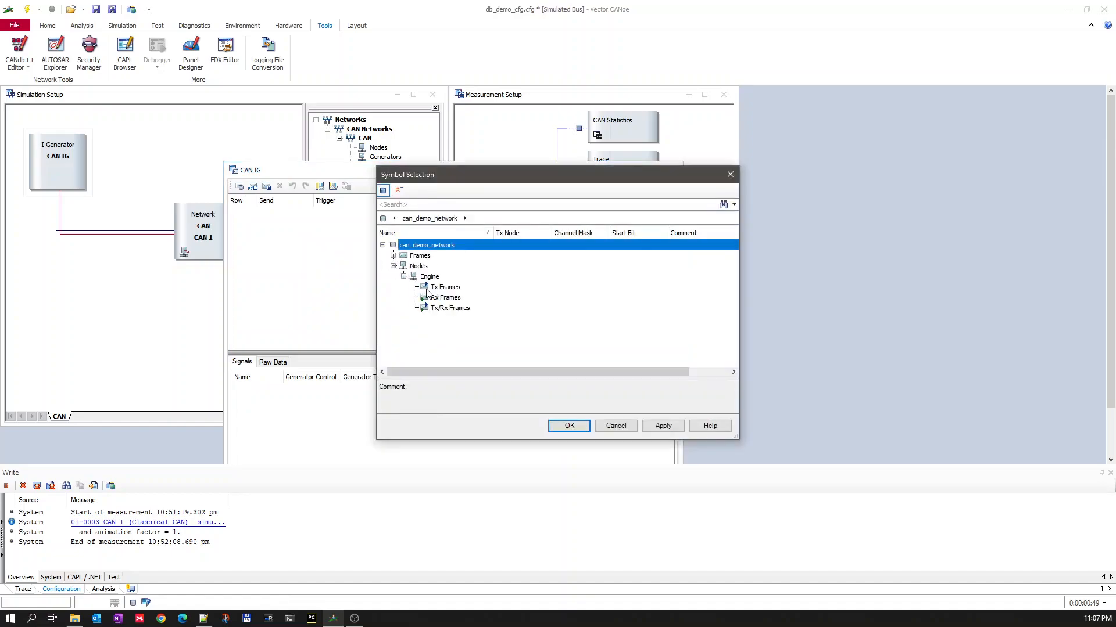
{"action": "left_click", "coordinate": [616, 426]}
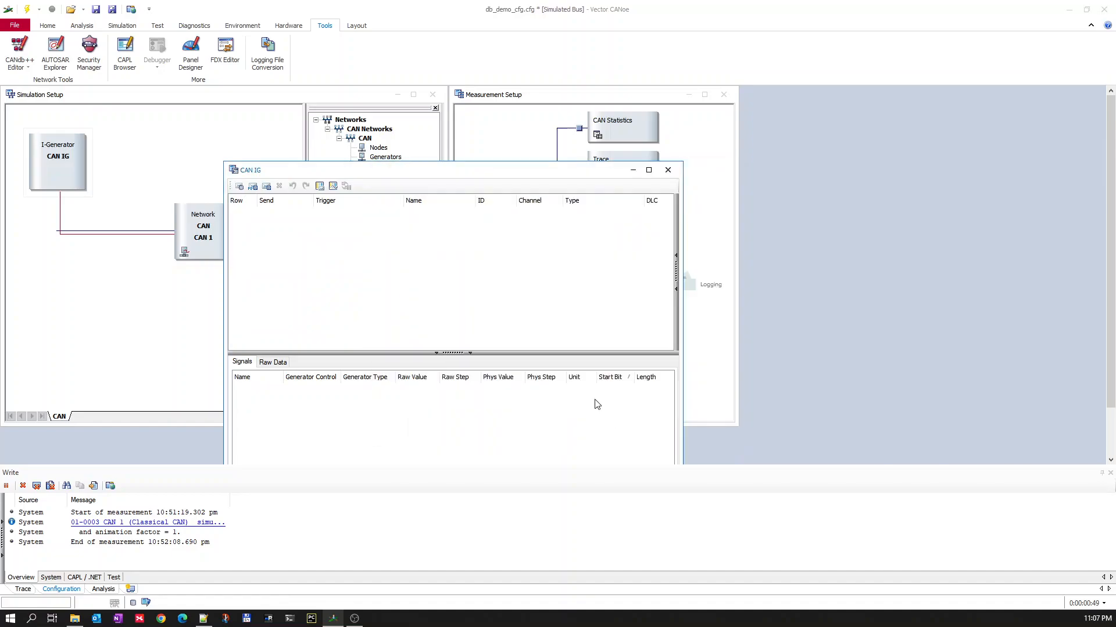
Open the can_demo_network database for editing from the simulation setup and expand the Engine network node
{"action": "left_click", "coordinate": [177, 154]}
{"action": "right_click", "coordinate": [405, 204]}
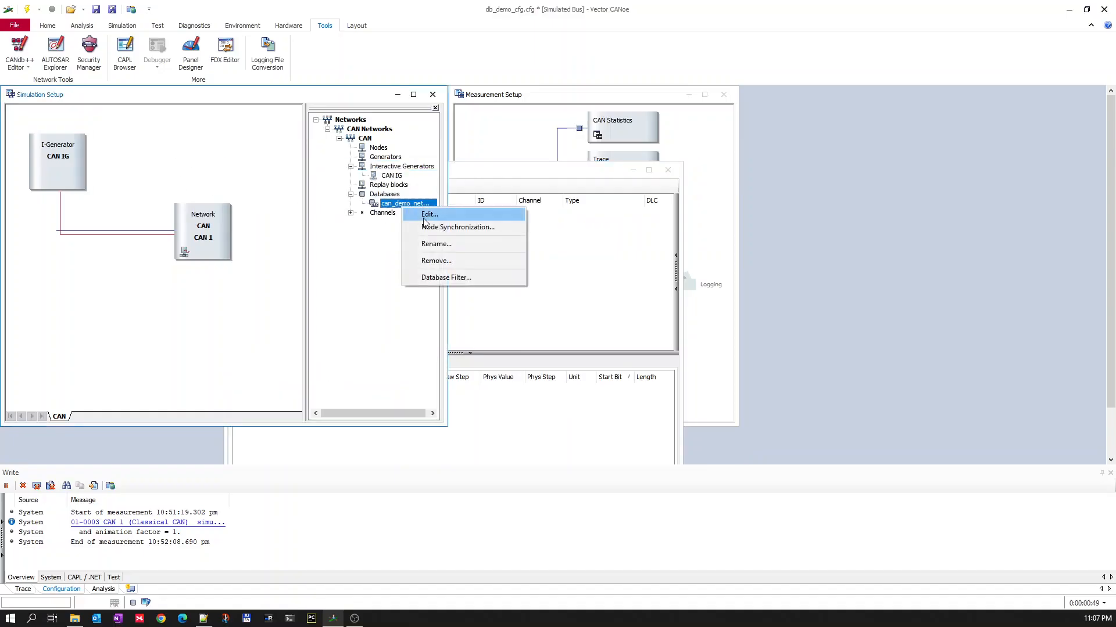
{"action": "left_click", "coordinate": [425, 218]}
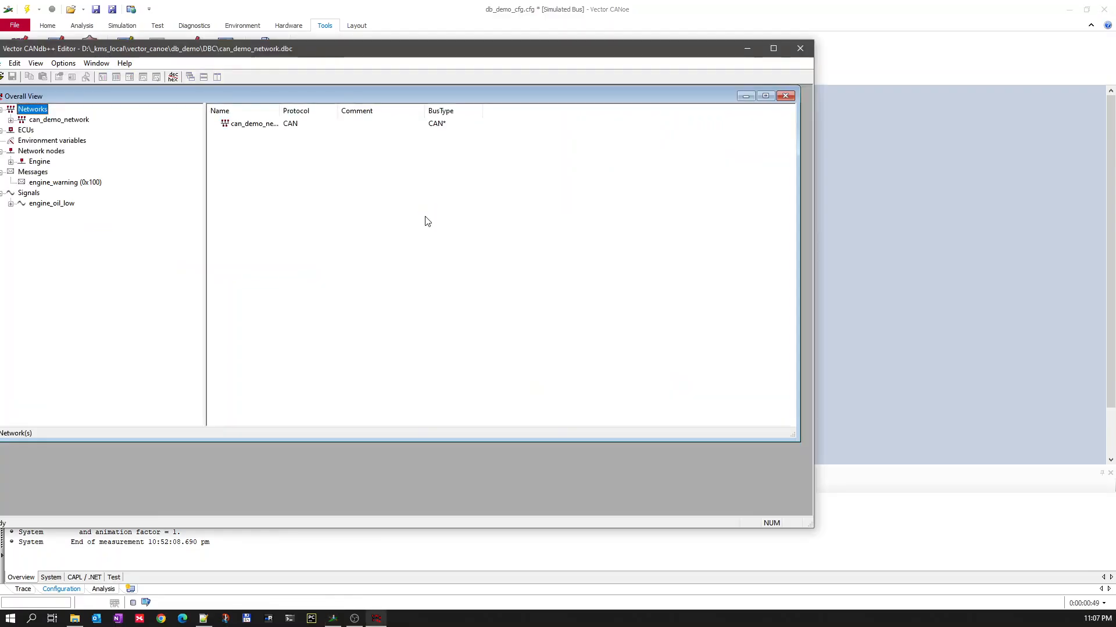
{"action": "left_click_drag", "start_coordinate": [395, 52], "coordinate": [577, 33]}
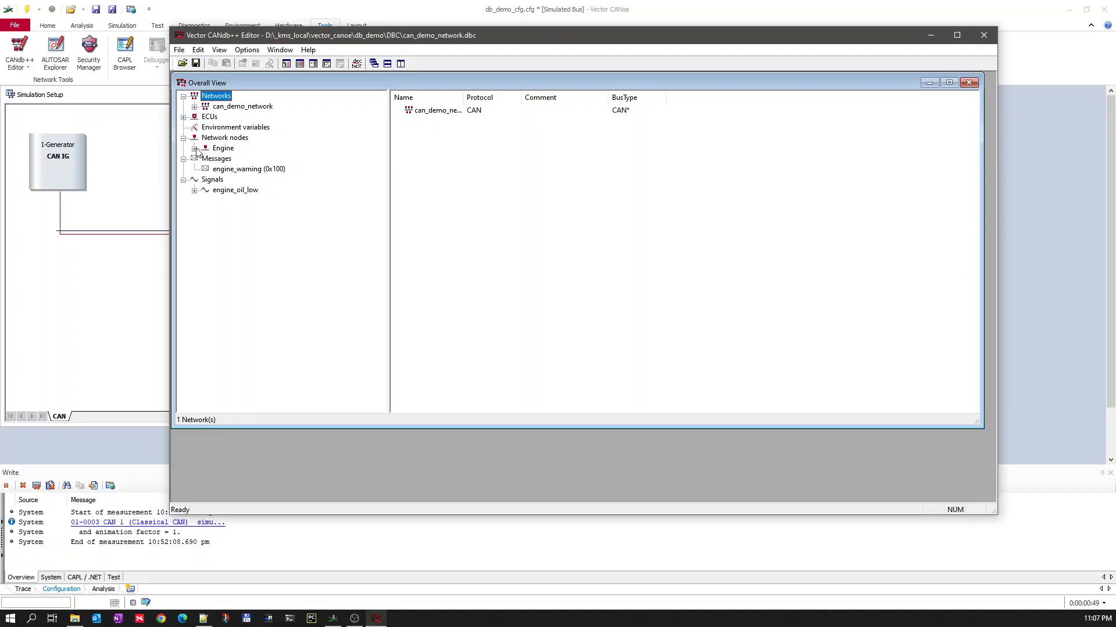
{"action": "left_click", "coordinate": [195, 149]}
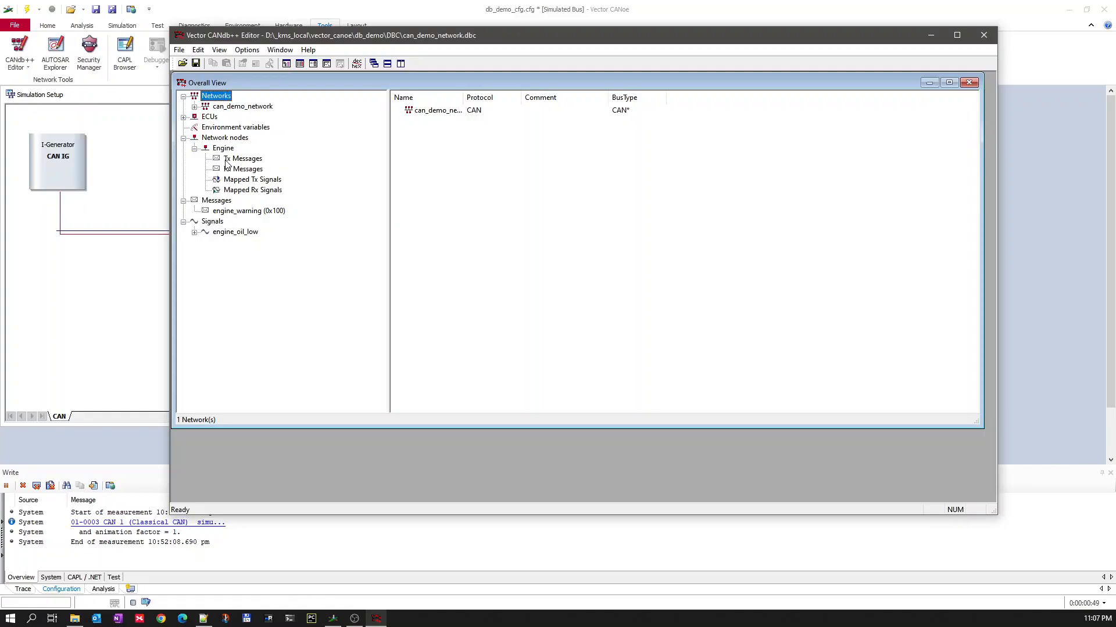
Assign the engine_oil_low signal to the engine_warning (0x100) message and confirm the signal definition
{"action": "right_click", "coordinate": [225, 234]}
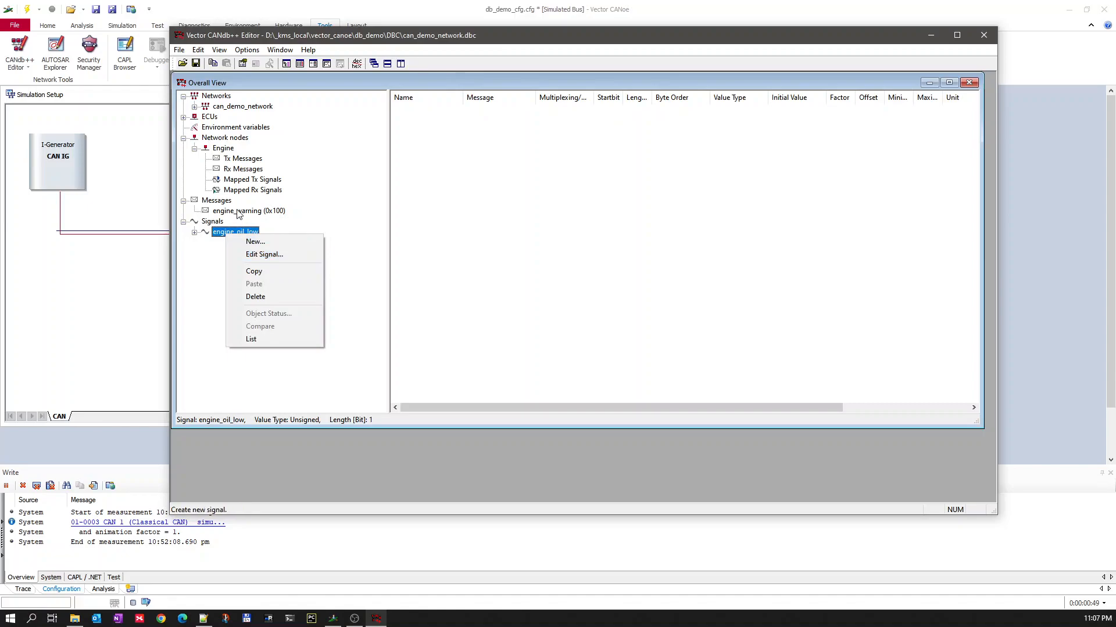
{"action": "left_click", "coordinate": [258, 255]}
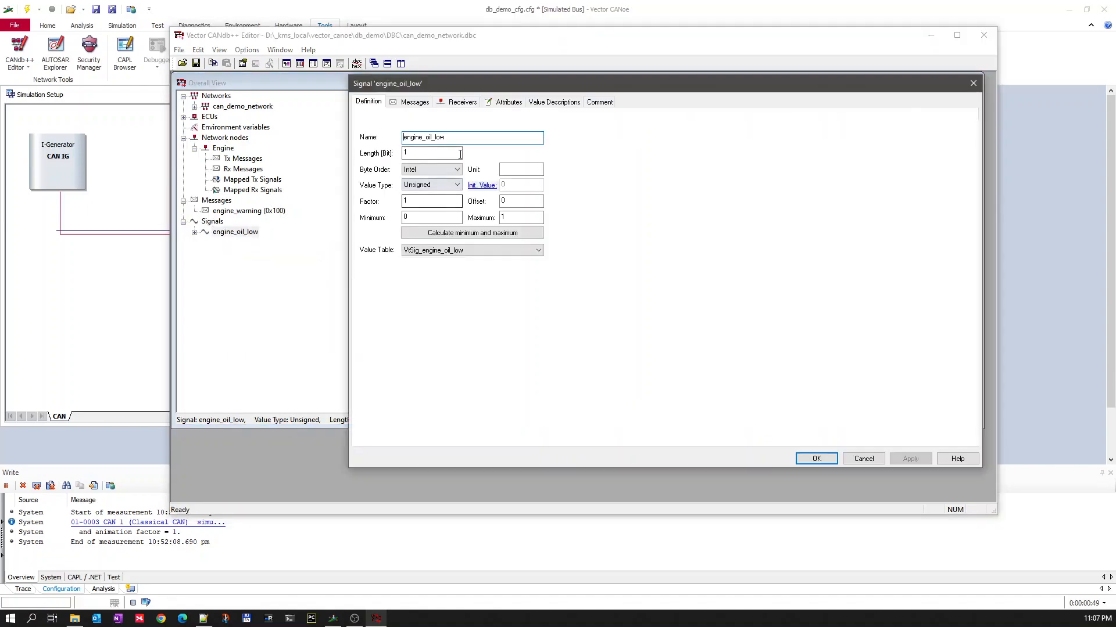
{"action": "left_click", "coordinate": [413, 103]}
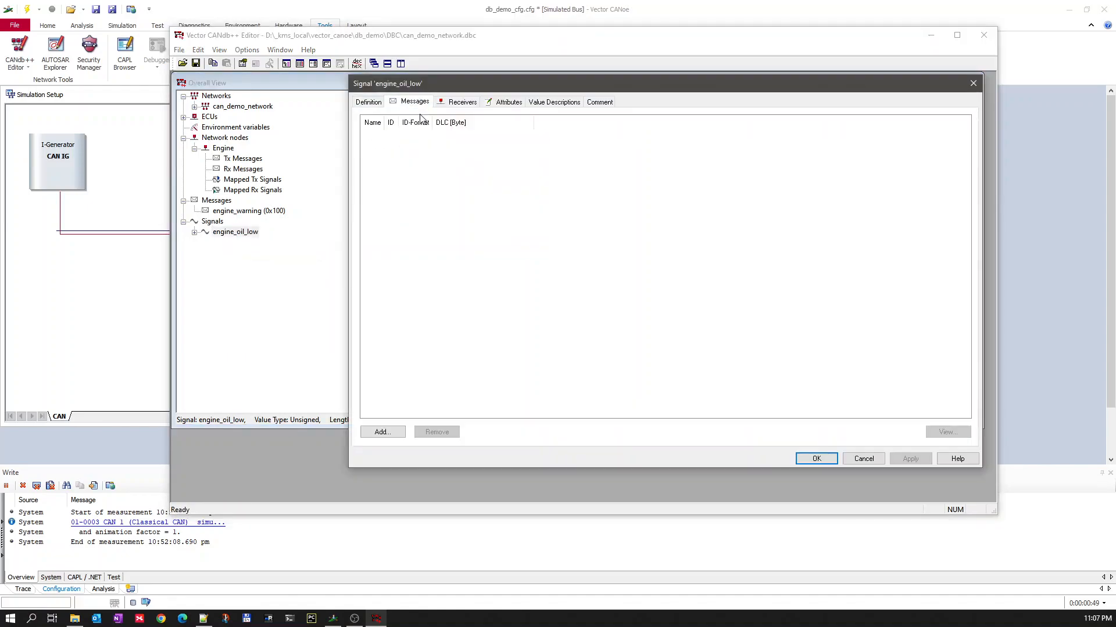
{"action": "left_click", "coordinate": [383, 433]}
{"action": "left_click", "coordinate": [496, 344]}
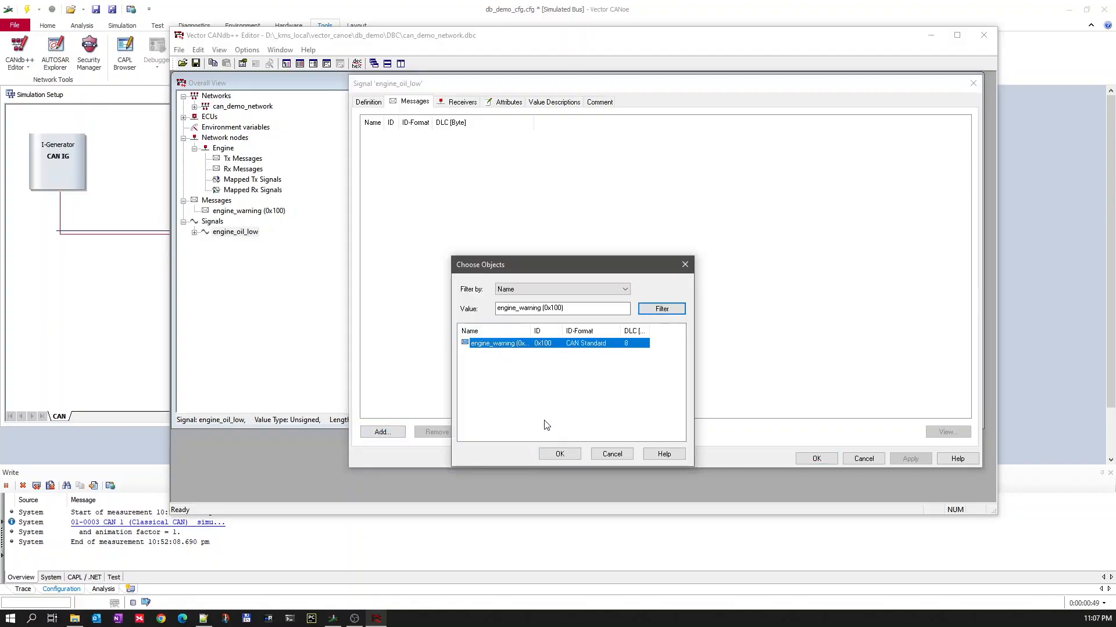
{"action": "left_click", "coordinate": [560, 454]}
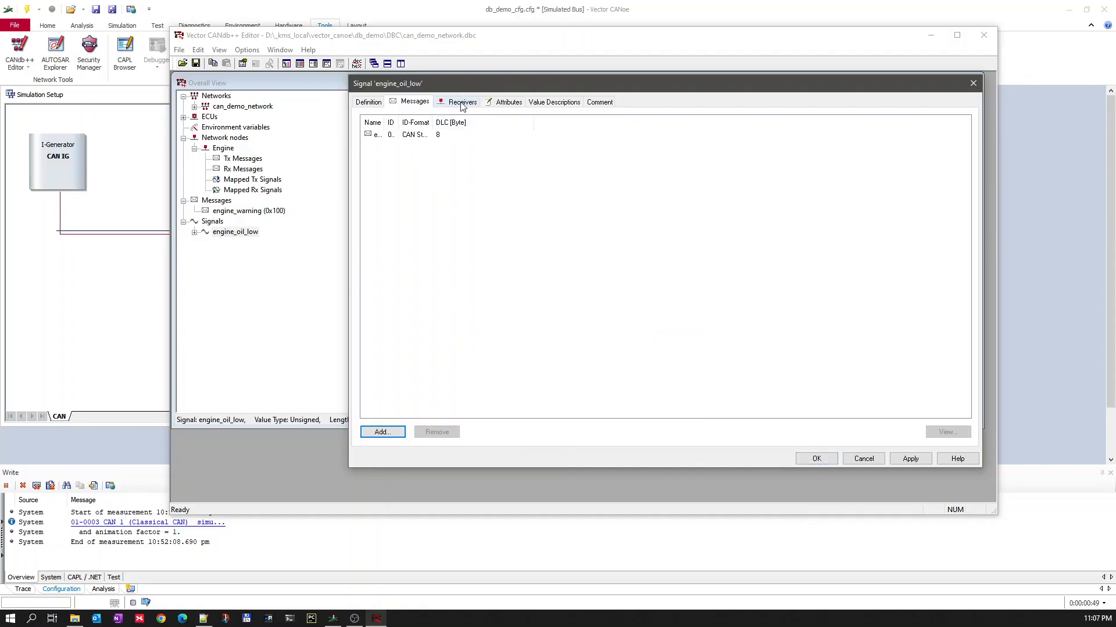
{"action": "left_click", "coordinate": [817, 459]}
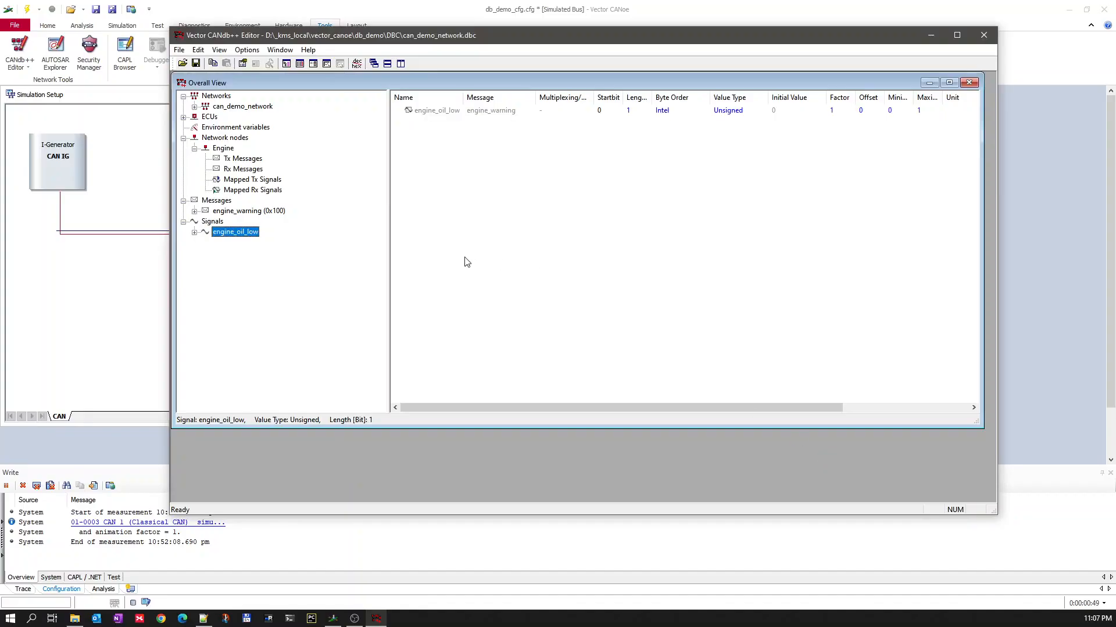
Add engine_warning (0x100) as a Tx message of the Engine node and confirm the node definition
{"action": "right_click", "coordinate": [231, 163]}
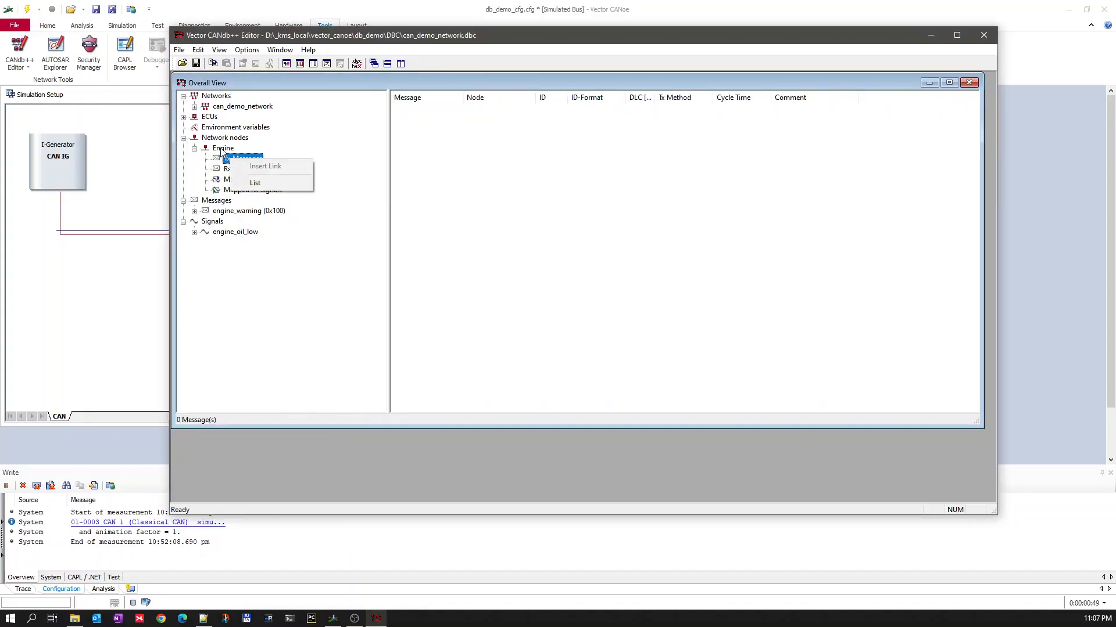
{"action": "right_click", "coordinate": [223, 149]}
{"action": "left_click", "coordinate": [251, 169]}
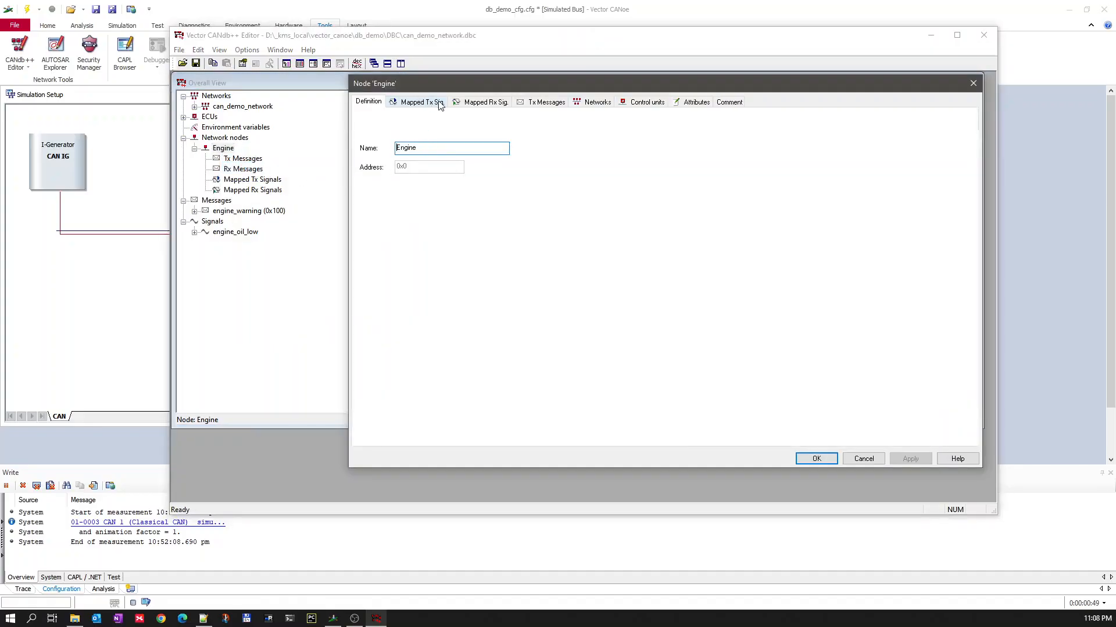
{"action": "left_click", "coordinate": [541, 105]}
{"action": "left_click", "coordinate": [386, 430]}
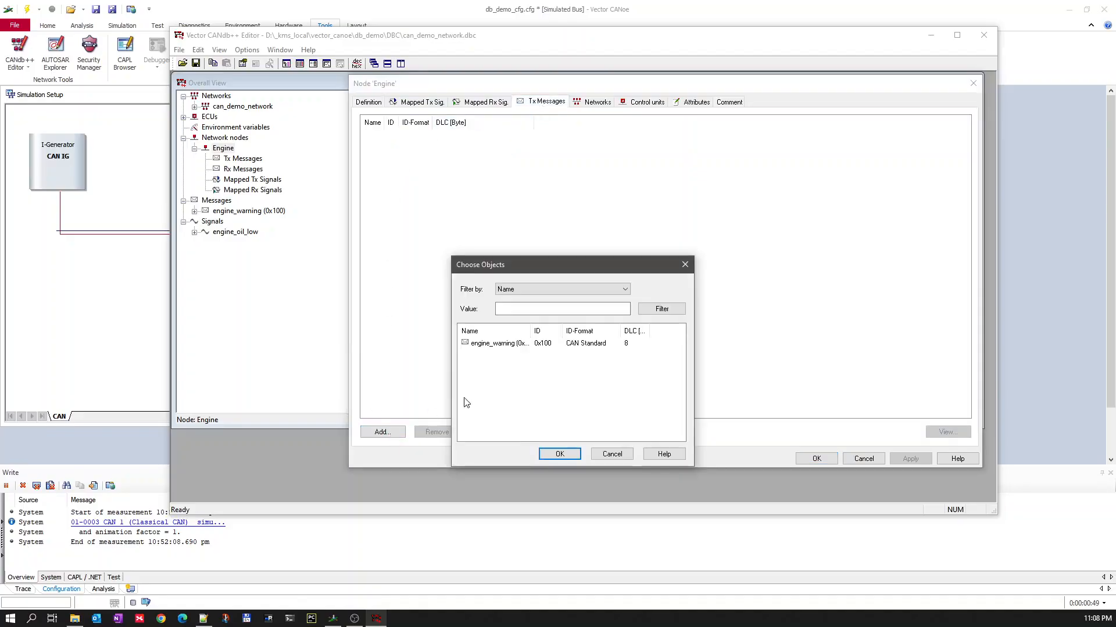
{"action": "left_click", "coordinate": [503, 343]}
{"action": "left_click", "coordinate": [560, 454]}
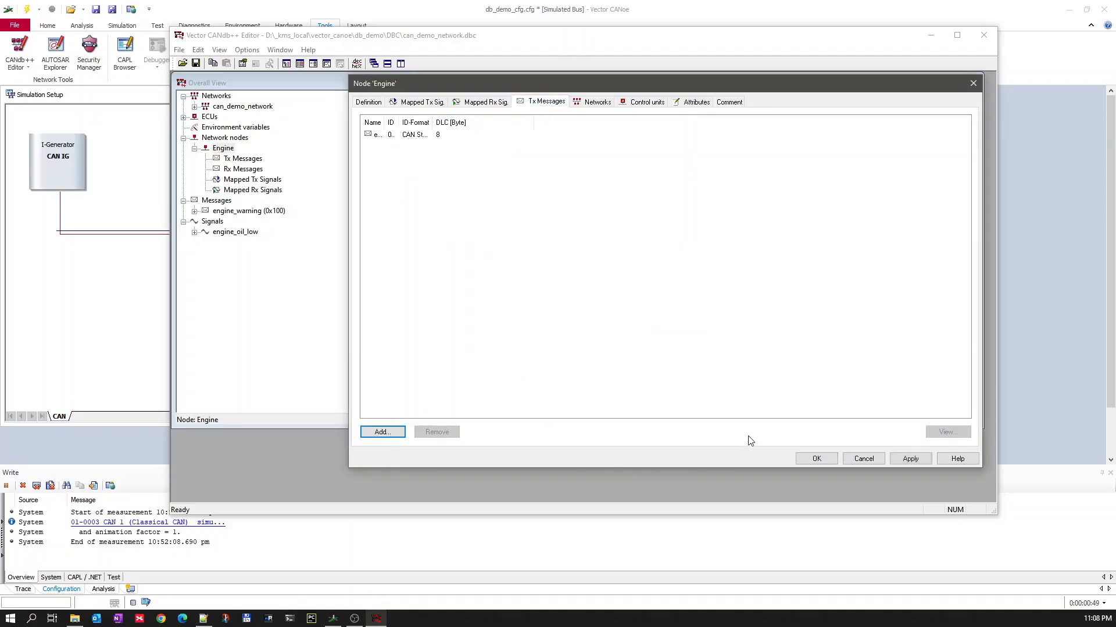
{"action": "left_click", "coordinate": [814, 459]}
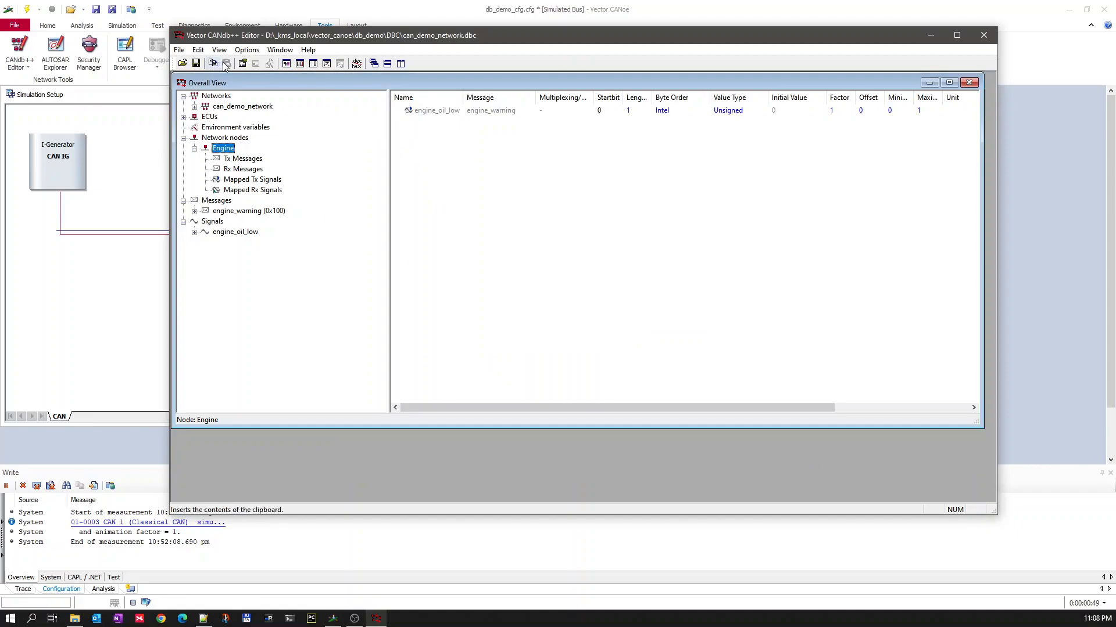
Examine the Tx messages and mapped Tx signals assigned to the Engine node in the database
{"action": "double_click", "coordinate": [194, 150]}
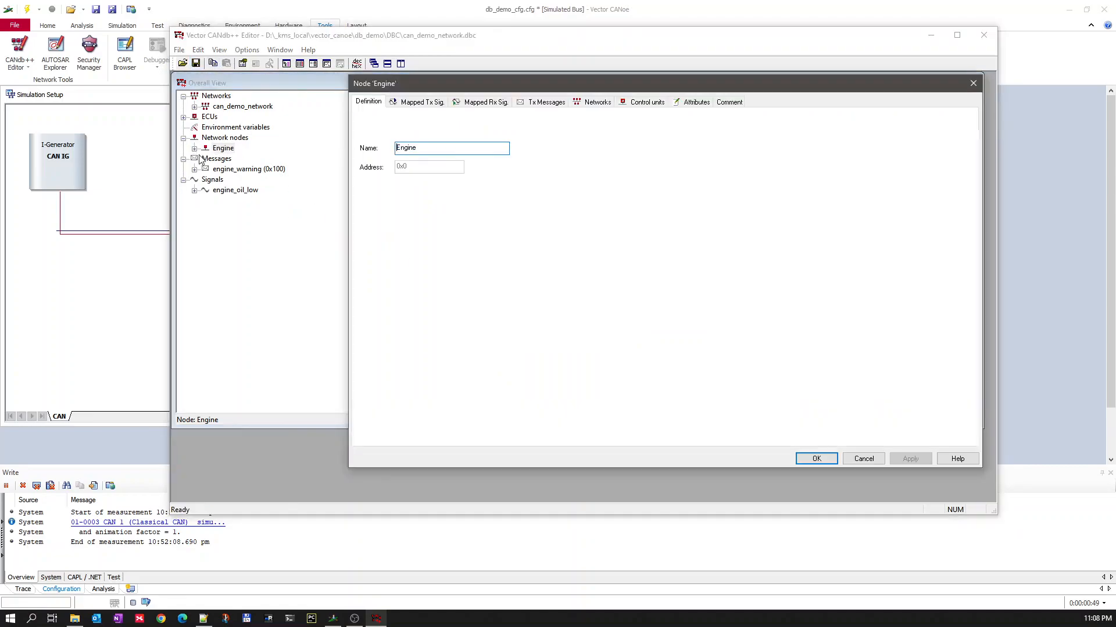
{"action": "left_click", "coordinate": [973, 83]}
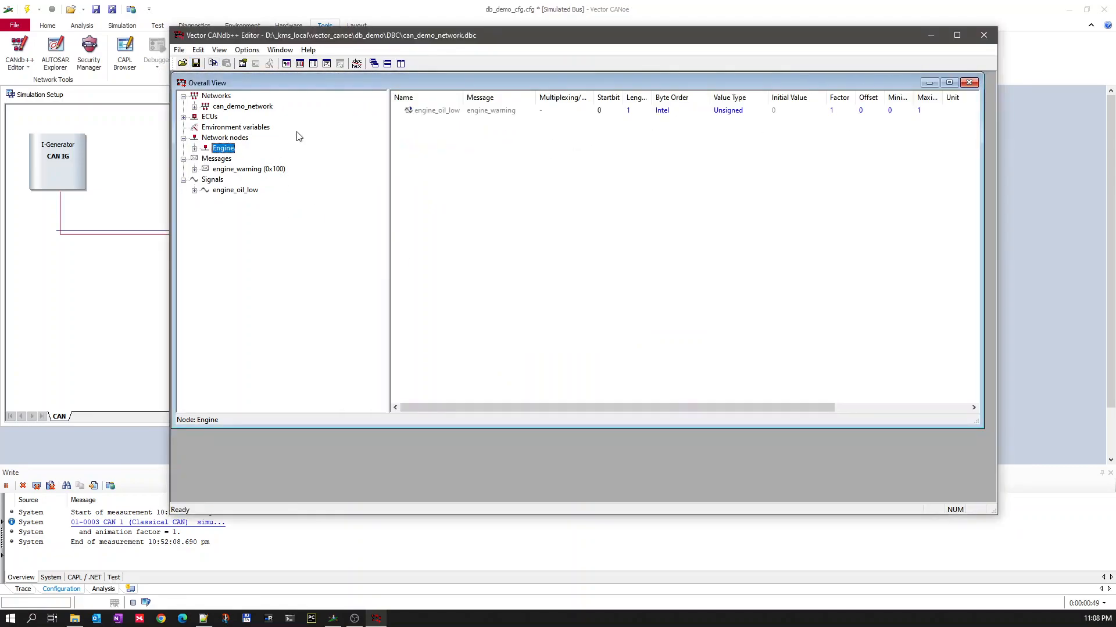
{"action": "left_click", "coordinate": [194, 149]}
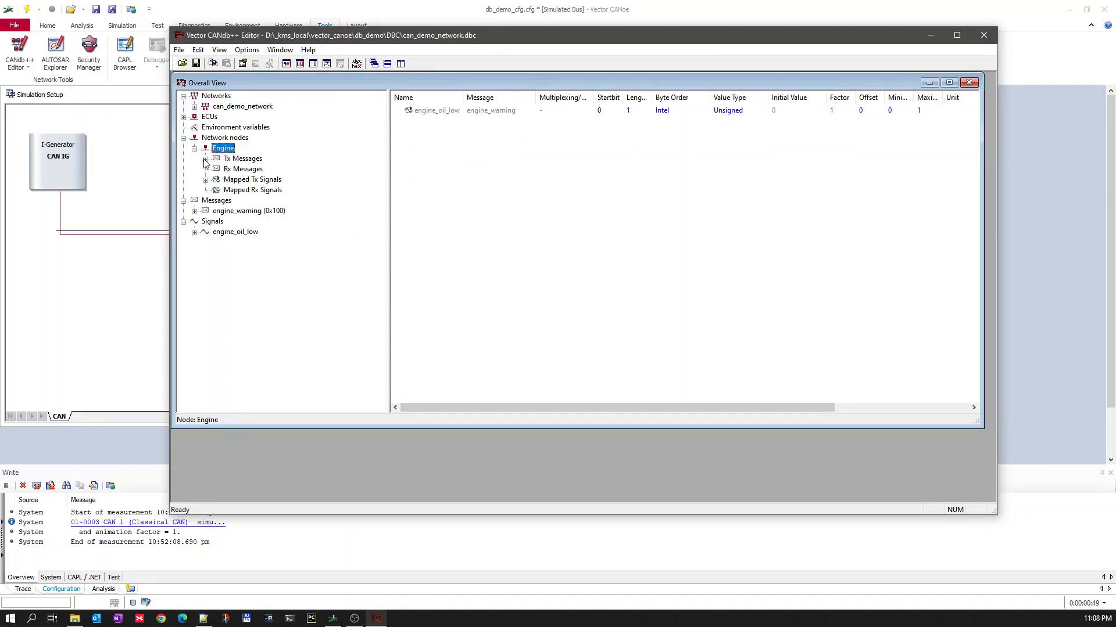
{"action": "left_click", "coordinate": [206, 159]}
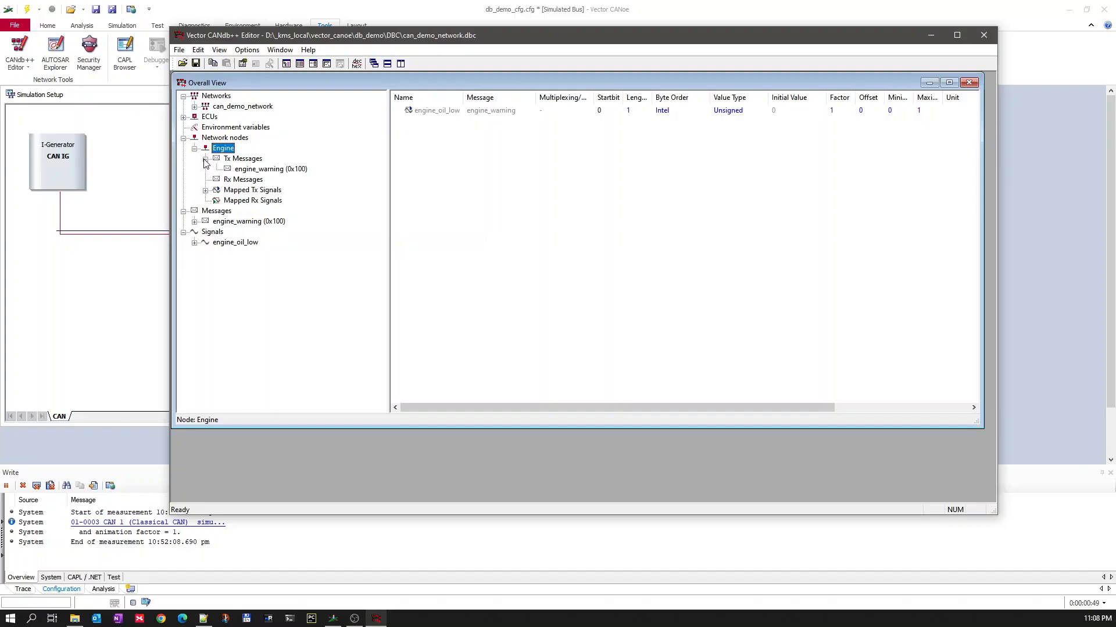
{"action": "left_click", "coordinate": [241, 160]}
{"action": "left_click", "coordinate": [249, 170]}
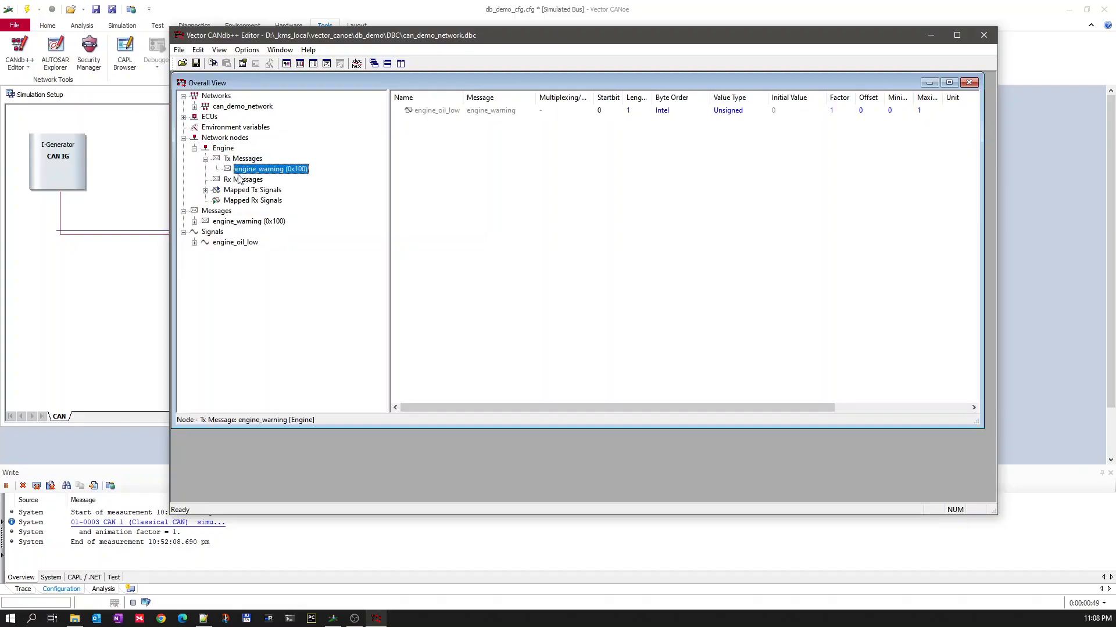
{"action": "left_click", "coordinate": [207, 191]}
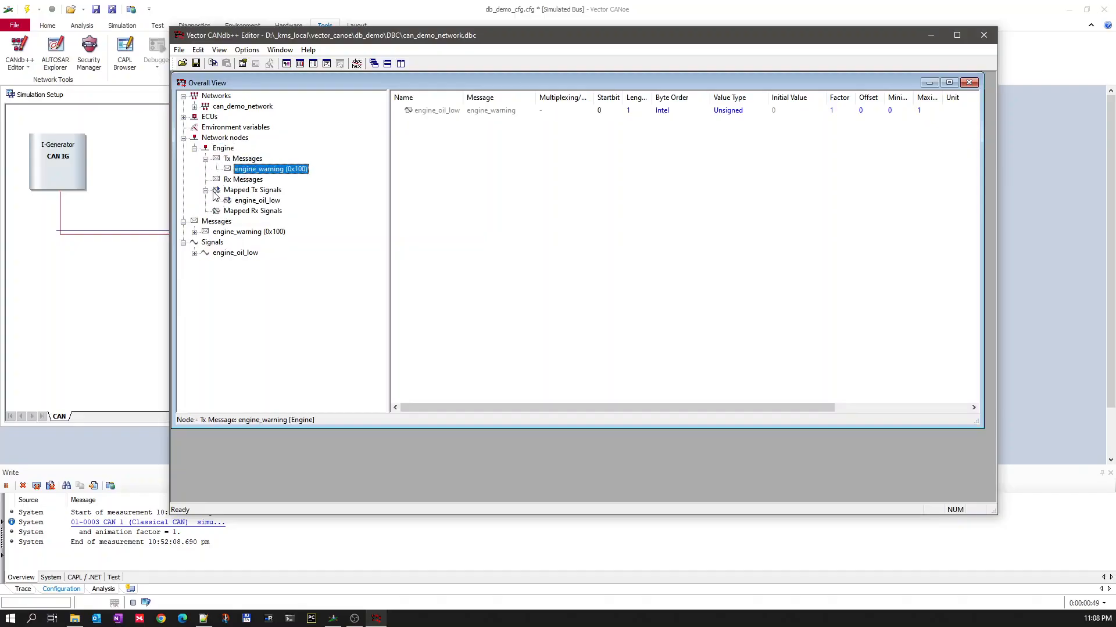
{"action": "left_click", "coordinate": [246, 192]}
{"action": "left_click", "coordinate": [247, 201]}
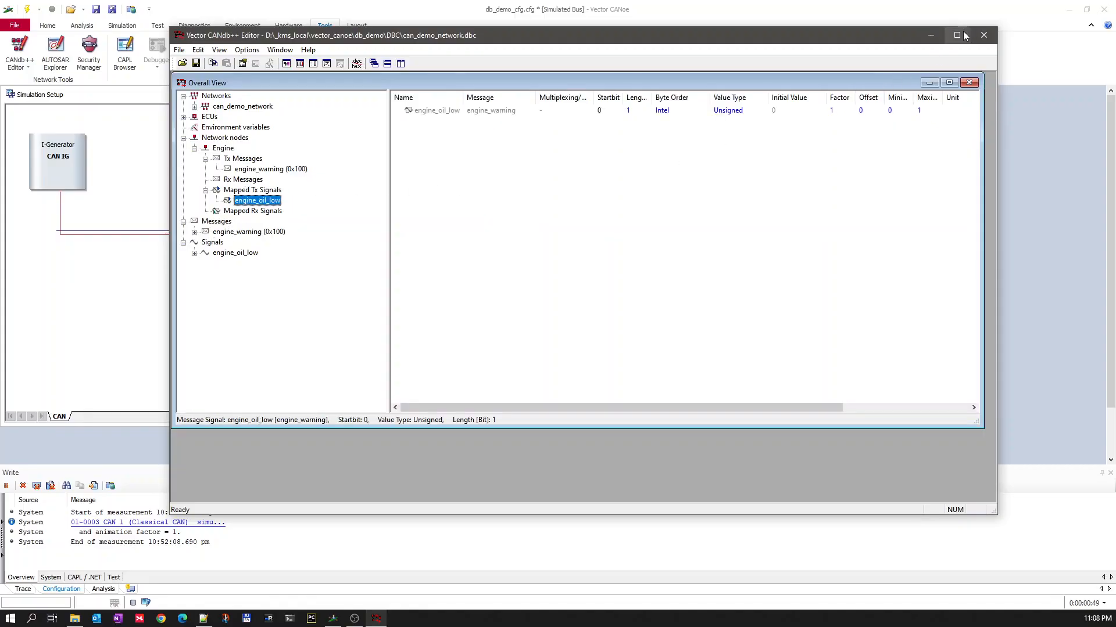
Close the CANdb++ Editor and save the CANoe configuration
{"action": "left_click", "coordinate": [982, 35]}
{"action": "left_click", "coordinate": [96, 9]}
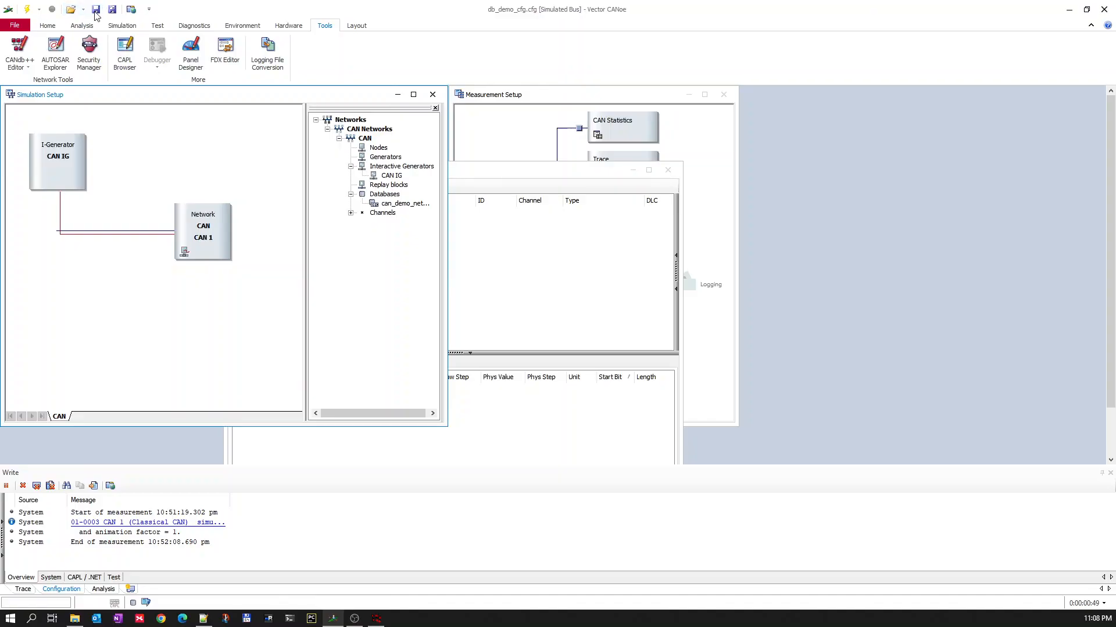
Add the engine_warning frame from the Engine node's Tx frames in the database to the CAN IG interactive generator
{"action": "double_click", "coordinate": [61, 159]}
{"action": "right_click", "coordinate": [296, 247]}
{"action": "left_click", "coordinate": [309, 254]}
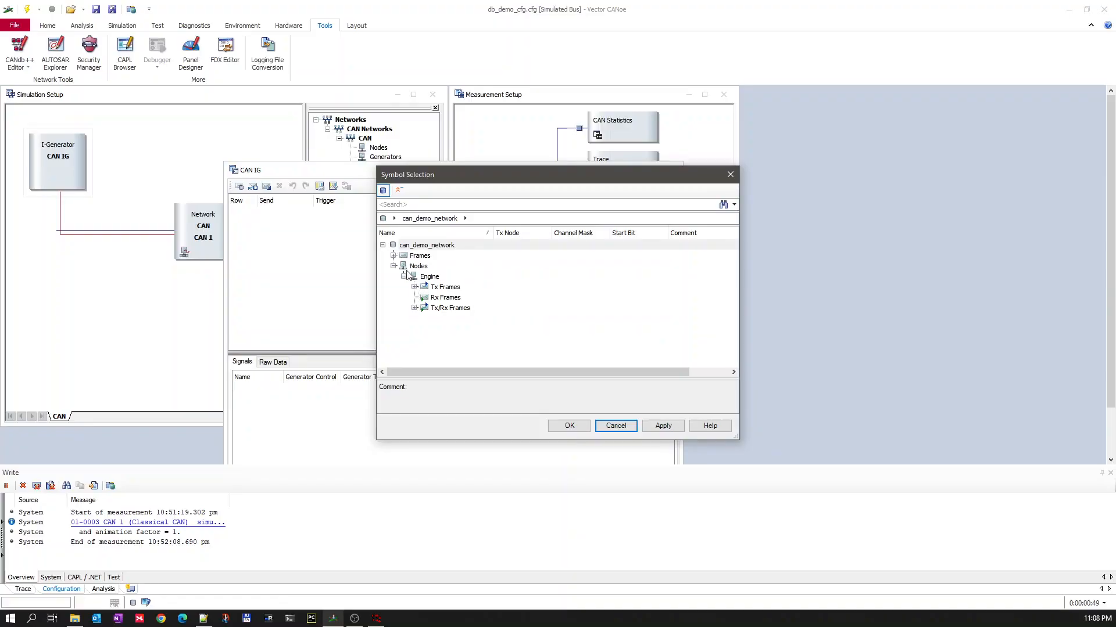
{"action": "left_click", "coordinate": [418, 267]}
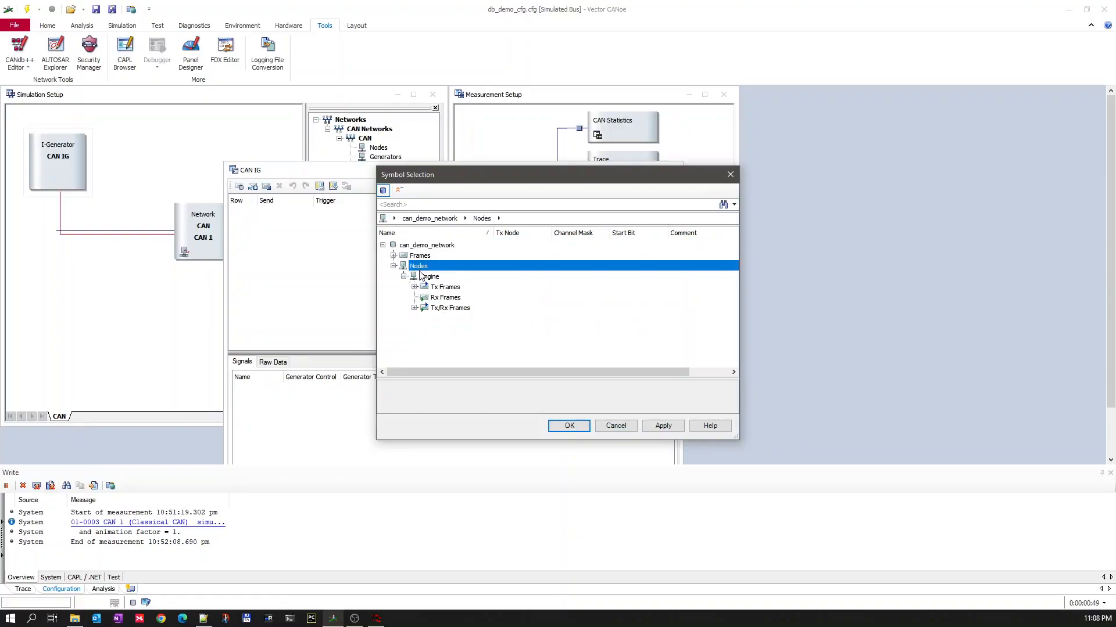
{"action": "left_click", "coordinate": [427, 278]}
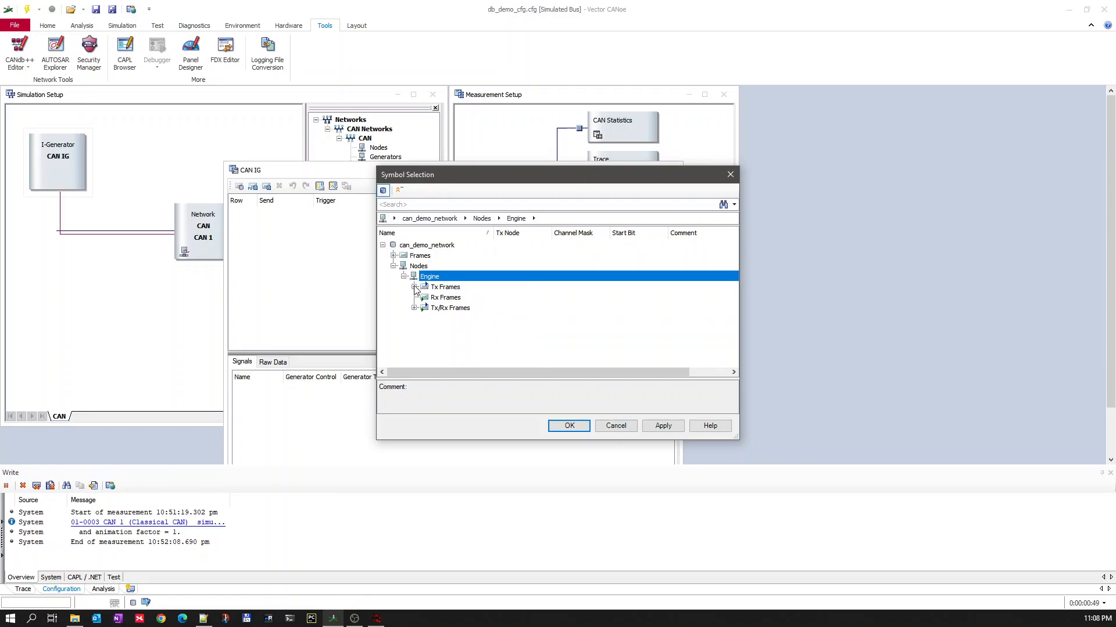
{"action": "left_click", "coordinate": [415, 287]}
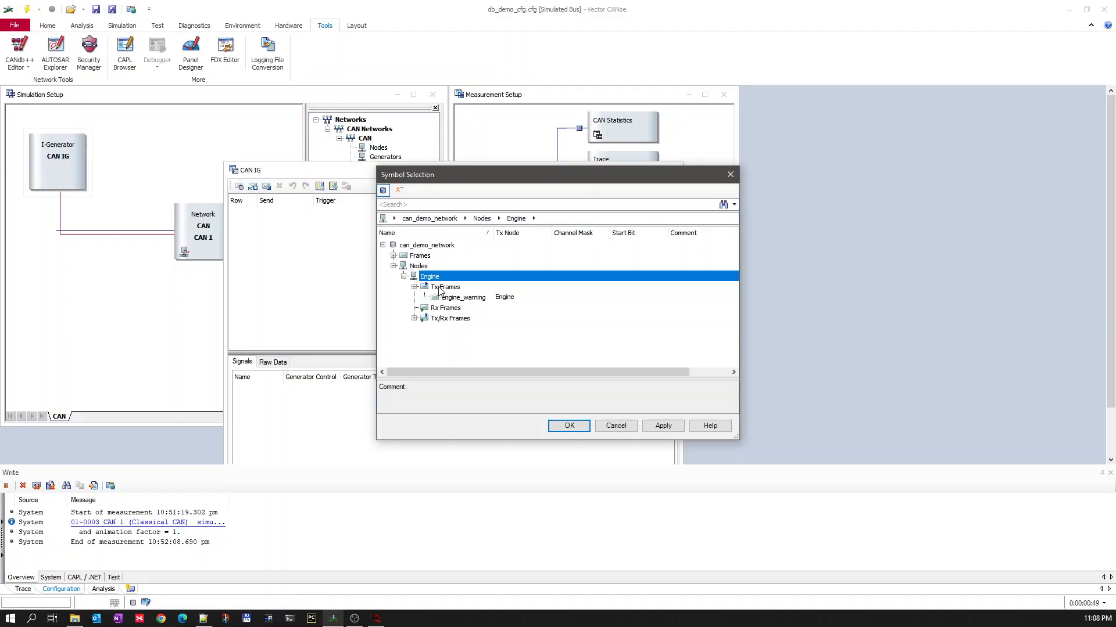
{"action": "left_click", "coordinate": [452, 298]}
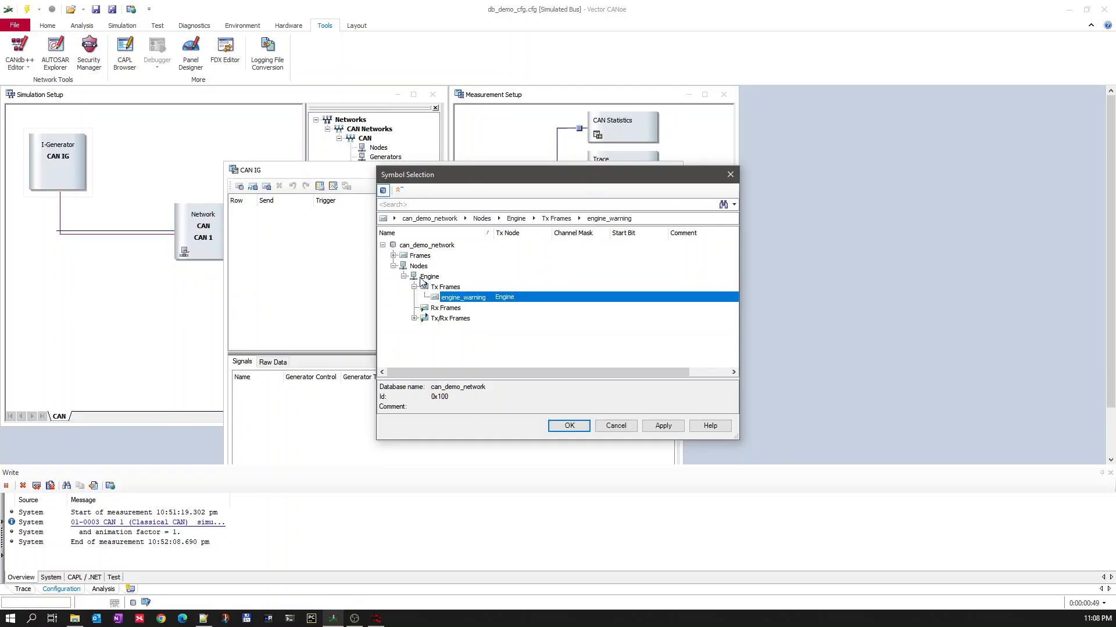
{"action": "left_click", "coordinate": [570, 426]}
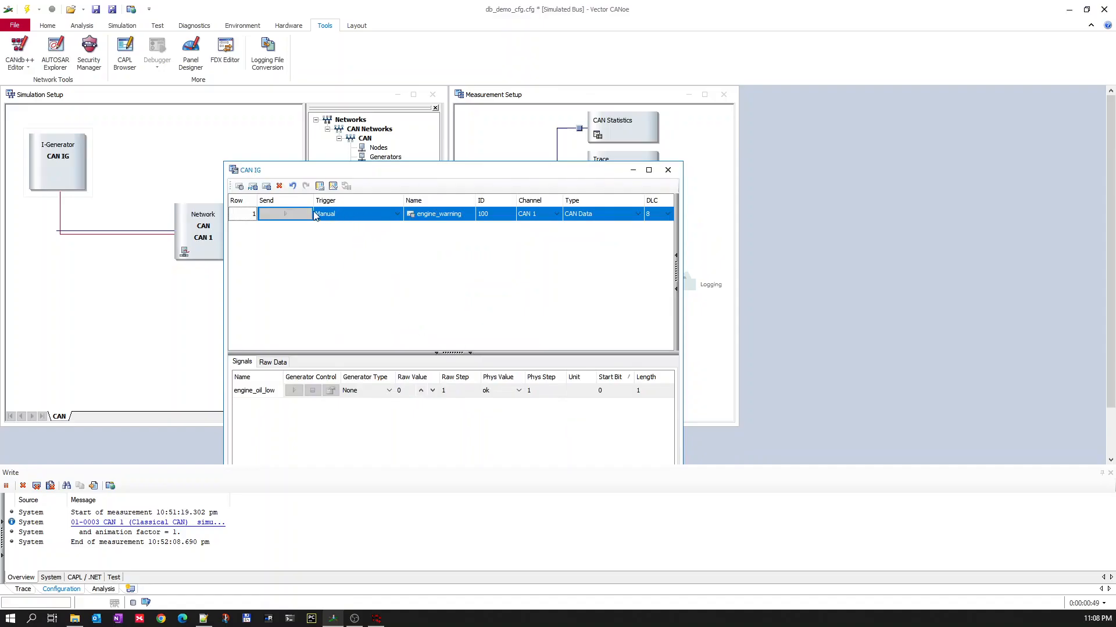
Open the Trace window beside the CAN IG generator, clear its old contents and enlarge it
{"action": "left_click_drag", "start_coordinate": [440, 176], "coordinate": [276, 124]}
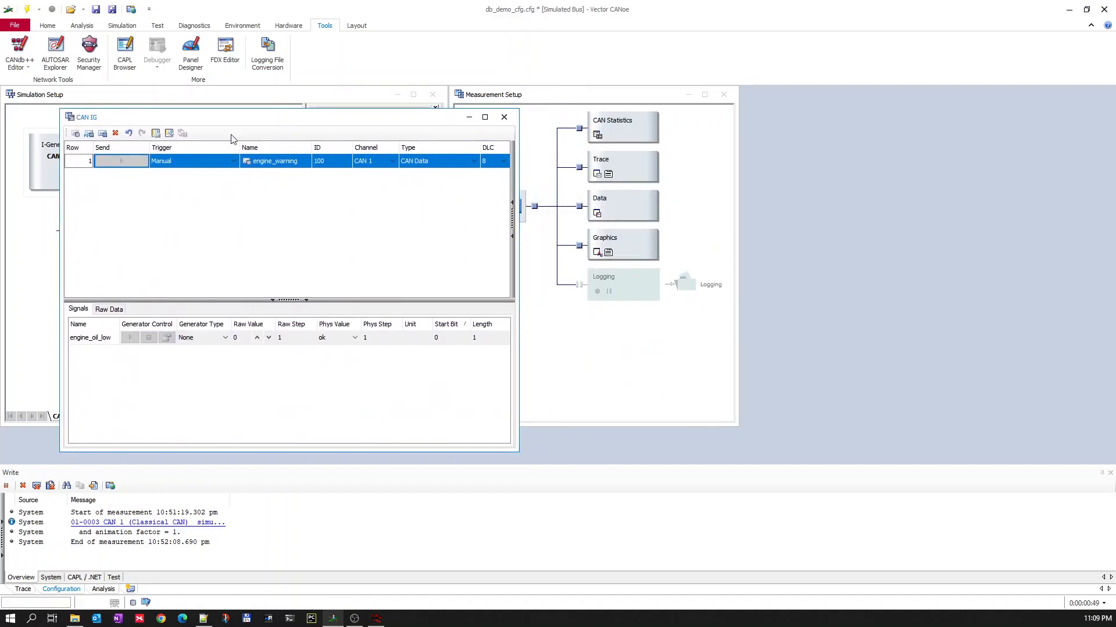
{"action": "left_click", "coordinate": [44, 27]}
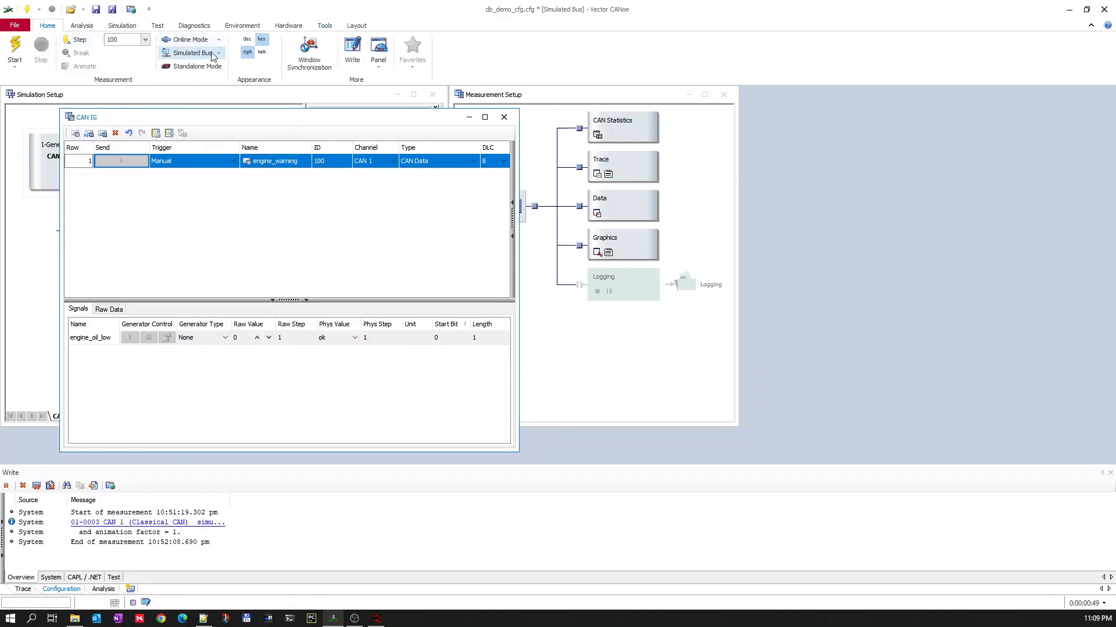
{"action": "left_click", "coordinate": [81, 26]}
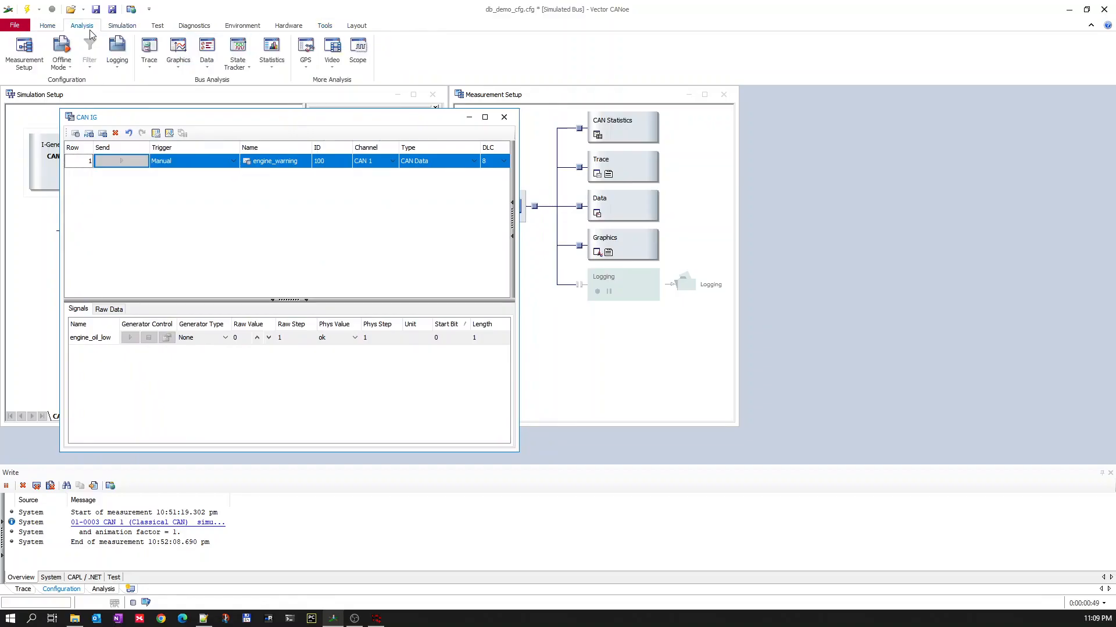
{"action": "left_click", "coordinate": [151, 60]}
{"action": "left_click", "coordinate": [170, 99]}
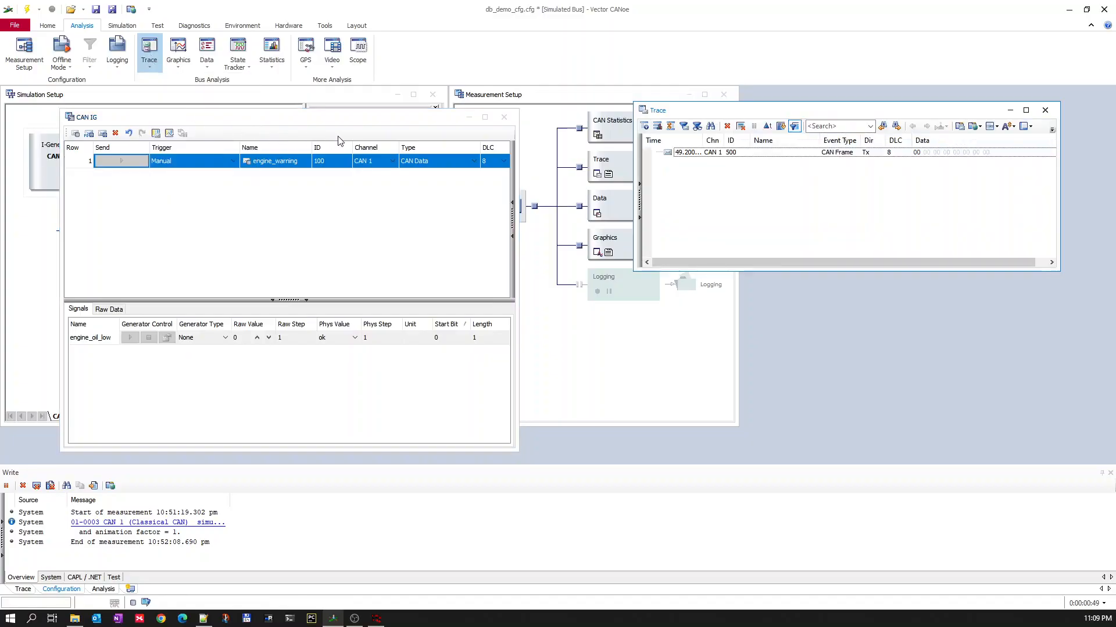
{"action": "left_click", "coordinate": [727, 126]}
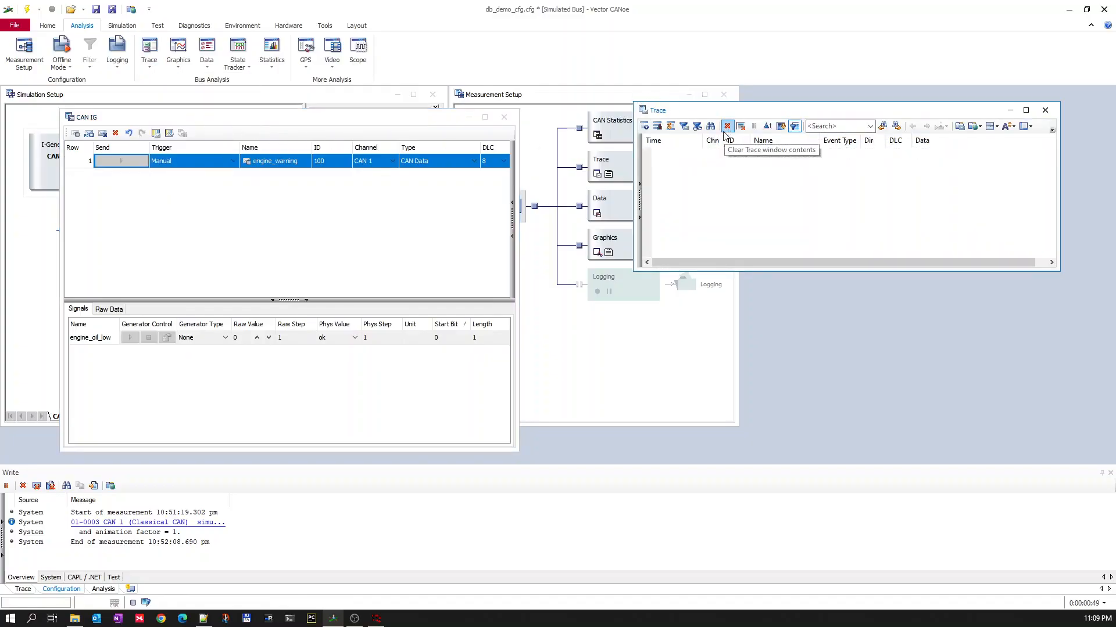
{"action": "left_click_drag", "start_coordinate": [634, 271], "coordinate": [551, 443]}
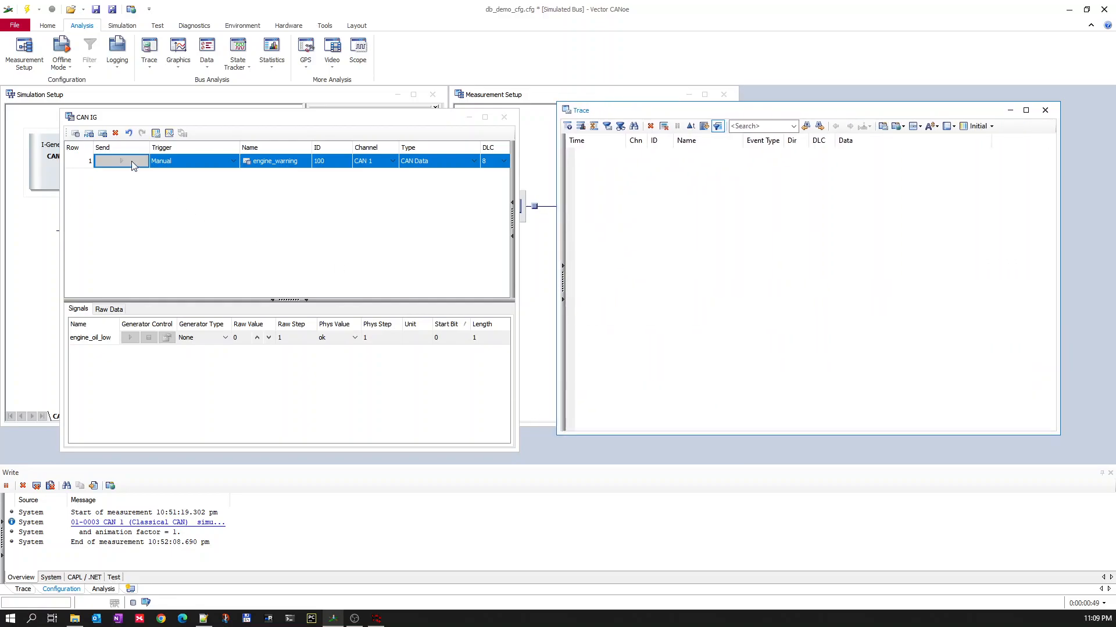
Set the engine_warning frame's trigger to periodic with a 50 ms cycle time and save the configuration
{"action": "left_click", "coordinate": [233, 162]}
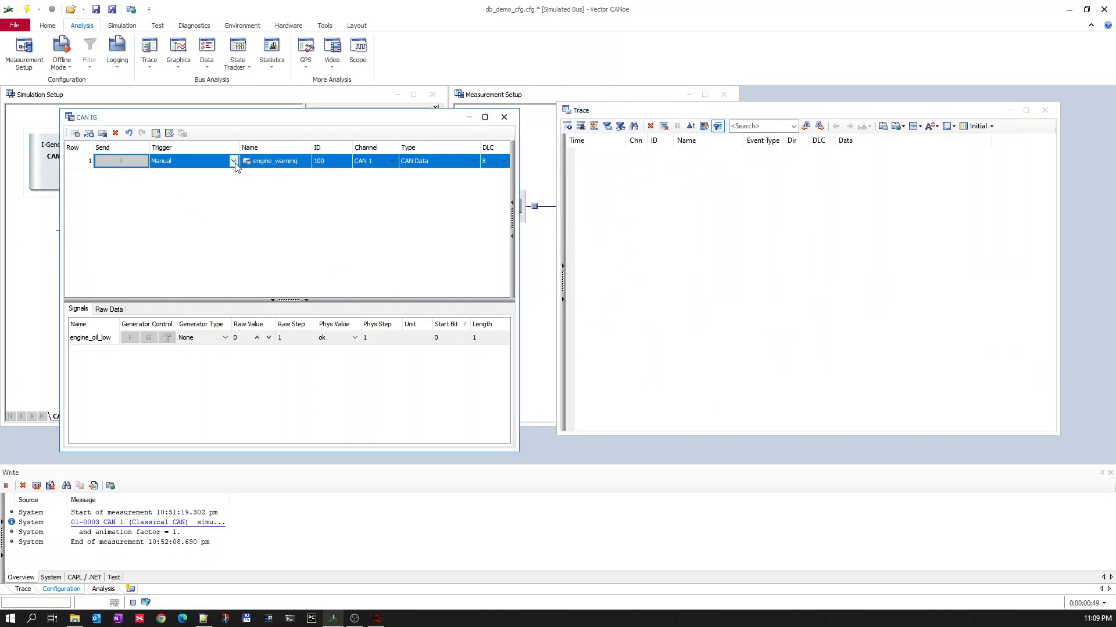
{"action": "left_click", "coordinate": [232, 175]}
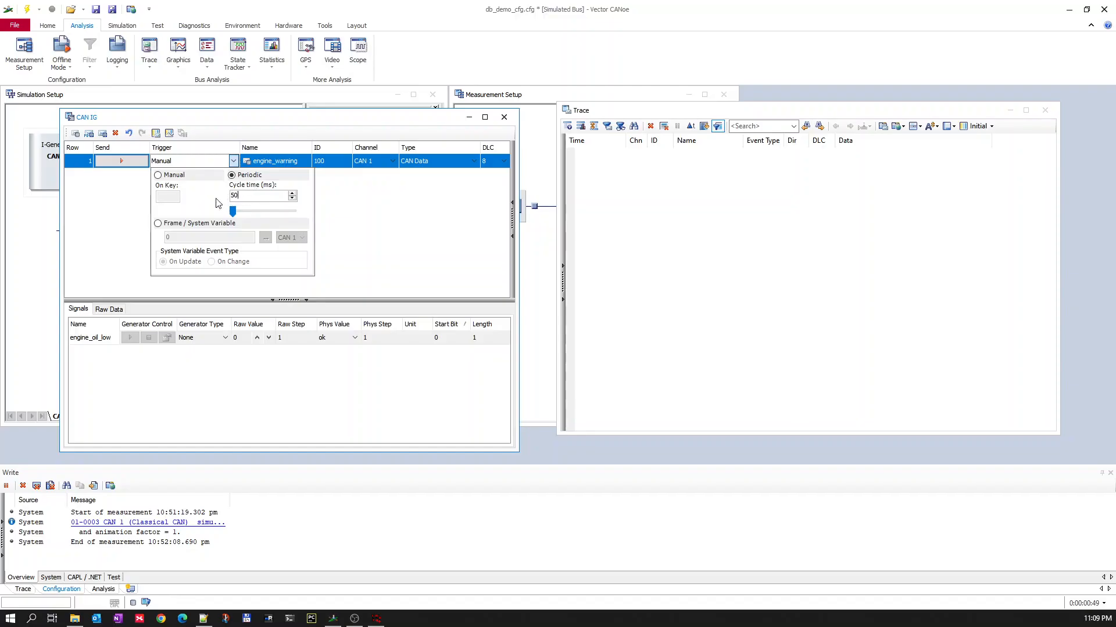
{"action": "left_click", "coordinate": [370, 211]}
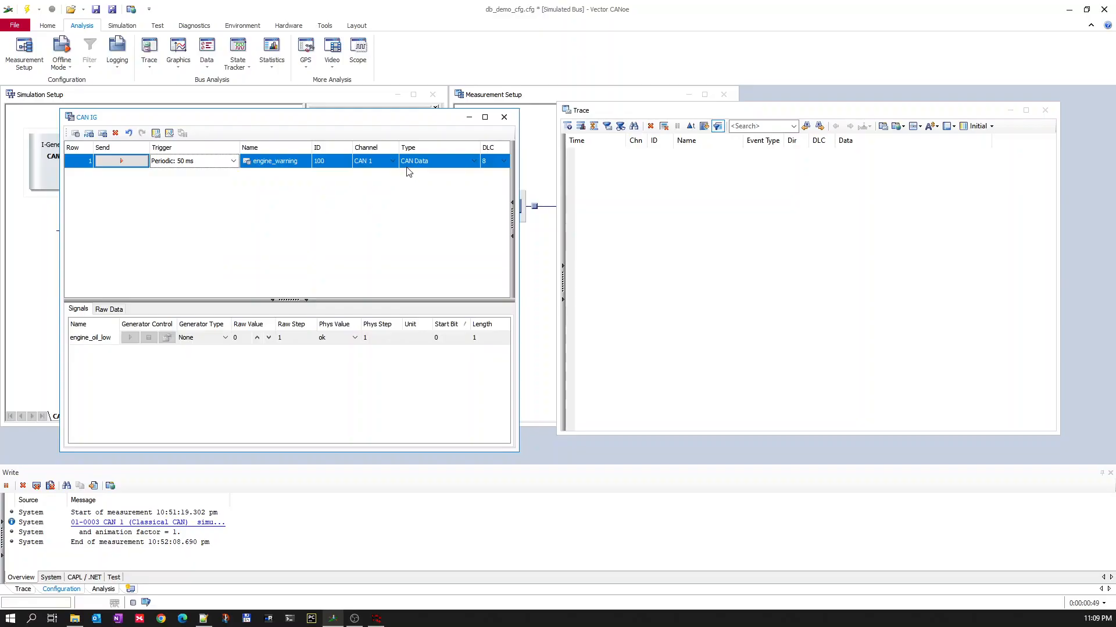
{"action": "left_click", "coordinate": [96, 9]}
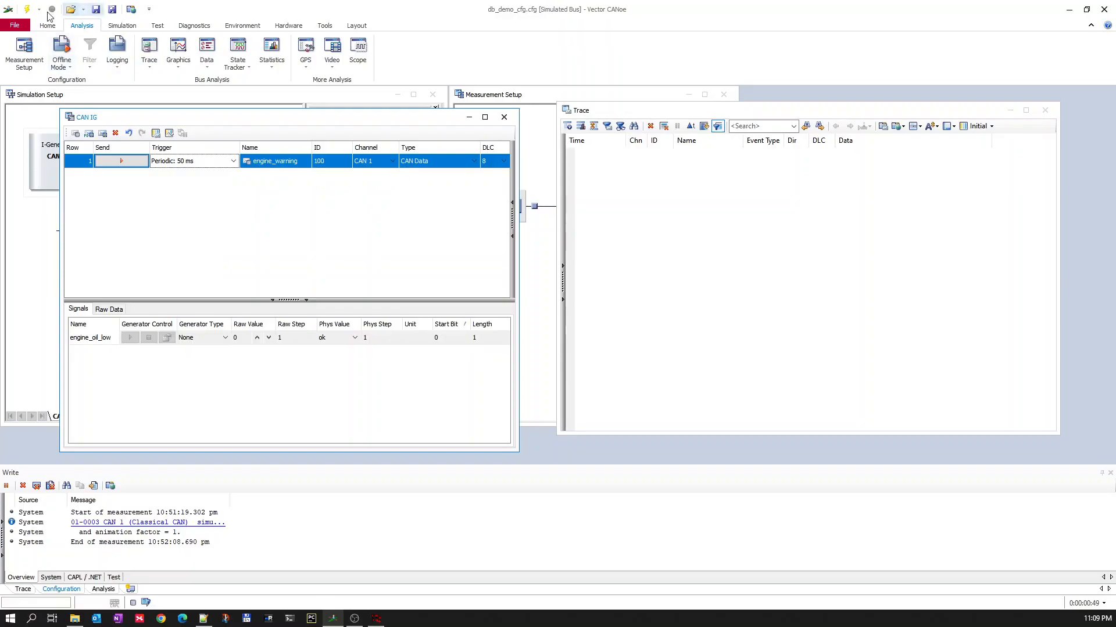
Start the measurement, activate periodic sending of engine_warning and select its entry in the Trace
{"action": "left_click", "coordinate": [28, 10]}
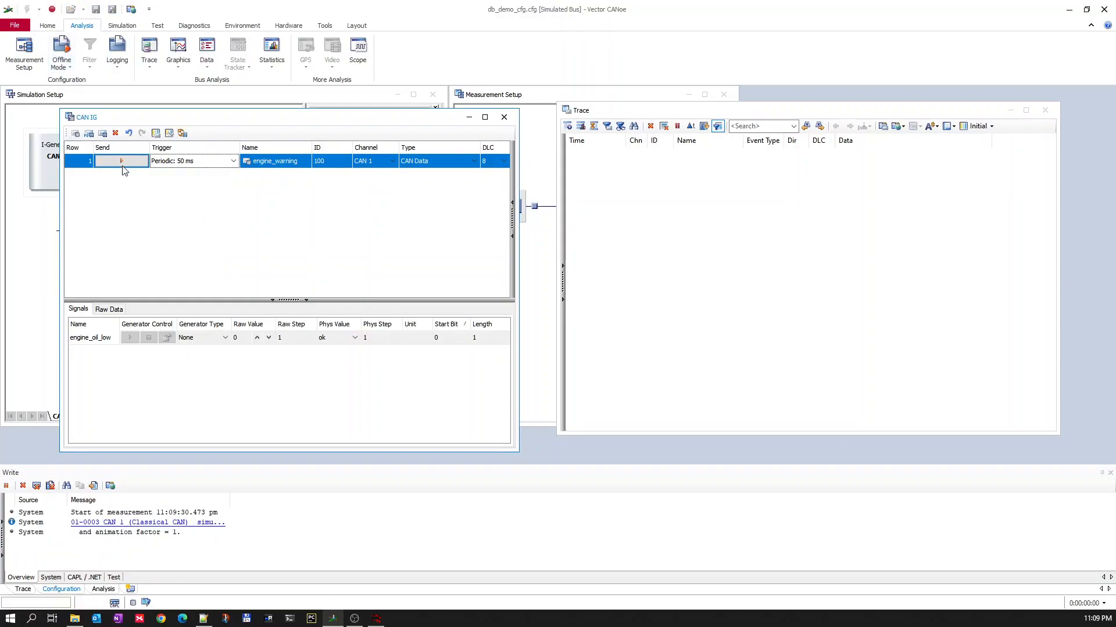
{"action": "left_click", "coordinate": [121, 161]}
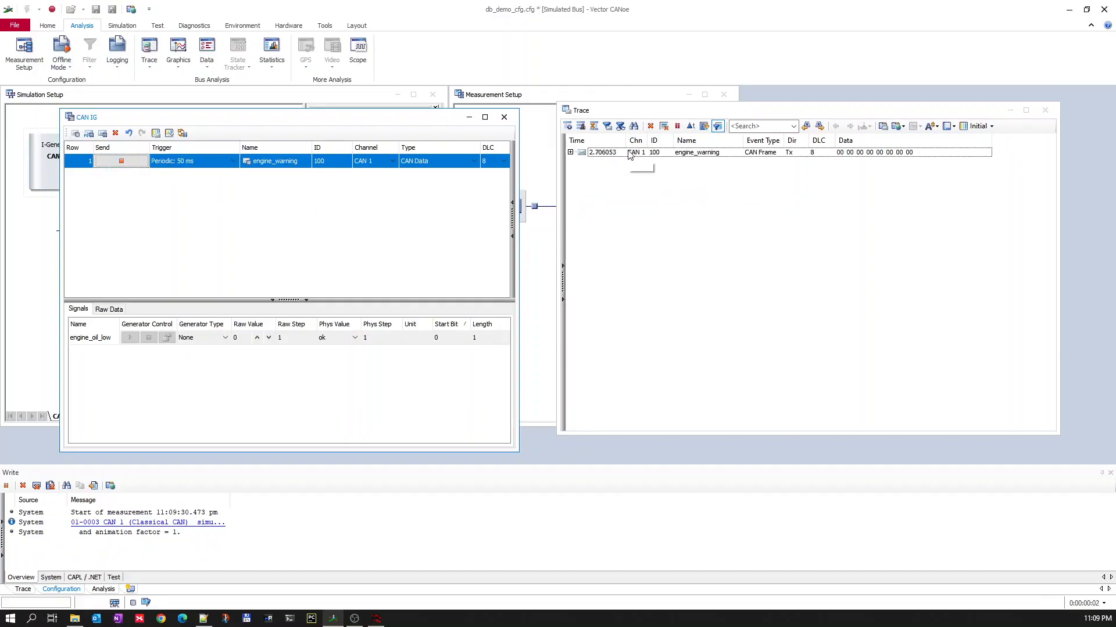
{"action": "left_click", "coordinate": [699, 155]}
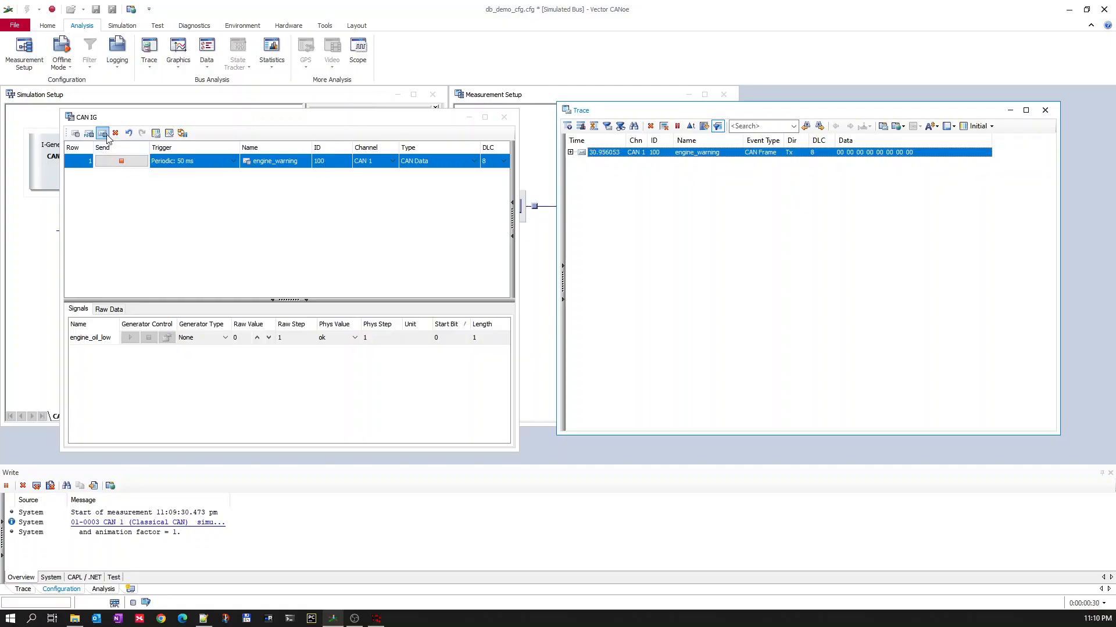
Add a raw CAN frame with ID 500 to the generator, send it manually once and select it in the Trace
{"action": "right_click", "coordinate": [112, 207]}
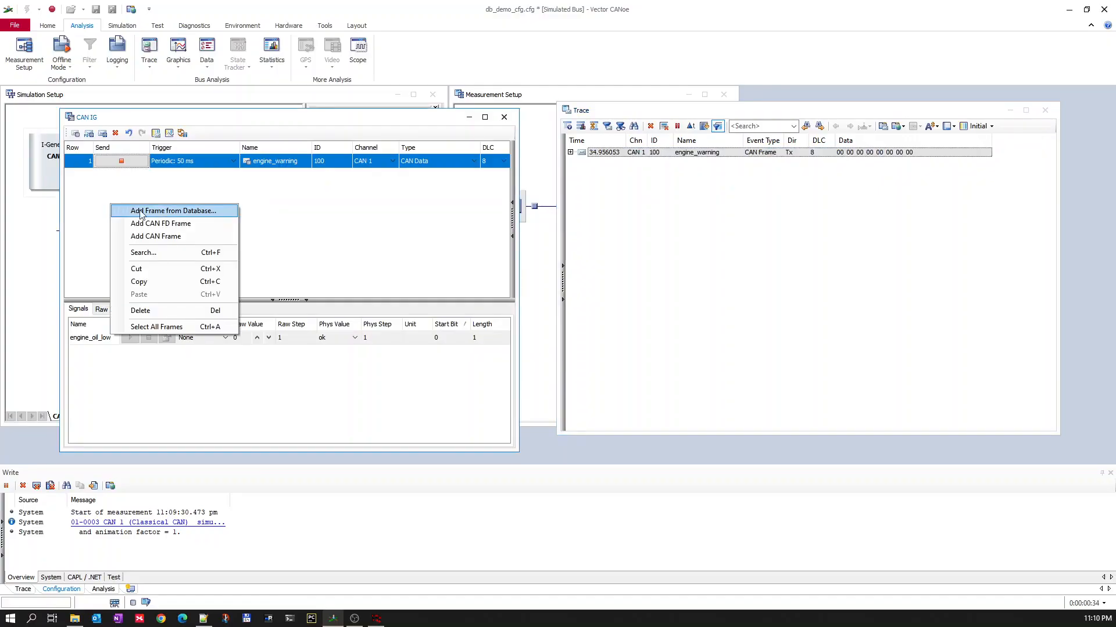
{"action": "left_click", "coordinate": [156, 236]}
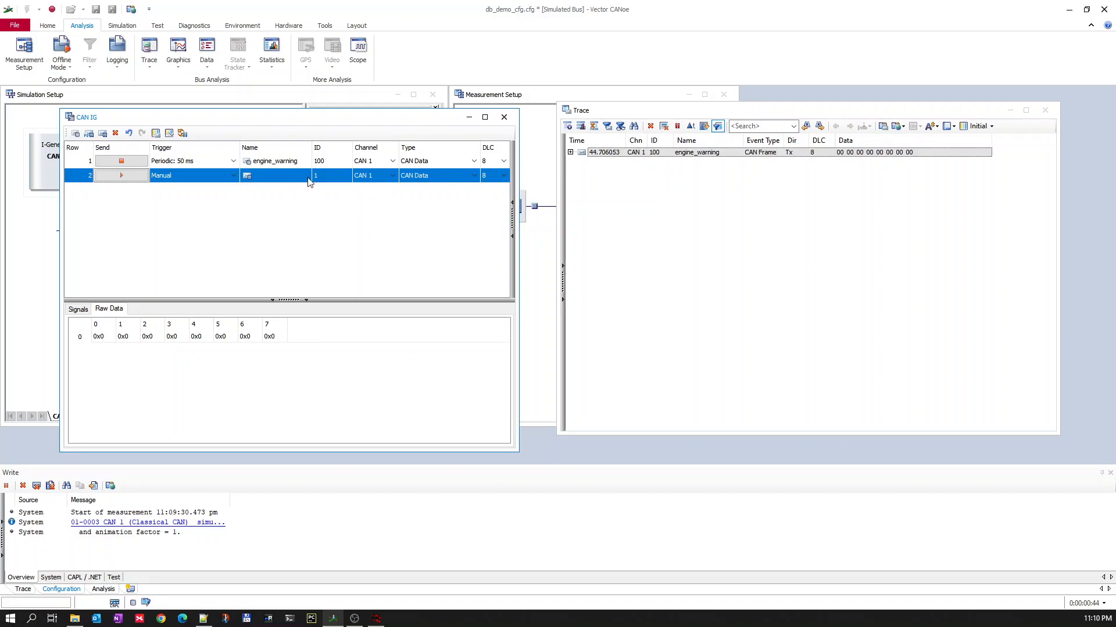
{"action": "left_click", "coordinate": [333, 178]}
{"action": "type", "text": "500"}
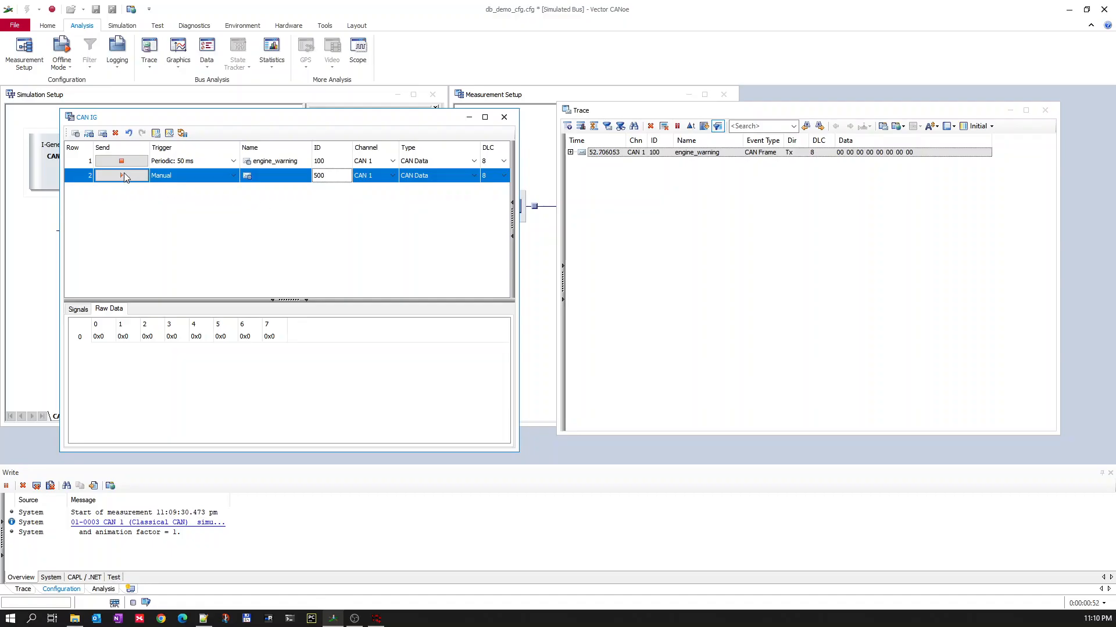
{"action": "left_click", "coordinate": [120, 175]}
{"action": "left_click", "coordinate": [783, 240]}
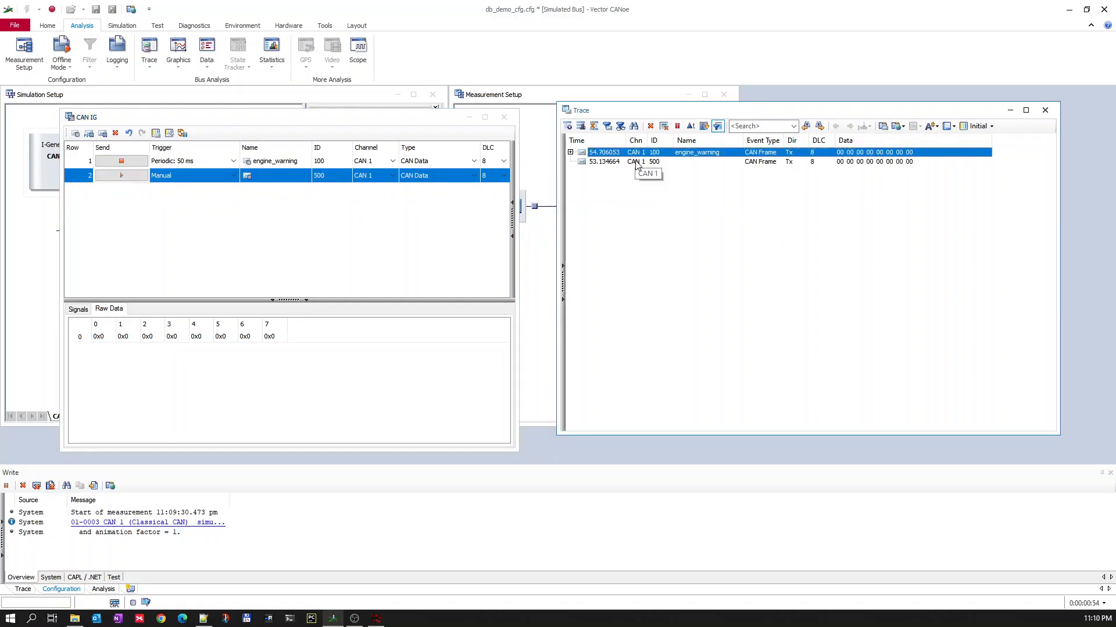
{"action": "left_click", "coordinate": [648, 163]}
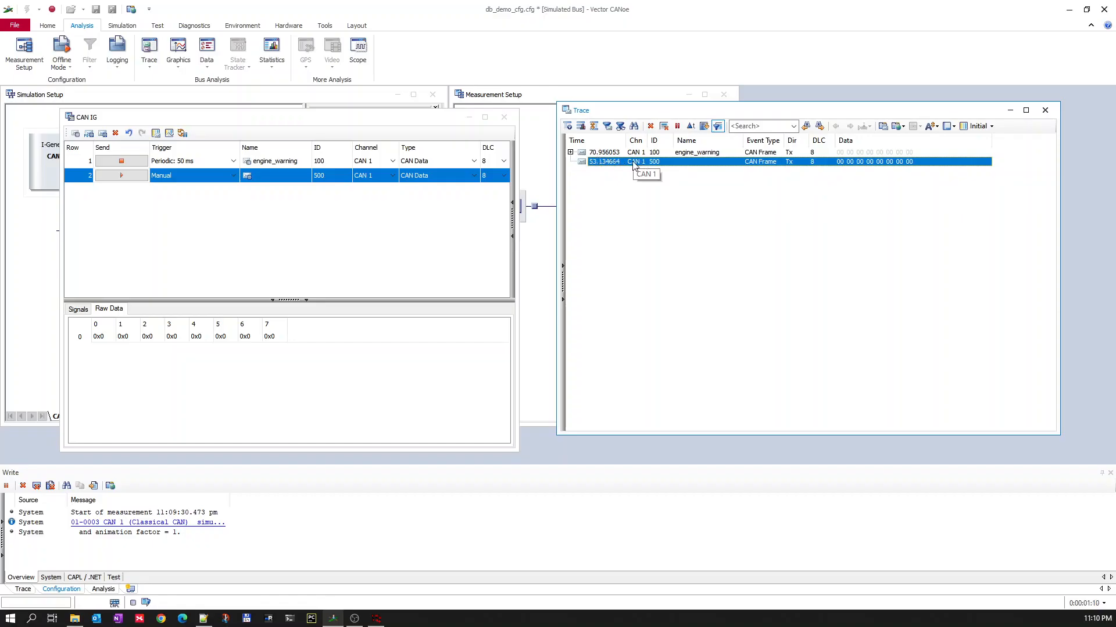
Expand the engine_warning entry in the Trace and inspect its engine_oil_low signal
{"action": "left_click", "coordinate": [601, 152]}
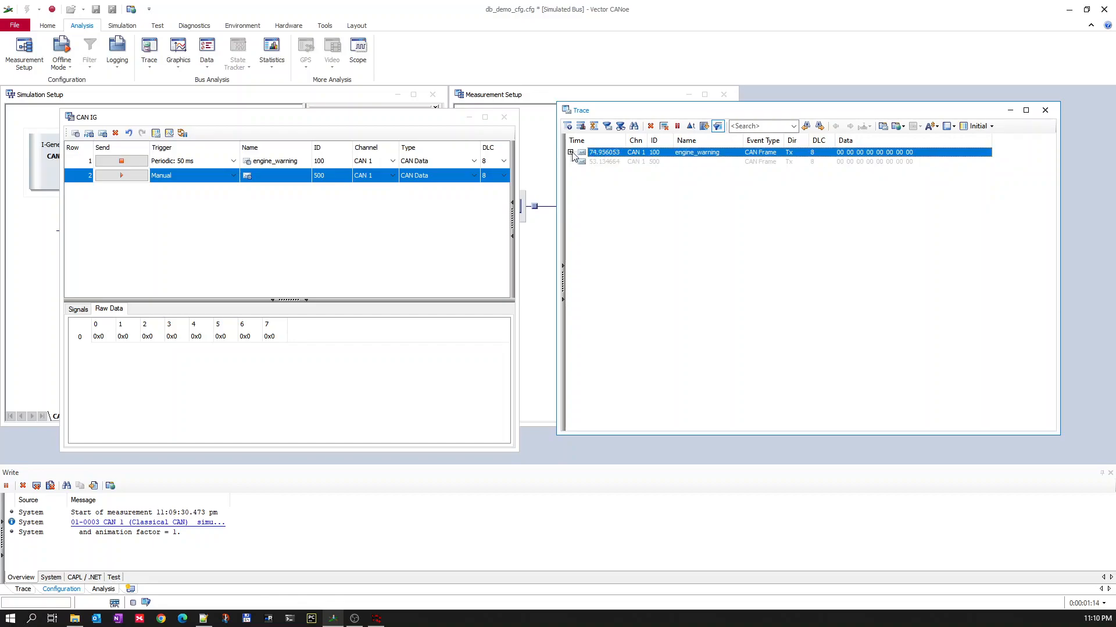
{"action": "left_click", "coordinate": [572, 154]}
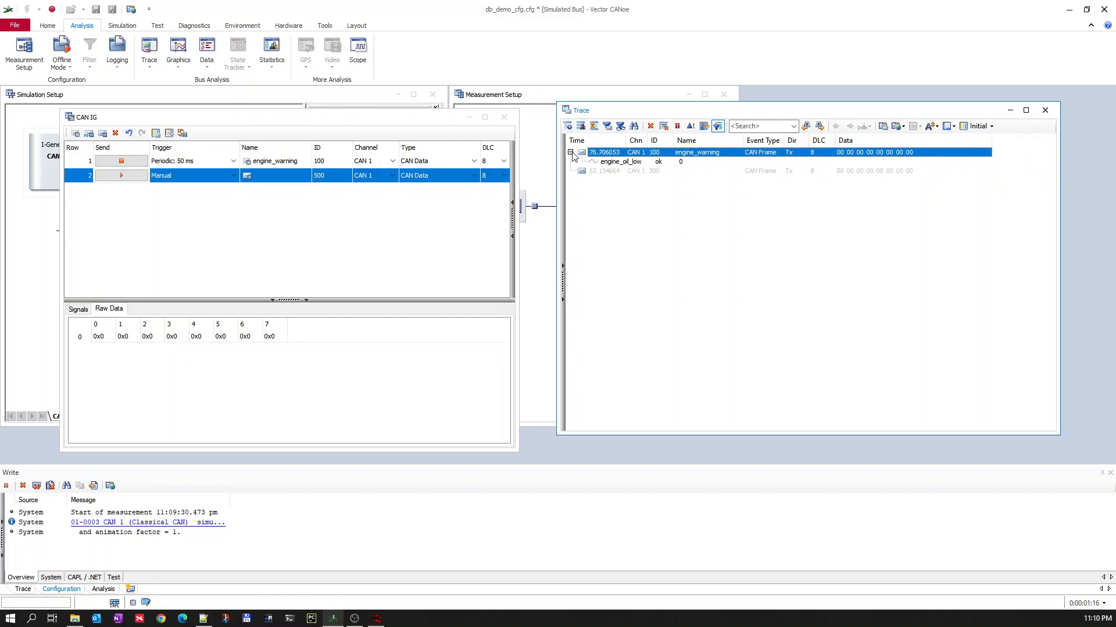
{"action": "left_click", "coordinate": [613, 162]}
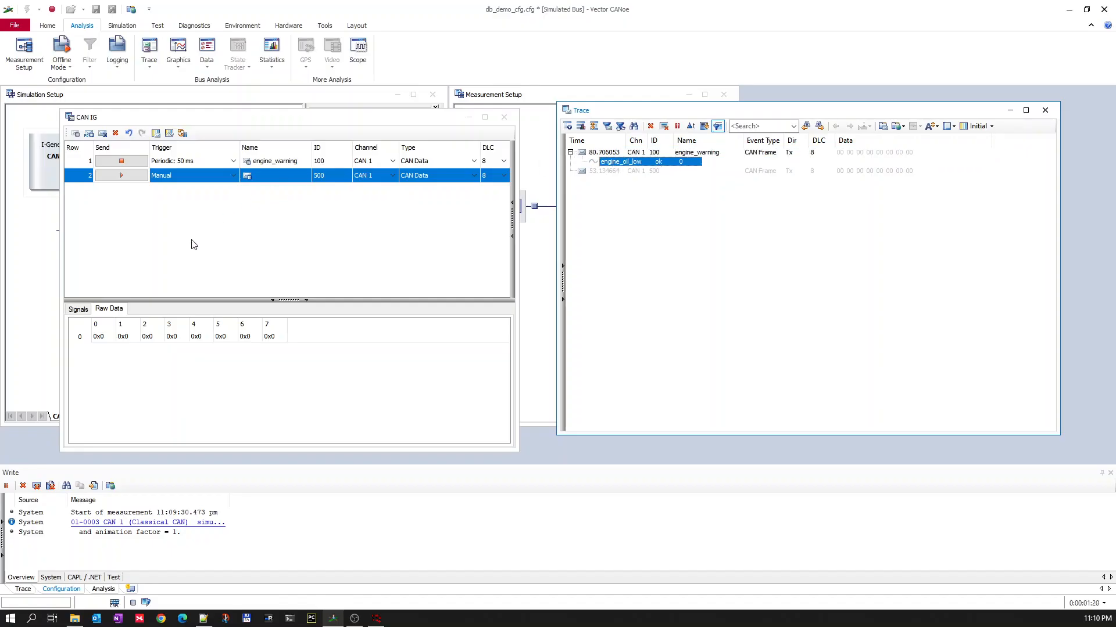
Set the raw value of engine_oil_low in the engine_warning frame to 1 and check the signal in the Trace
{"action": "left_click", "coordinate": [170, 163]}
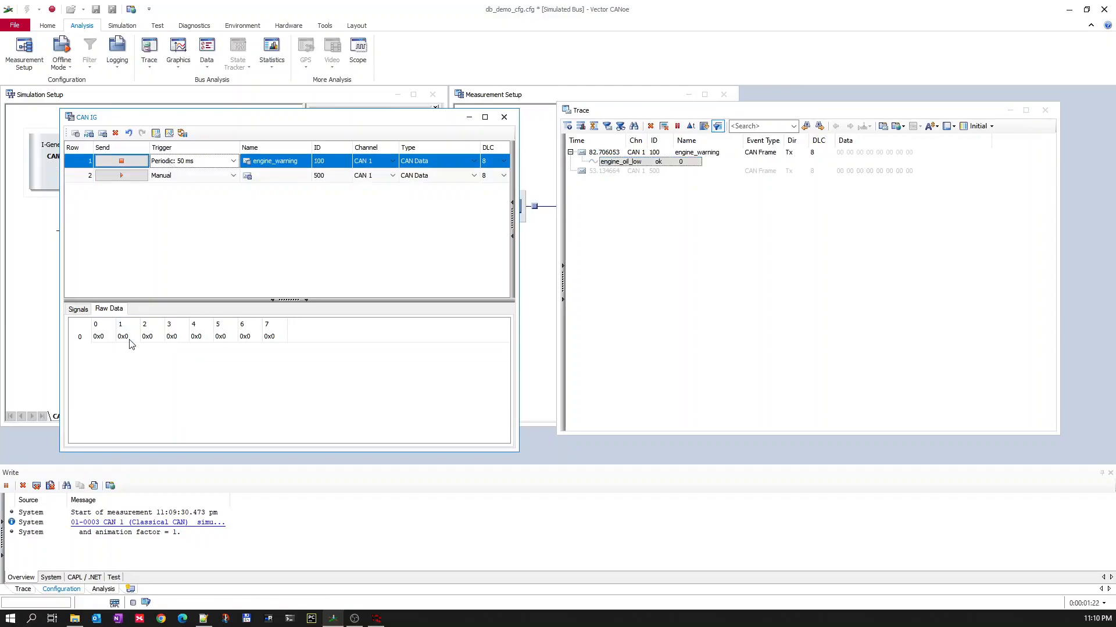
{"action": "left_click", "coordinate": [79, 309]}
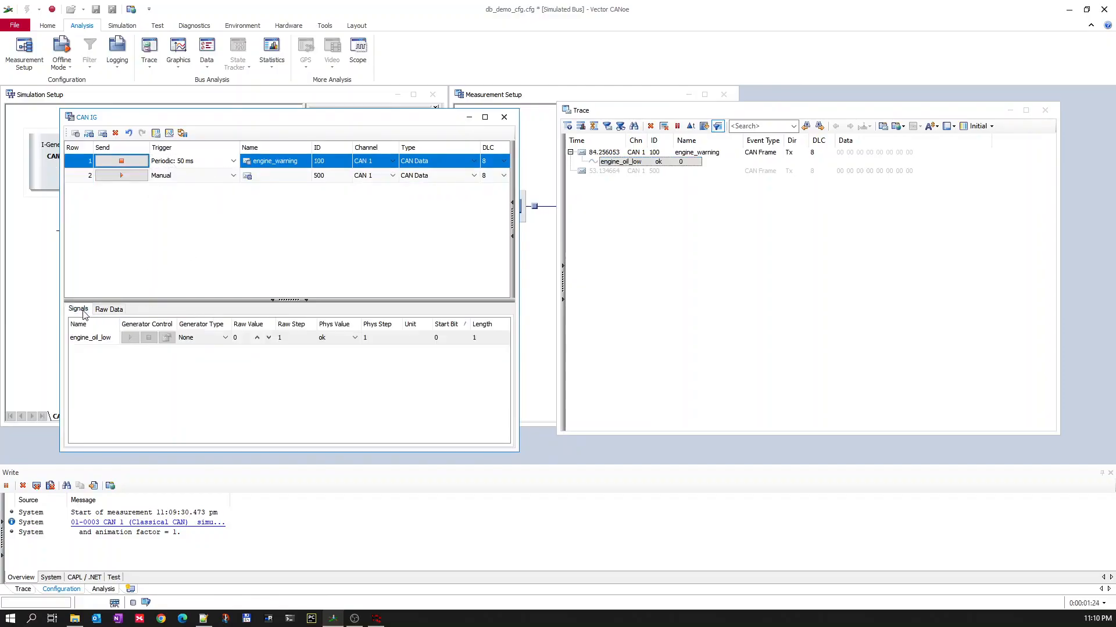
{"action": "left_click", "coordinate": [257, 337]}
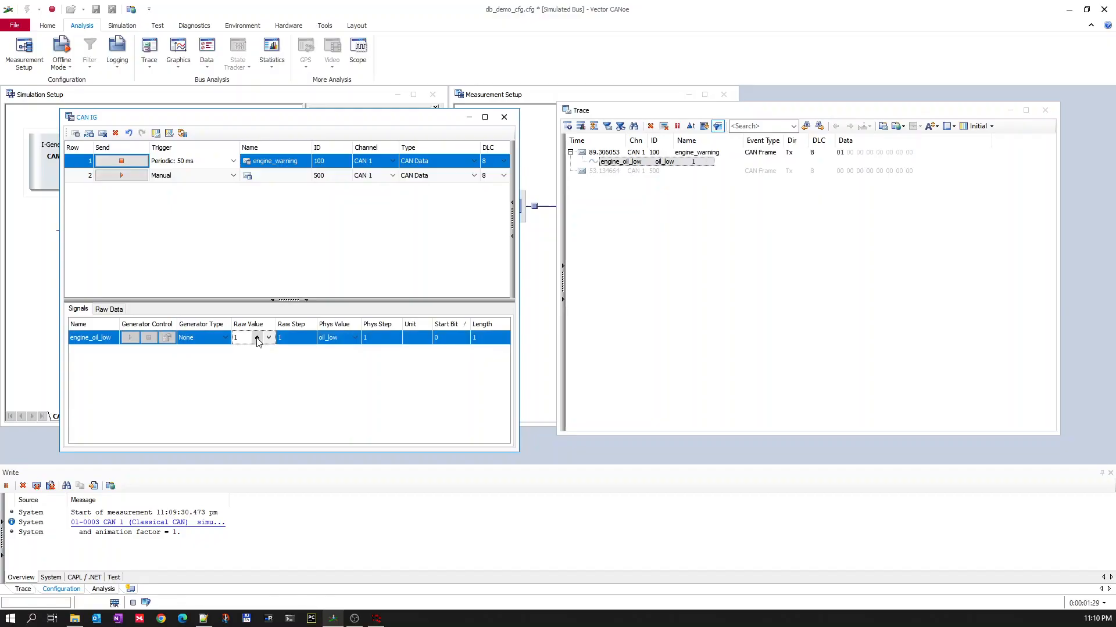
{"action": "left_click", "coordinate": [665, 162]}
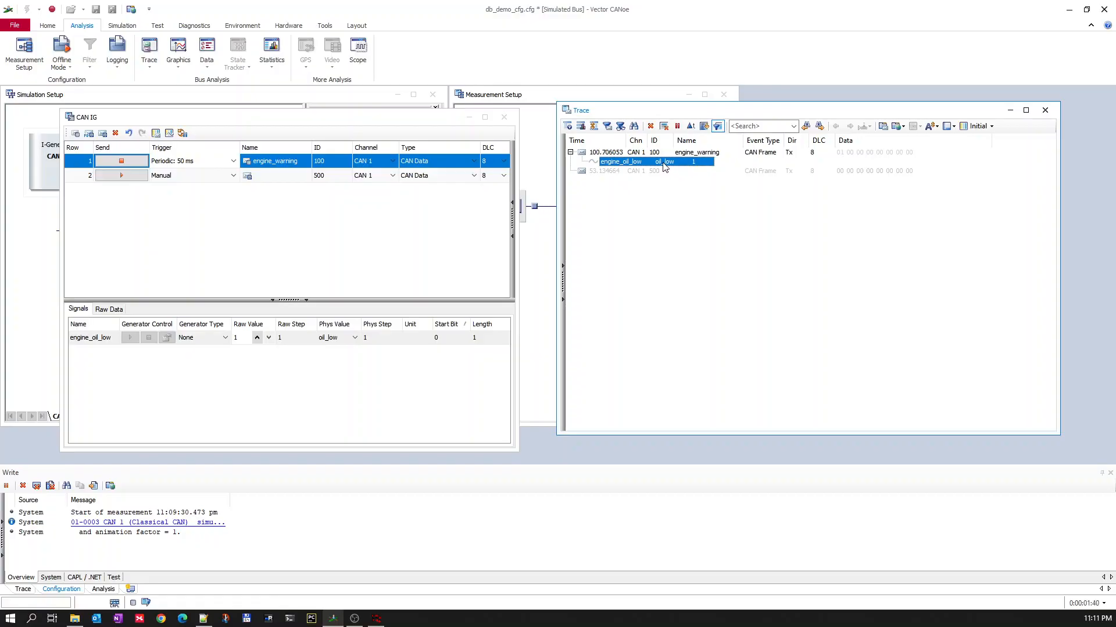
Set the raw value of engine_oil_low back to 0 and check the signal in the Trace
{"action": "left_click", "coordinate": [268, 338]}
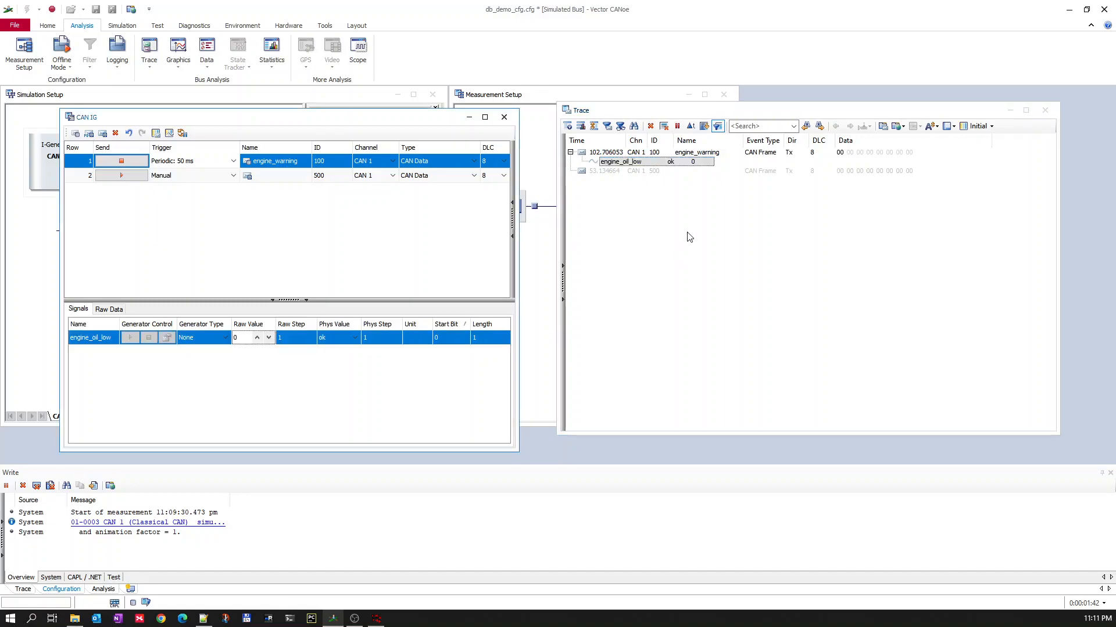
{"action": "left_click", "coordinate": [672, 164]}
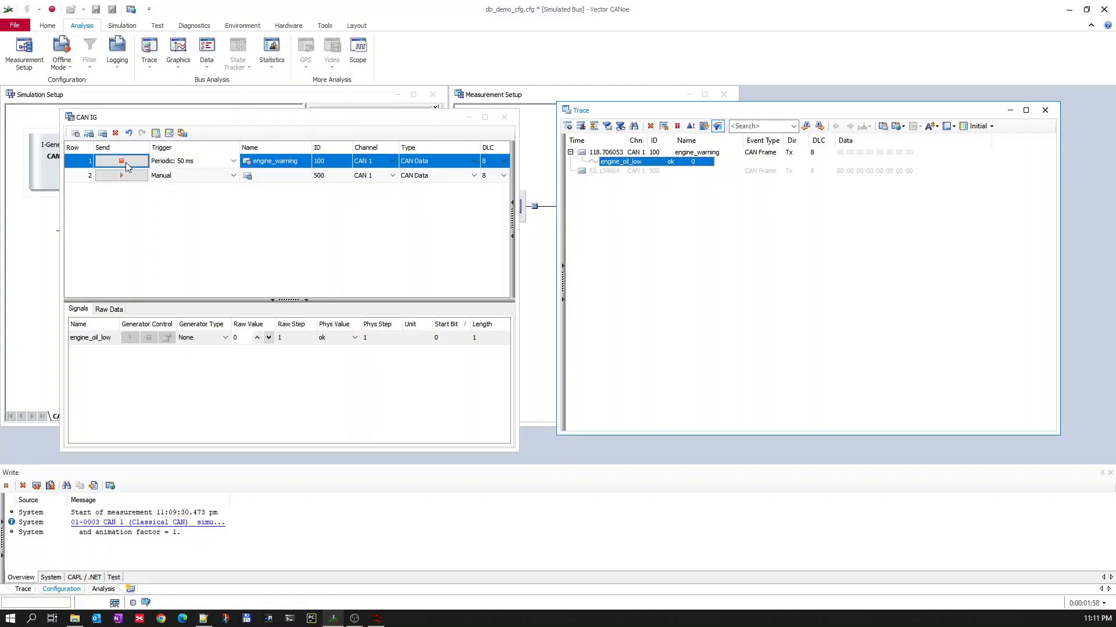
{"action": "left_click", "coordinate": [193, 239]}
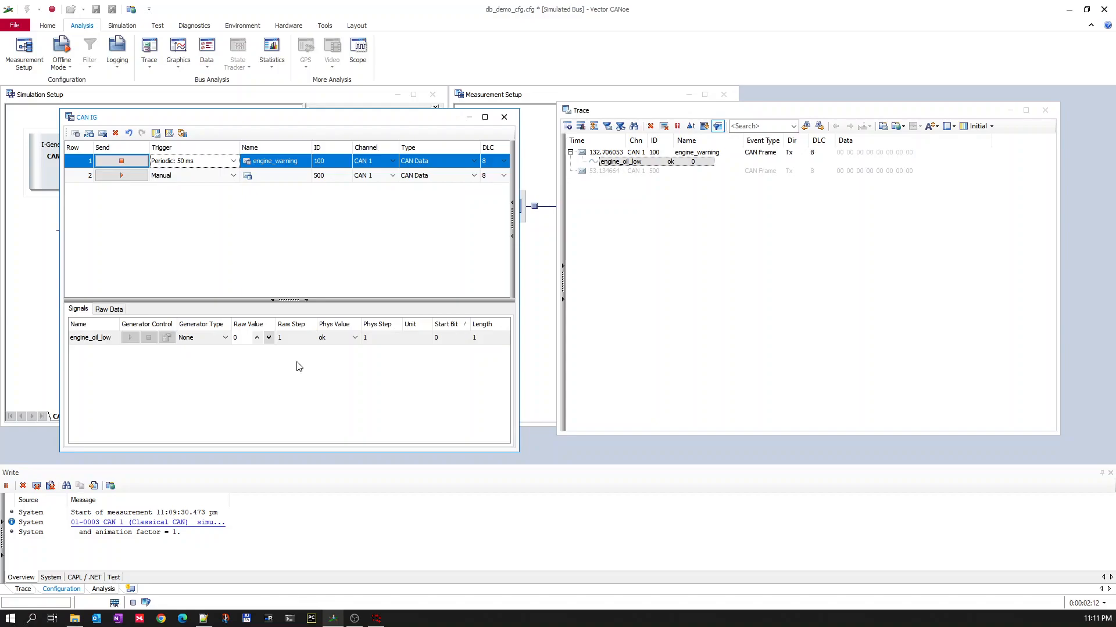
Switch to the CANdb++ Editor with can_demo_network.dbc and look through its available view and option commands
{"action": "mouse_move", "coordinate": [377, 619]}
{"action": "left_click", "coordinate": [391, 577]}
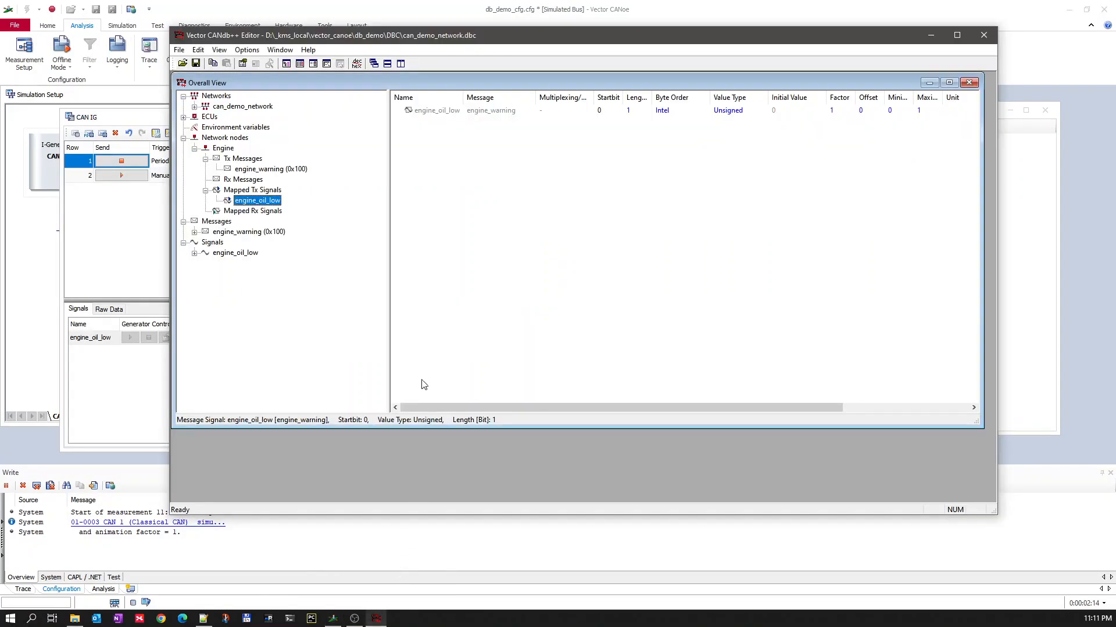
{"action": "left_click", "coordinate": [198, 50]}
{"action": "mouse_move", "coordinate": [219, 50]}
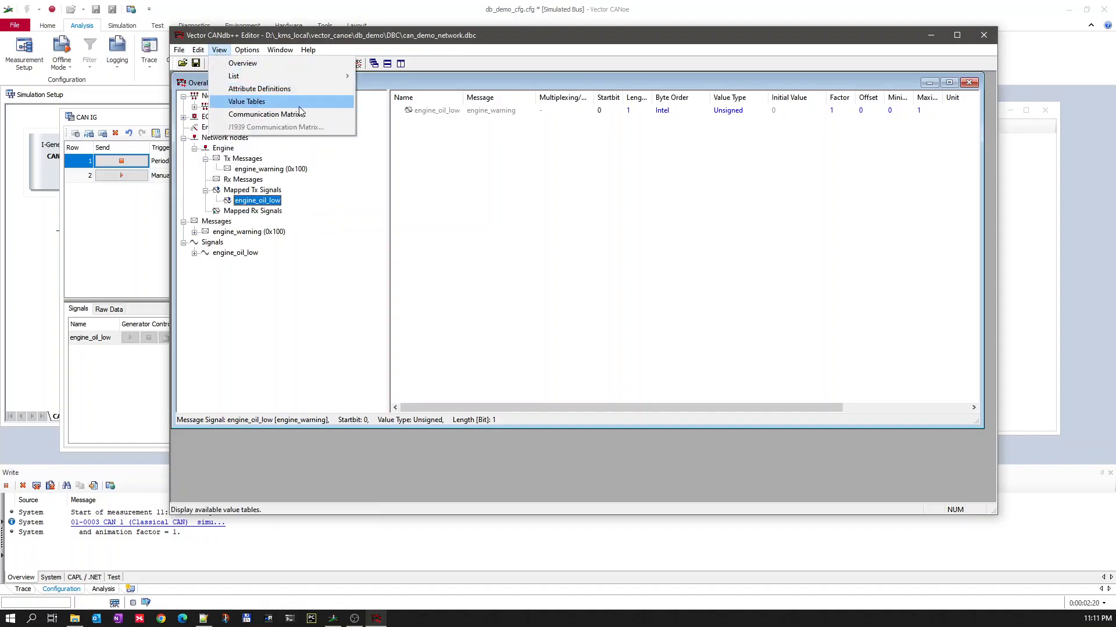
{"action": "mouse_move", "coordinate": [256, 51]}
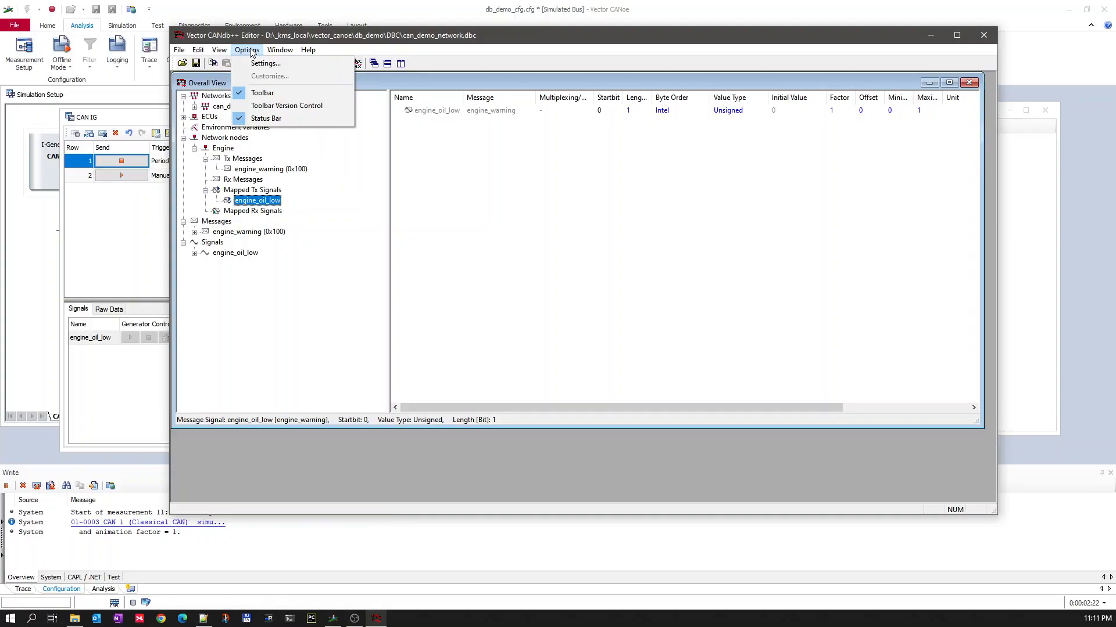
{"action": "left_click", "coordinate": [248, 331]}
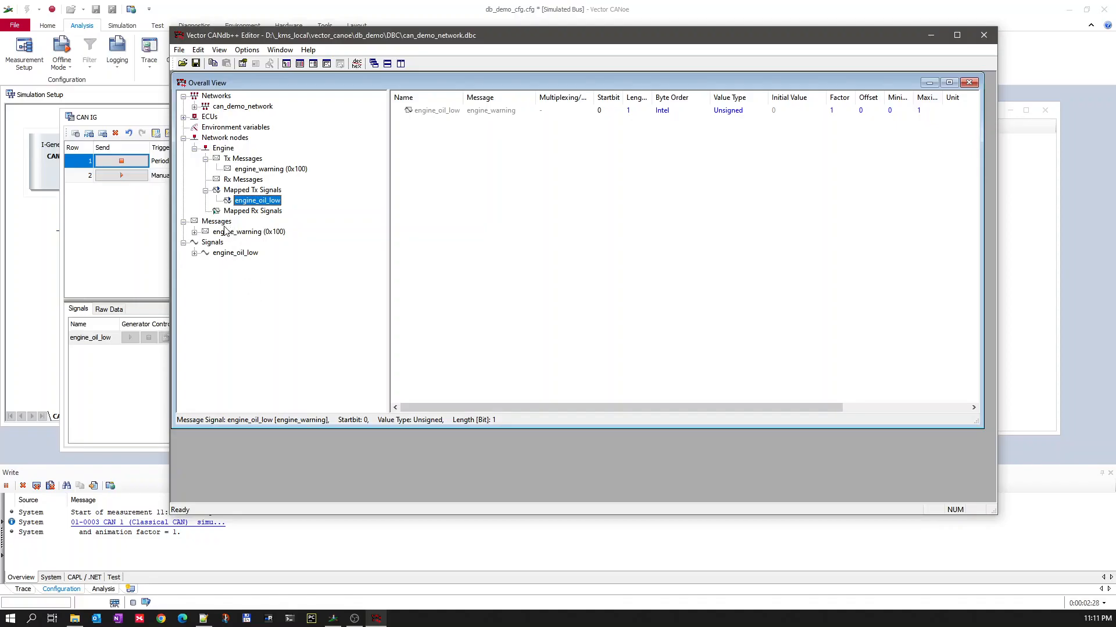
Examine the mapped signal definition of engine_oil_low under the engine_warning message and close it
{"action": "left_click", "coordinate": [195, 231]}
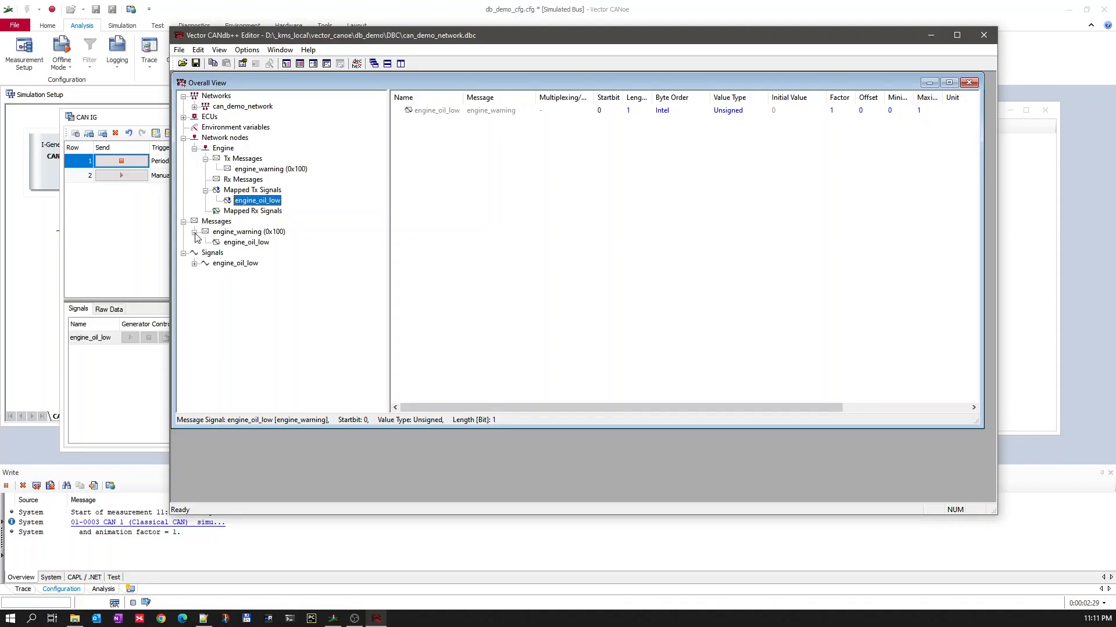
{"action": "right_click", "coordinate": [251, 243]}
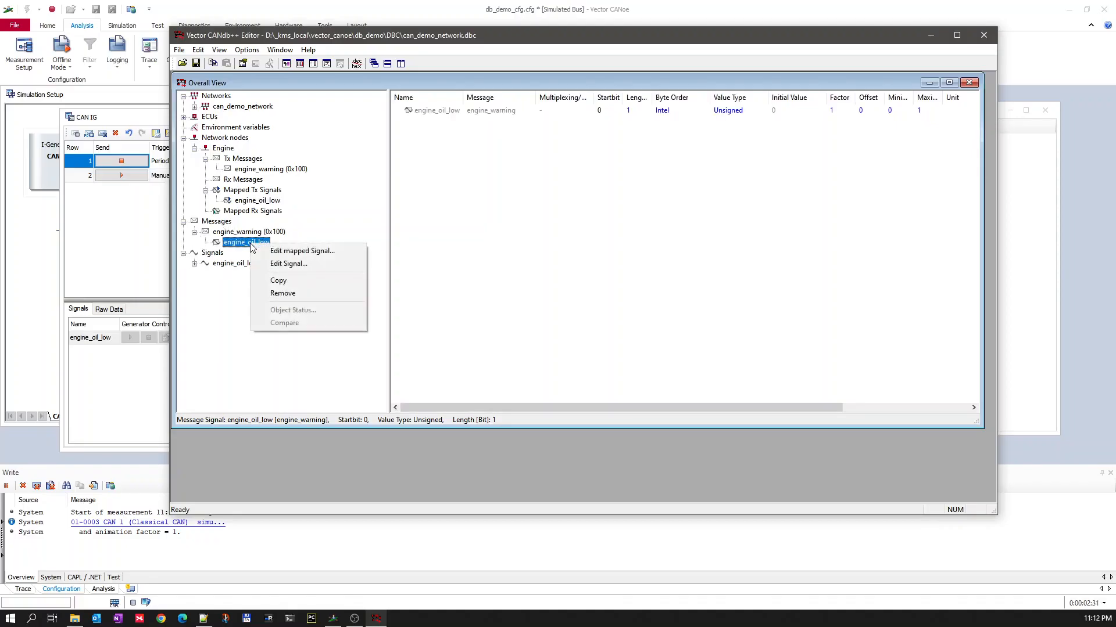
{"action": "left_click", "coordinate": [302, 251]}
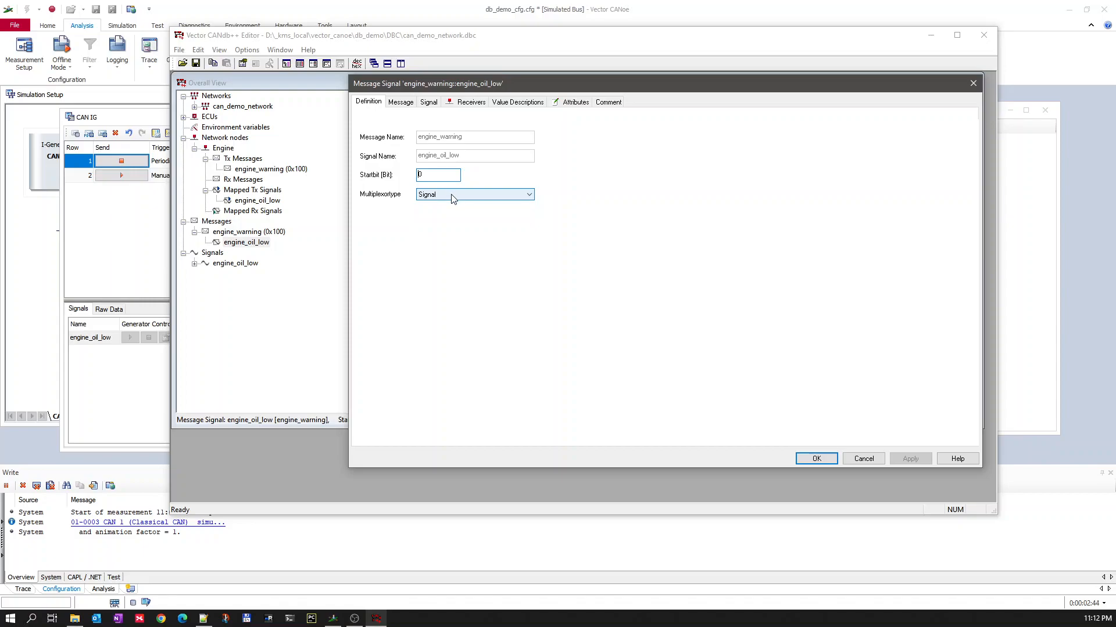
{"action": "left_click", "coordinate": [974, 84]}
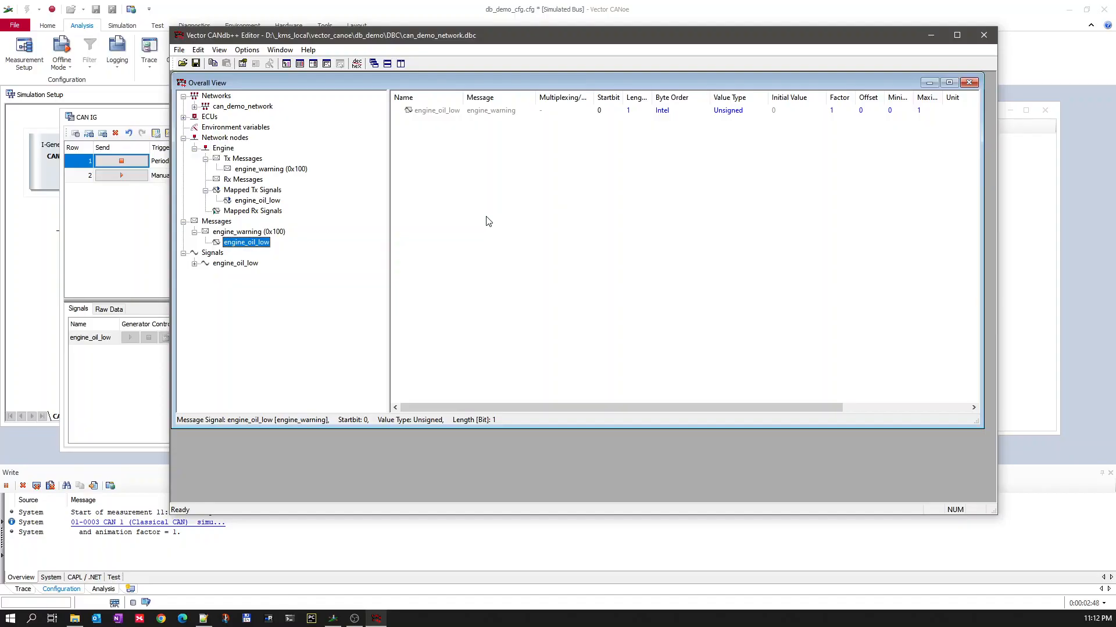